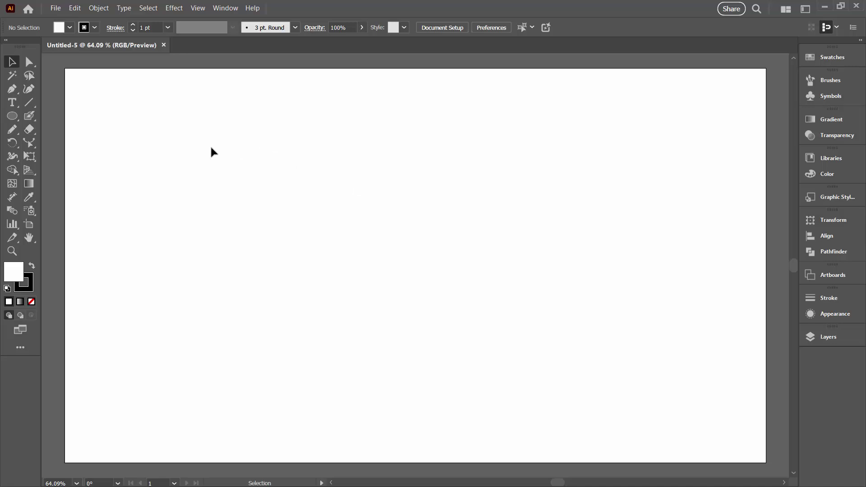
Pick the Ellipse Tool from the shape tool group to draw black-filled ellipses.
{"action": "left_click_drag", "start_coordinate": [11, 118], "coordinate": [60, 144]}
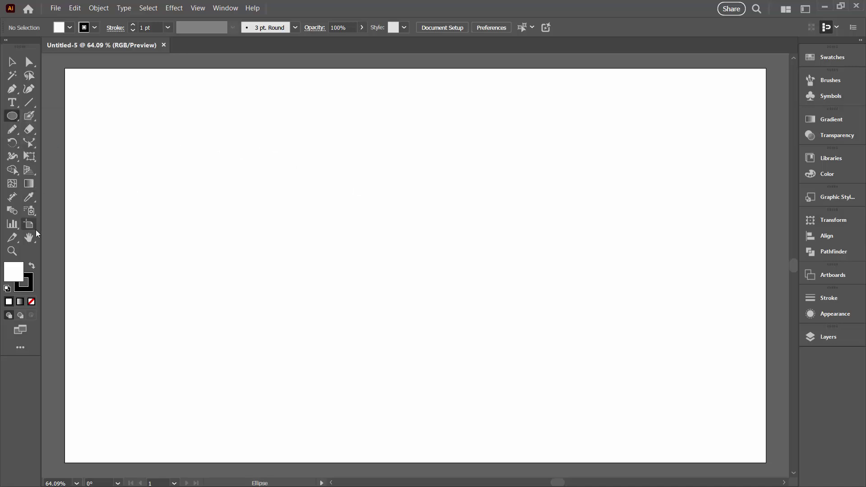
Set the stroke to None and draw four black circles of varying sizes.
{"action": "left_click", "coordinate": [25, 284]}
{"action": "left_click", "coordinate": [31, 302]}
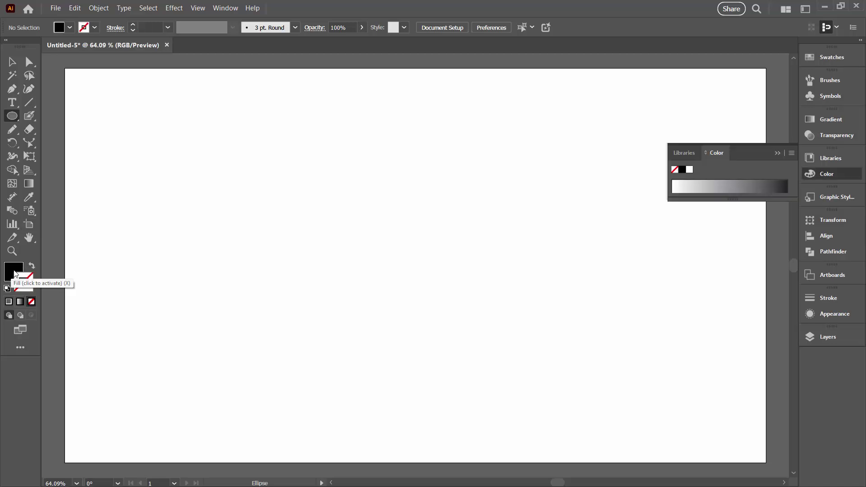
{"action": "left_click", "coordinate": [13, 273]}
{"action": "left_click", "coordinate": [775, 153]}
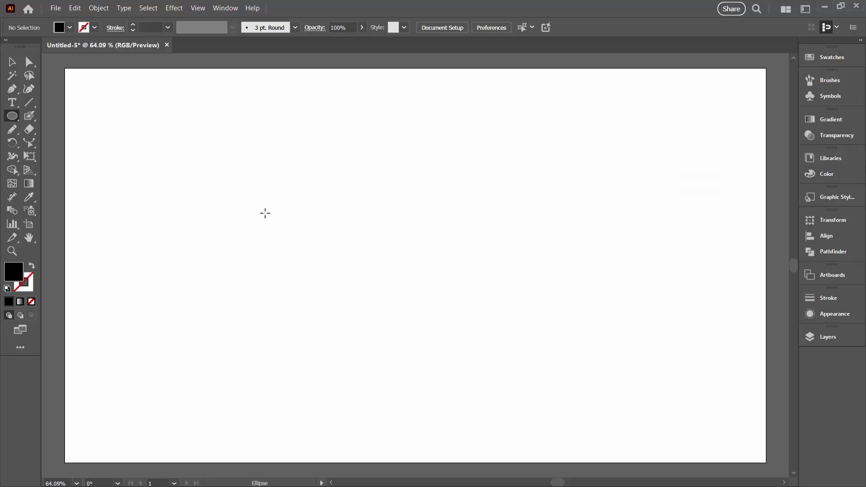
{"action": "mouse_move", "coordinate": [260, 168]}
{"action": "left_mouse_down"}
{"action": "mouse_move", "coordinate": [355, 262]}
{"action": "mouse_move", "coordinate": [450, 319]}
{"action": "left_mouse_up"}
{"action": "left_click_drag", "start_coordinate": [270, 316], "coordinate": [300, 356]}
{"action": "left_click_drag", "start_coordinate": [191, 276], "coordinate": [214, 297]}
Overlap the circles into a cloud, enlarge the bottom-right one, and select all four.
{"action": "left_click", "coordinate": [12, 61]}
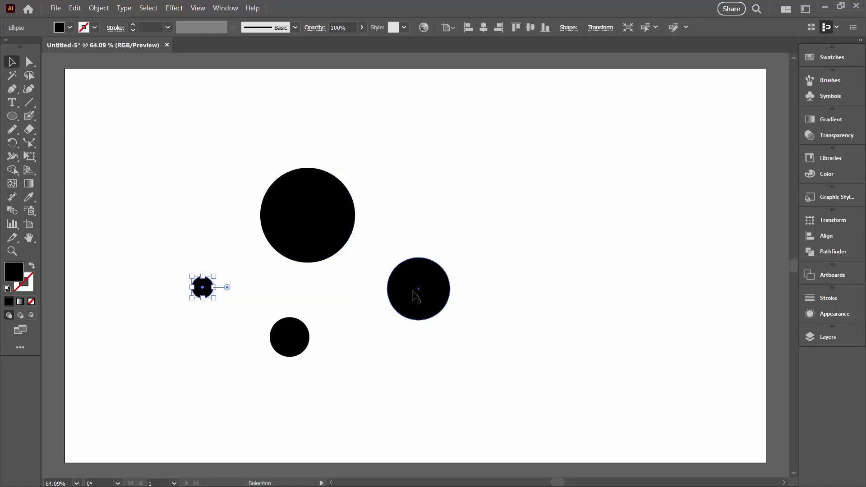
{"action": "left_click_drag", "start_coordinate": [415, 293], "coordinate": [244, 241]}
{"action": "left_click_drag", "start_coordinate": [287, 343], "coordinate": [350, 250]}
{"action": "left_click_drag", "start_coordinate": [207, 286], "coordinate": [261, 198]}
{"action": "left_click", "coordinate": [354, 245]}
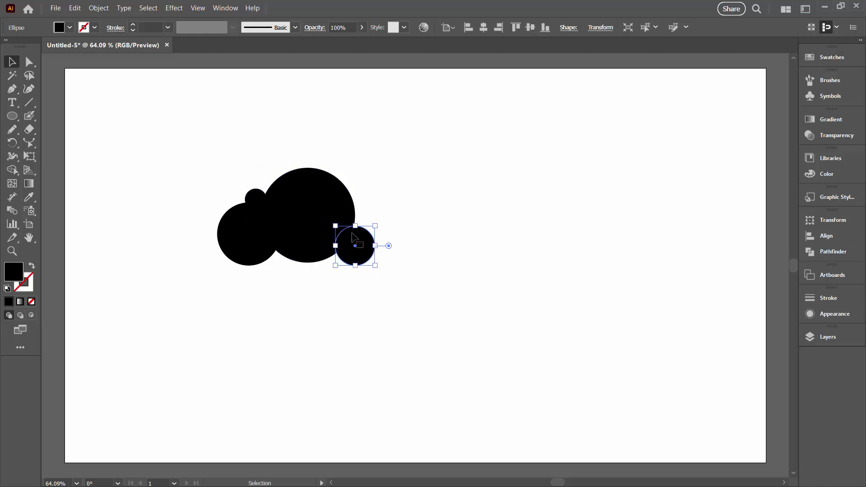
{"action": "left_click_drag", "start_coordinate": [375, 226], "coordinate": [388, 212]}
{"action": "left_click", "coordinate": [167, 177]}
{"action": "left_click_drag", "start_coordinate": [157, 137], "coordinate": [409, 285]}
Unite the circles with Pathfinder, then select the merged <Path> under Layer 1 in Layers.
{"action": "left_click", "coordinate": [812, 251]}
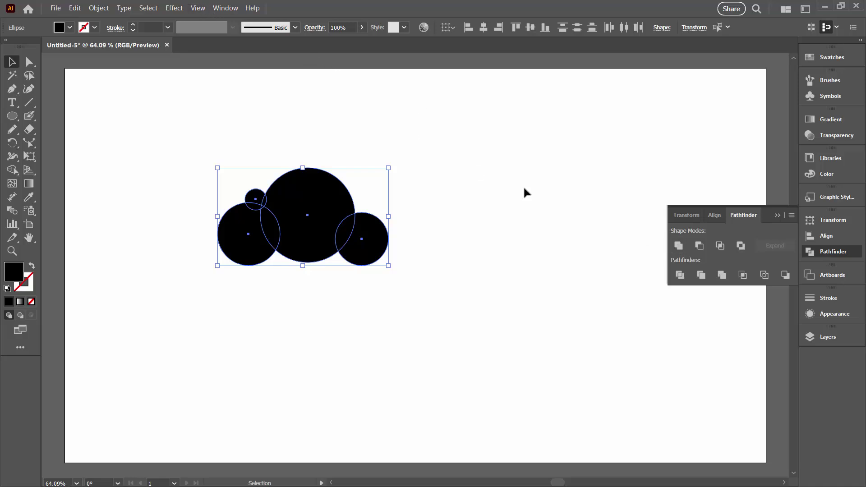
{"action": "left_click", "coordinate": [678, 245]}
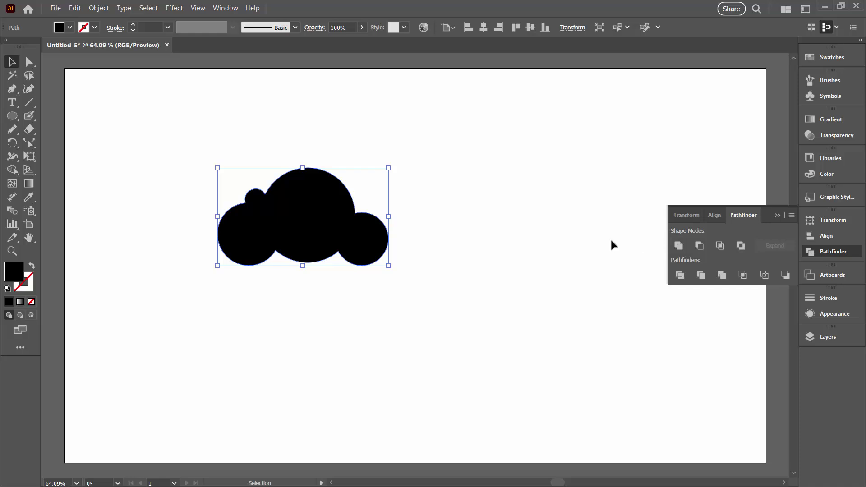
{"action": "key", "text": "F7"}
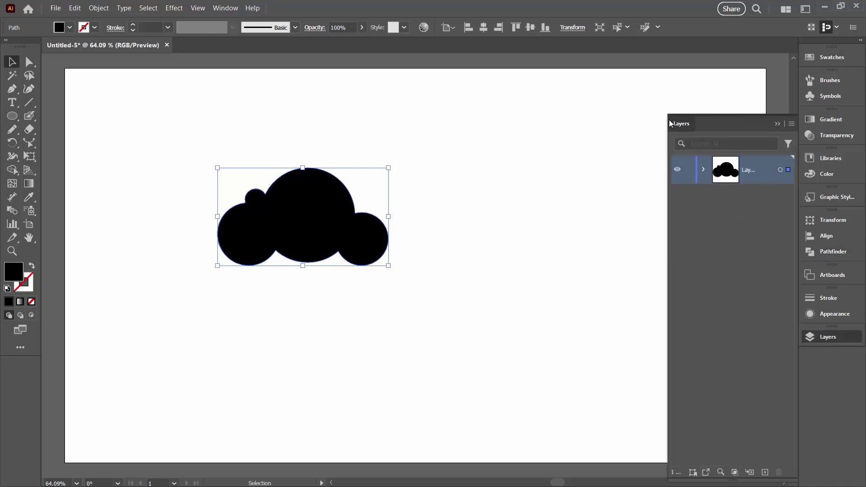
{"action": "left_click_drag", "start_coordinate": [681, 123], "coordinate": [565, 118]}
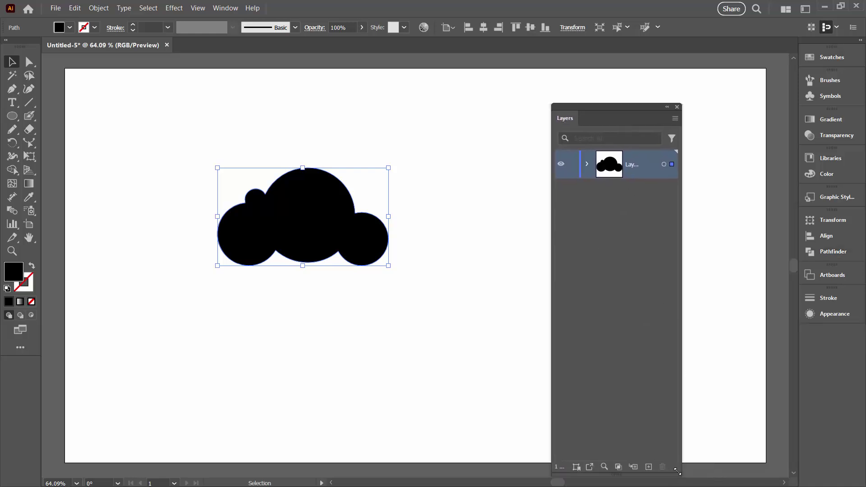
{"action": "left_click_drag", "start_coordinate": [677, 471], "coordinate": [643, 344]}
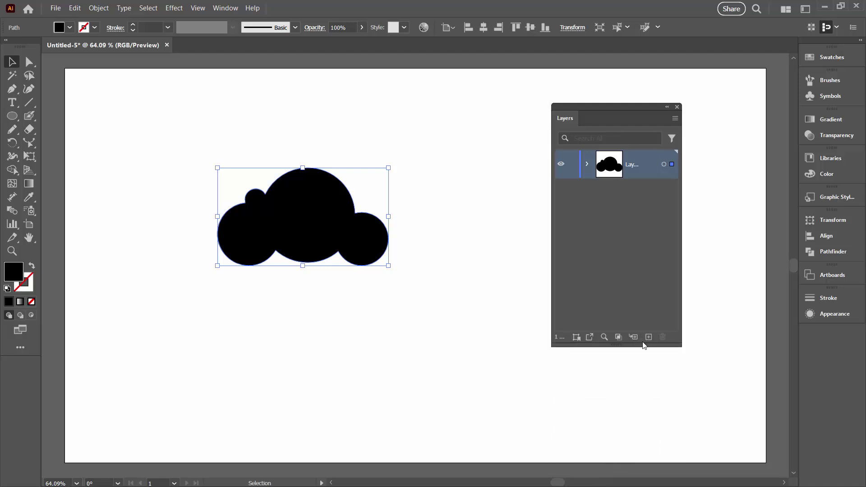
{"action": "left_click", "coordinate": [586, 164]}
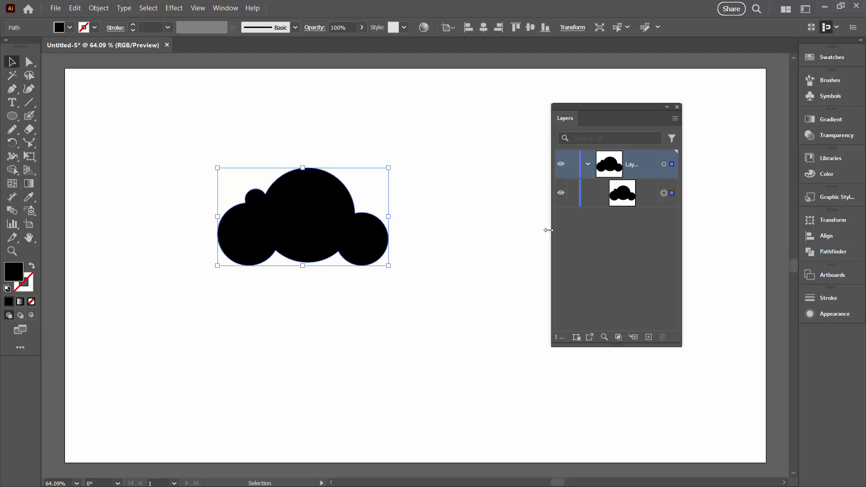
{"action": "left_click_drag", "start_coordinate": [545, 230], "coordinate": [499, 239]}
{"action": "left_click", "coordinate": [624, 202]}
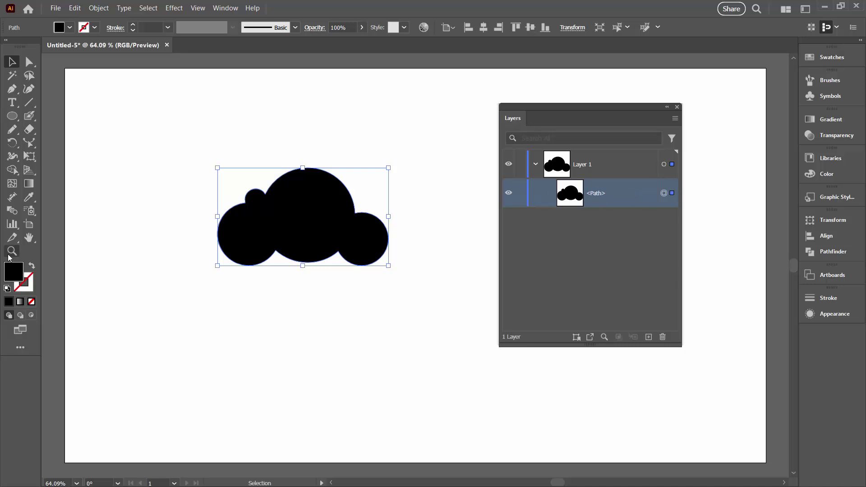
Fill the cloud with the 10 dpi 50% swatch from the Basic Graphics_Dots pattern library.
{"action": "left_click", "coordinate": [827, 57]}
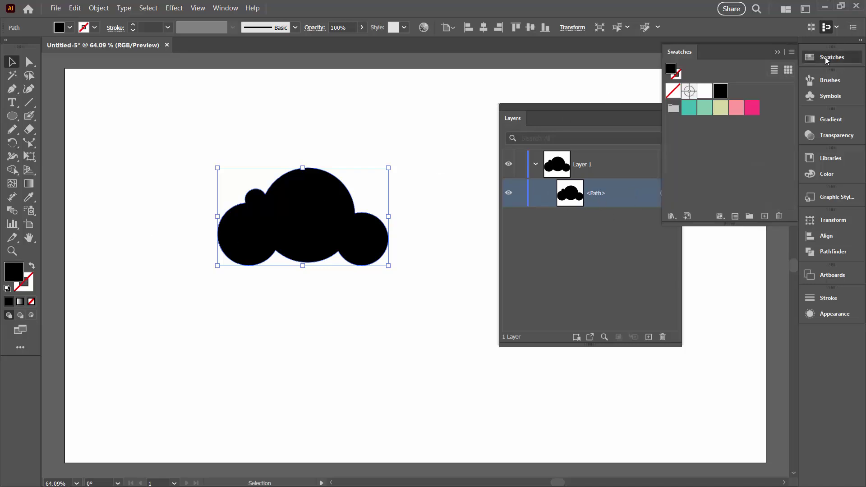
{"action": "left_click", "coordinate": [671, 217]}
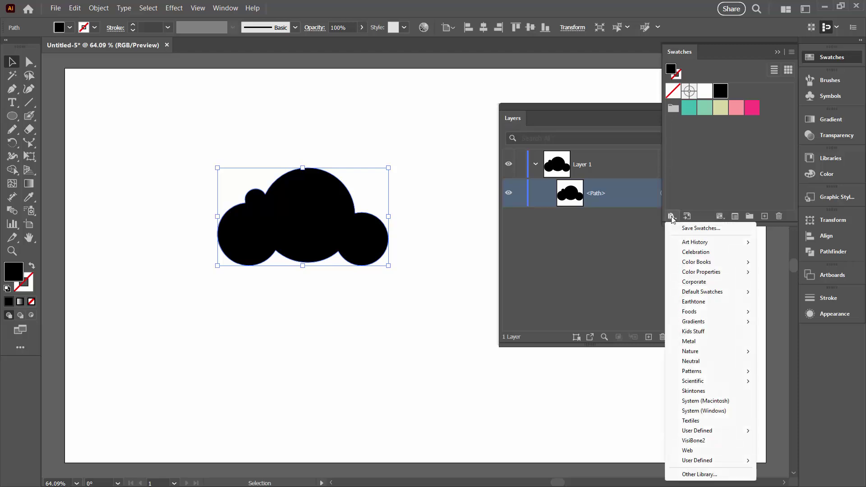
{"action": "mouse_move", "coordinate": [699, 372]}
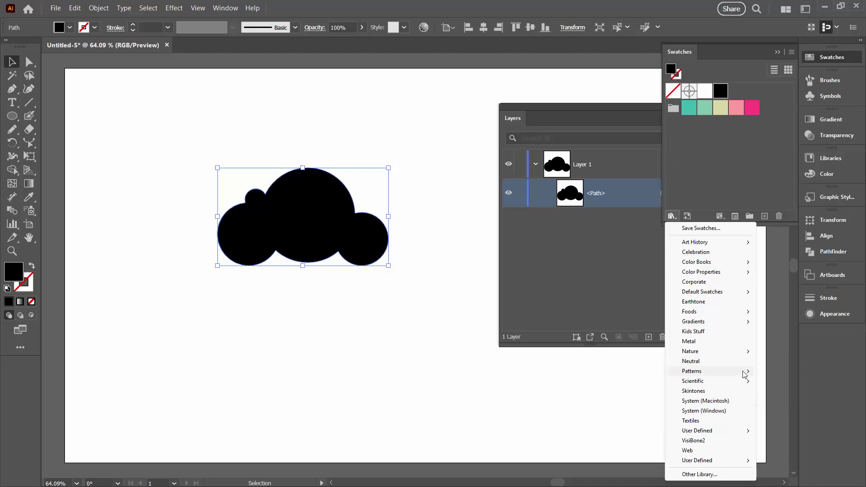
{"action": "mouse_move", "coordinate": [763, 372]}
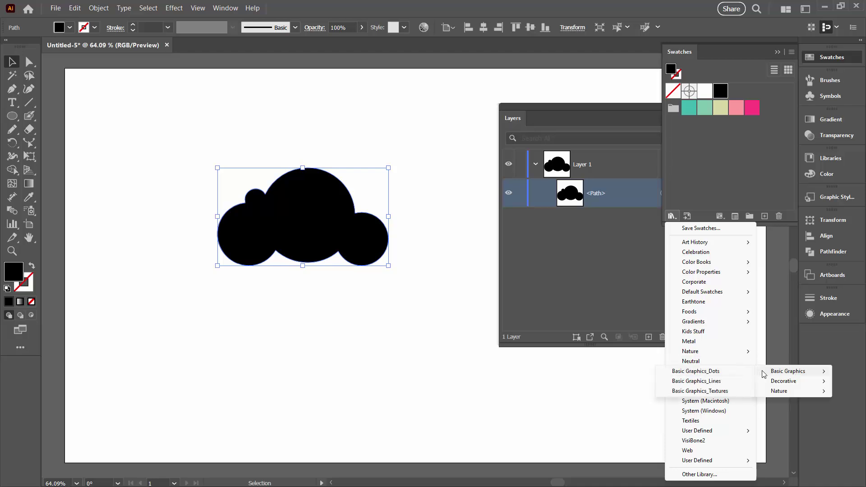
{"action": "left_click", "coordinate": [680, 372]}
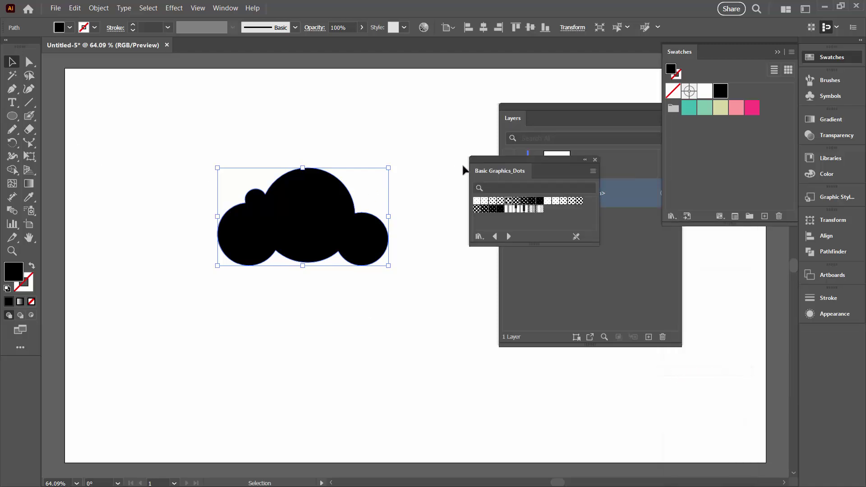
{"action": "left_click_drag", "start_coordinate": [481, 163], "coordinate": [292, 306]}
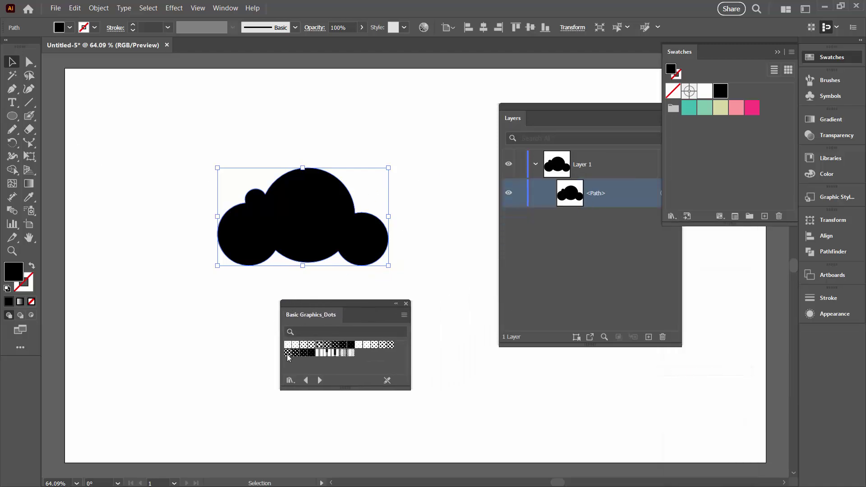
{"action": "left_click", "coordinate": [320, 344]}
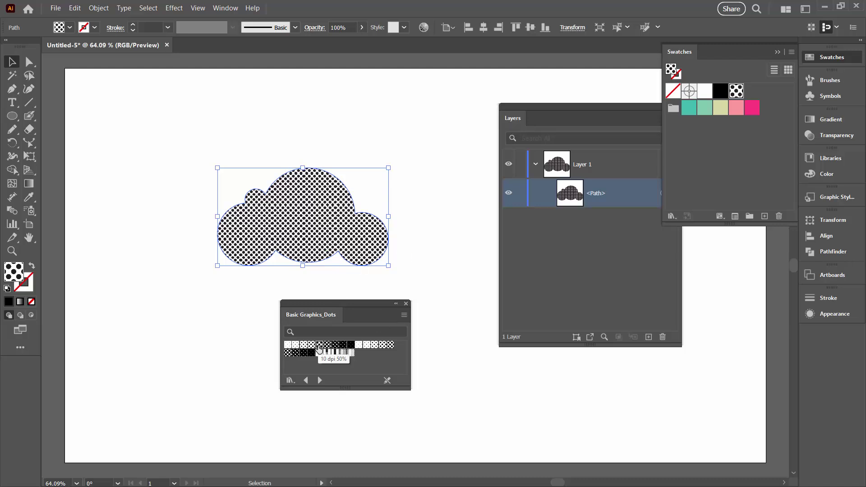
{"action": "left_click", "coordinate": [406, 304]}
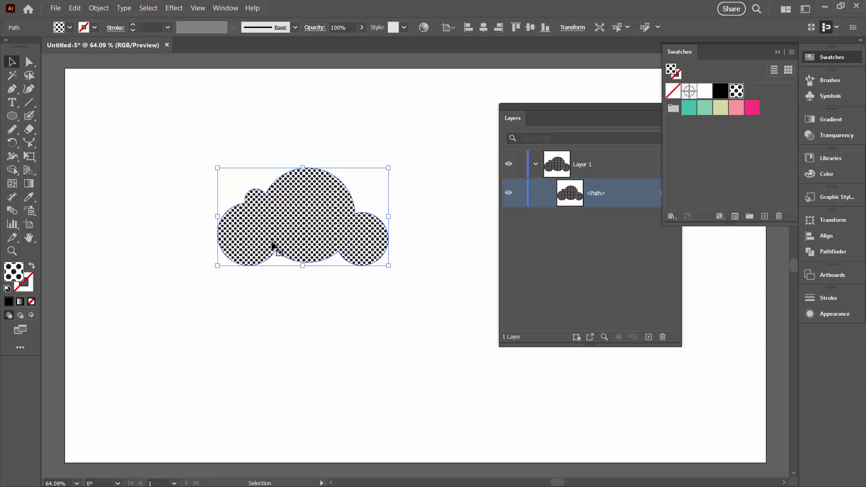
Enlarge the cloud, then scale only its dot pattern to 200% with Transform Objects unchecked.
{"action": "left_click_drag", "start_coordinate": [388, 267], "coordinate": [444, 342]}
{"action": "left_click_drag", "start_coordinate": [356, 259], "coordinate": [339, 267]}
{"action": "left_click", "coordinate": [99, 8]}
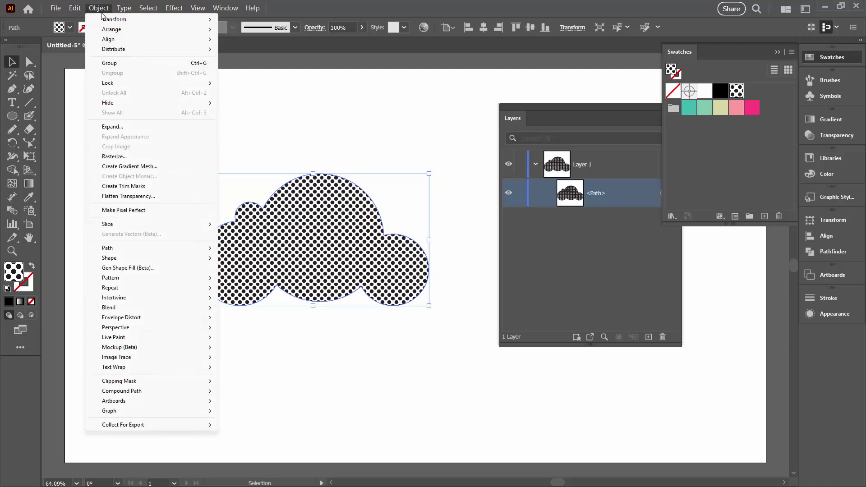
{"action": "mouse_move", "coordinate": [103, 19]}
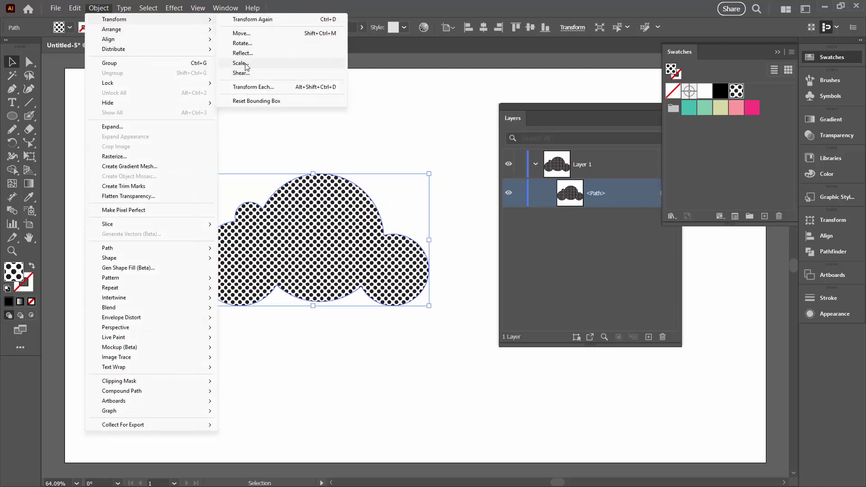
{"action": "left_click", "coordinate": [240, 63]}
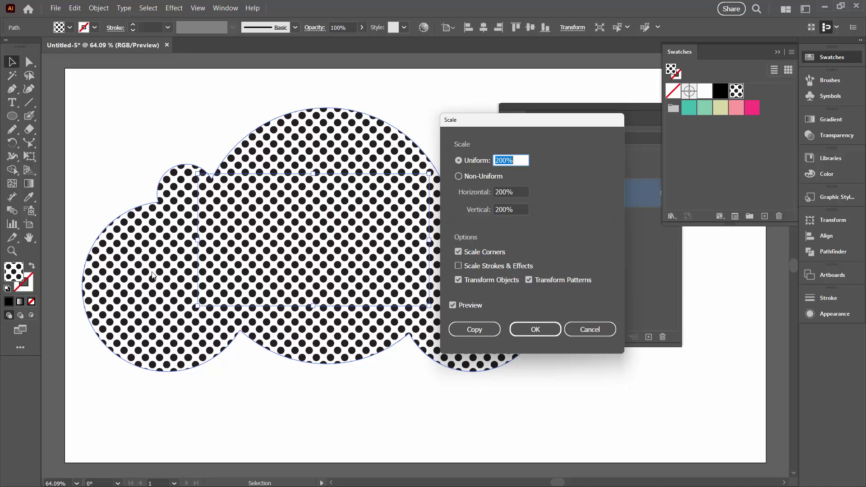
{"action": "left_click", "coordinate": [458, 280]}
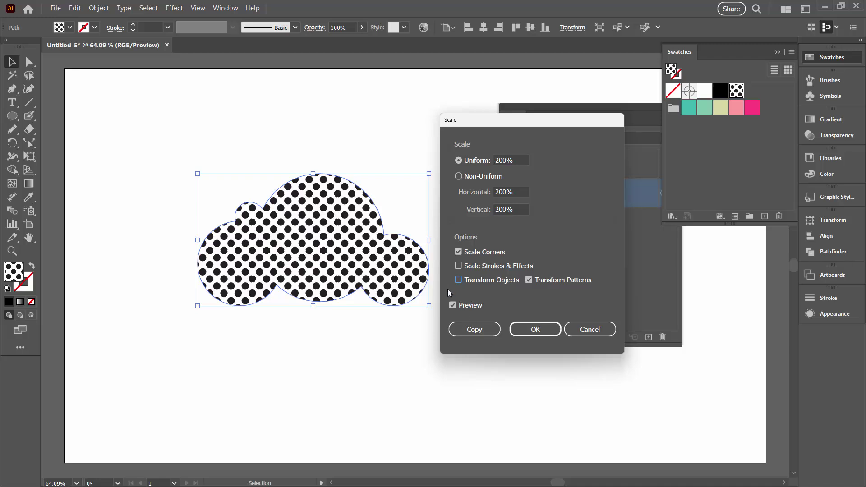
{"action": "left_click", "coordinate": [527, 330]}
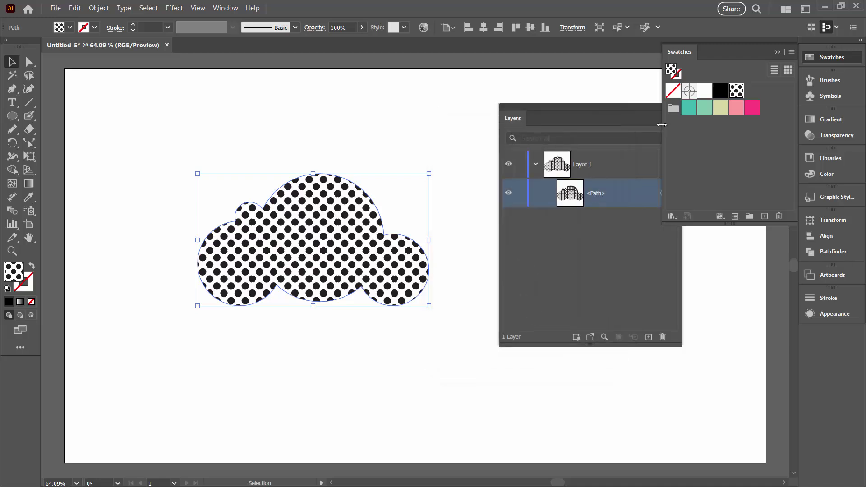
{"action": "left_click_drag", "start_coordinate": [661, 125], "coordinate": [667, 124]}
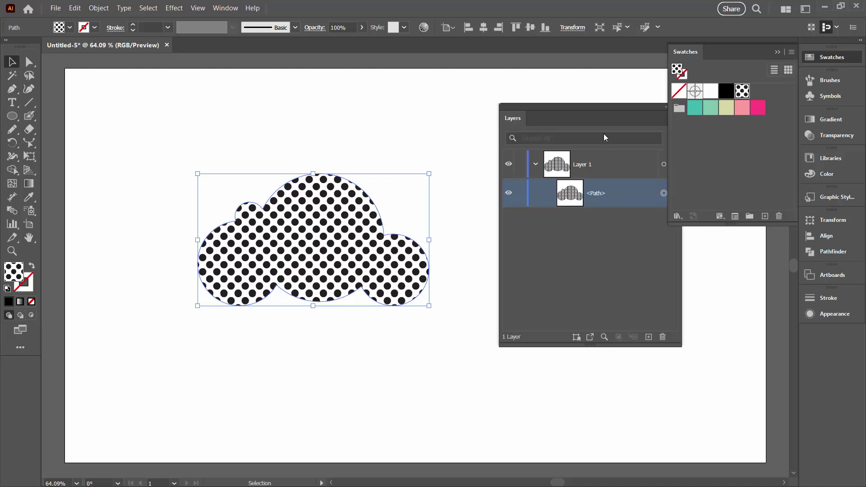
{"action": "left_click", "coordinate": [156, 217]}
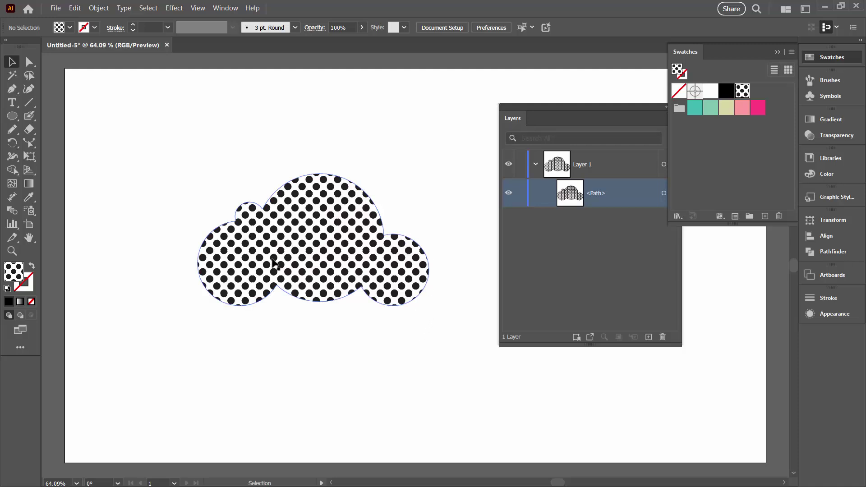
Hide the back cloud copy, move the dotted copy above it in Layers, and nudge it up.
{"action": "left_click_drag", "start_coordinate": [273, 257], "coordinate": [591, 388]}
{"action": "left_click_drag", "start_coordinate": [341, 277], "coordinate": [313, 290]}
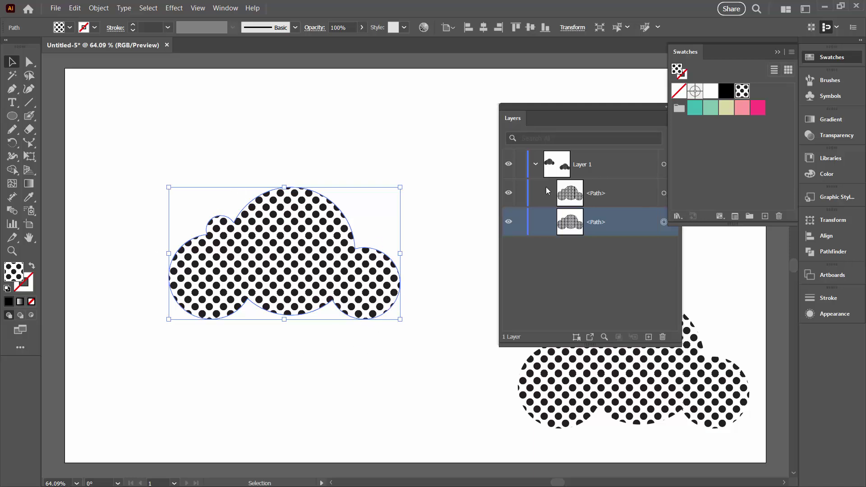
{"action": "left_click", "coordinate": [507, 193]}
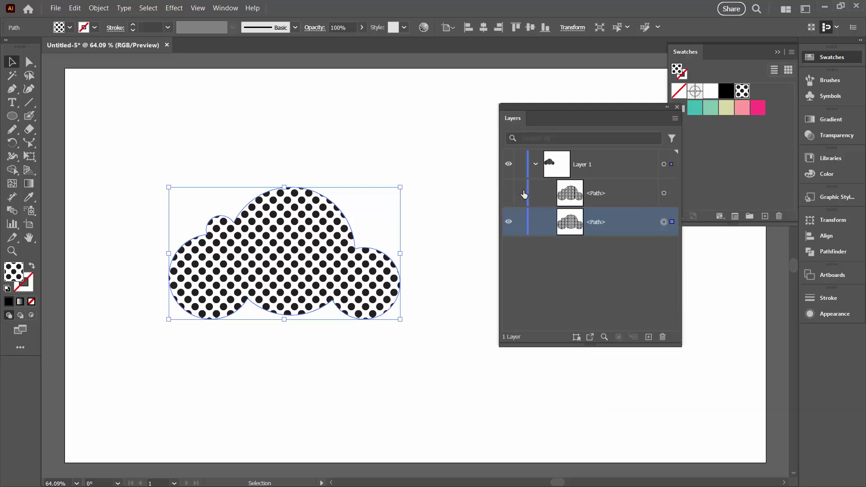
{"action": "left_click_drag", "start_coordinate": [599, 226], "coordinate": [600, 188]}
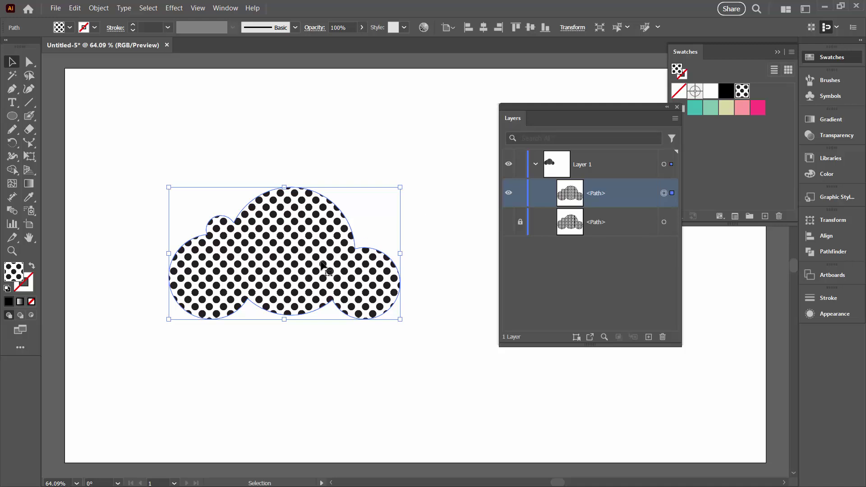
{"action": "left_click_drag", "start_coordinate": [301, 260], "coordinate": [314, 244]}
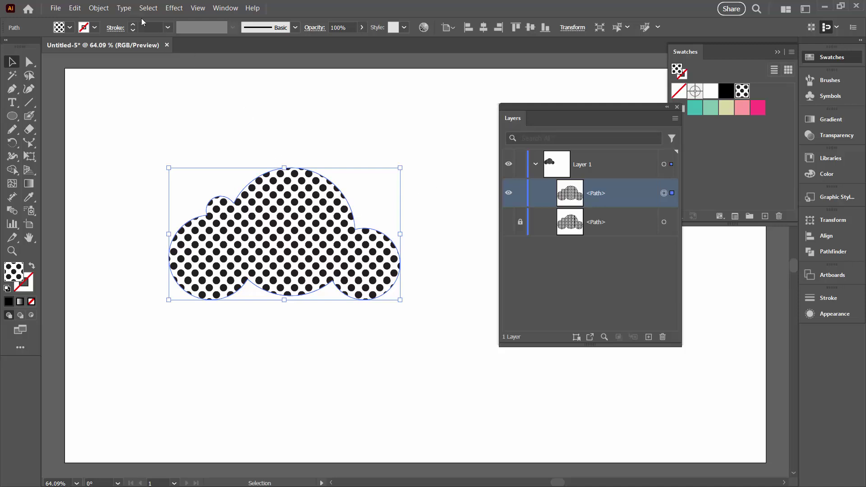
Expand the cloud's pattern fill into artwork with Object > Expand, keeping Fill checked.
{"action": "left_click", "coordinate": [99, 7]}
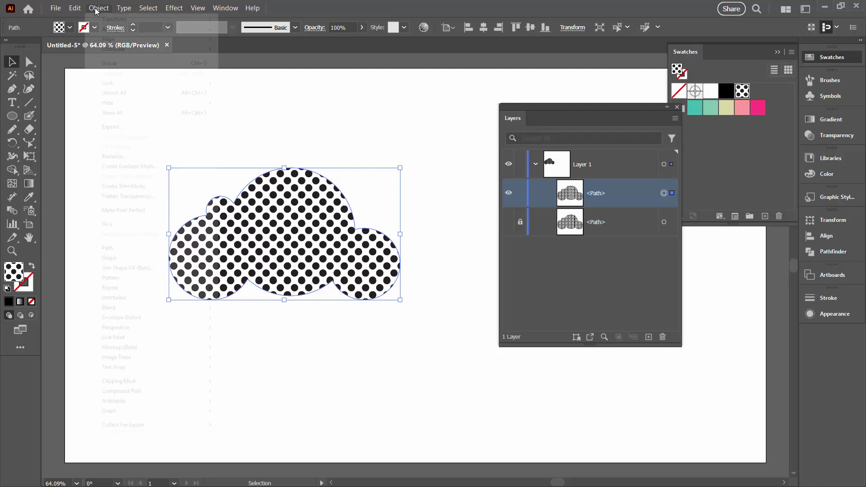
{"action": "left_click", "coordinate": [111, 127]}
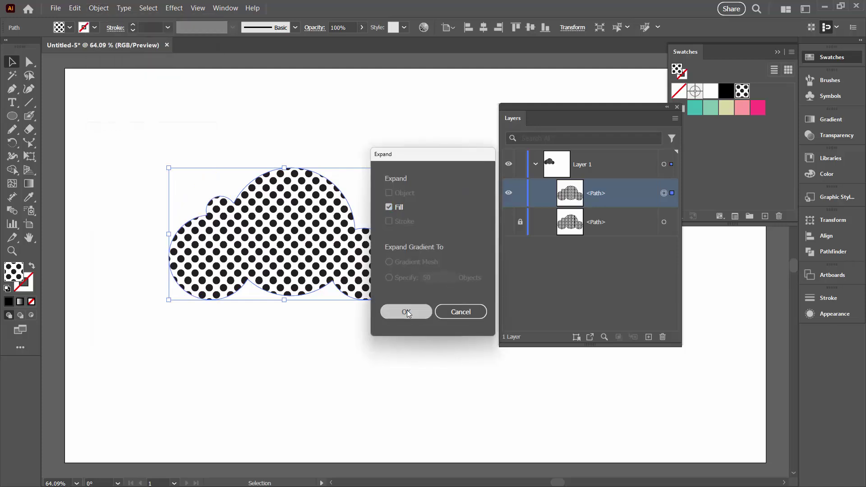
{"action": "left_click", "coordinate": [406, 312]}
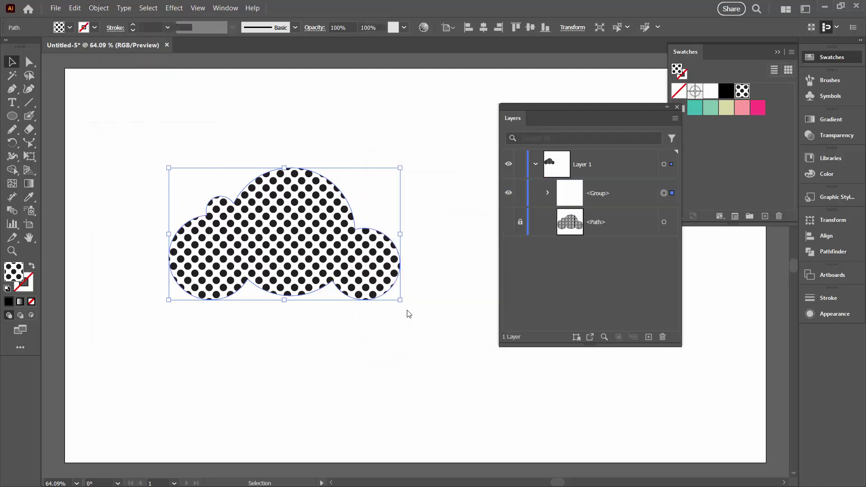
Reveal the Group and Clip Group contents in Layers and target the expanded cloud group.
{"action": "left_click", "coordinate": [547, 193]}
{"action": "left_click", "coordinate": [561, 222]}
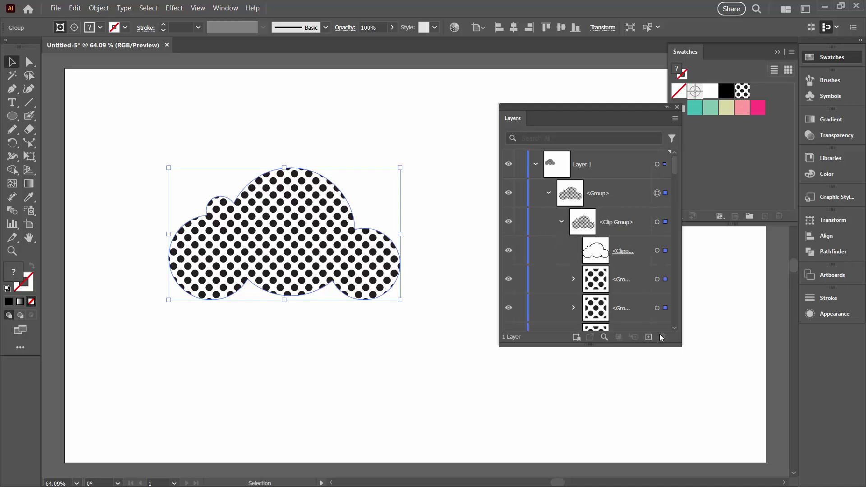
{"action": "left_click_drag", "start_coordinate": [676, 344], "coordinate": [728, 419]}
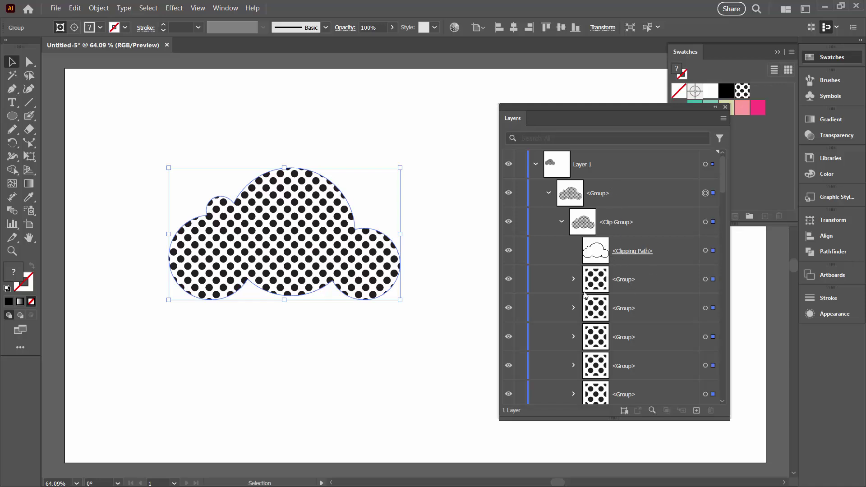
{"action": "left_click_drag", "start_coordinate": [577, 106], "coordinate": [523, 103]}
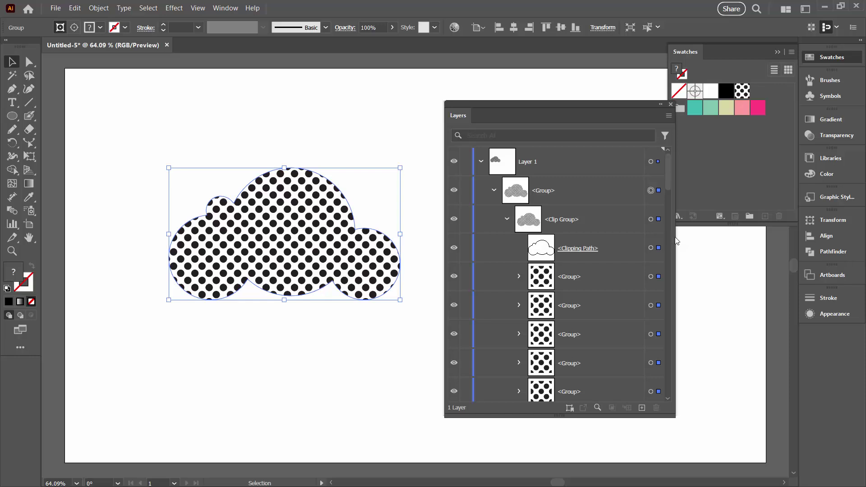
{"action": "left_click_drag", "start_coordinate": [677, 240], "coordinate": [665, 234]}
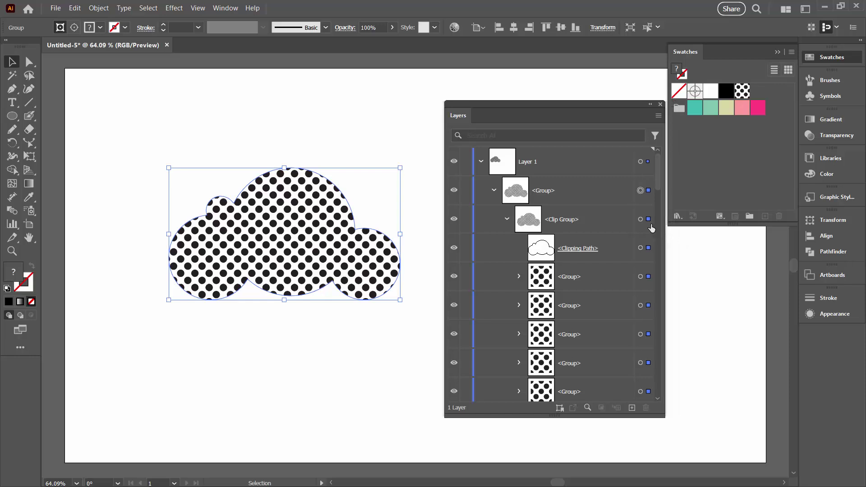
{"action": "left_click", "coordinate": [640, 191]}
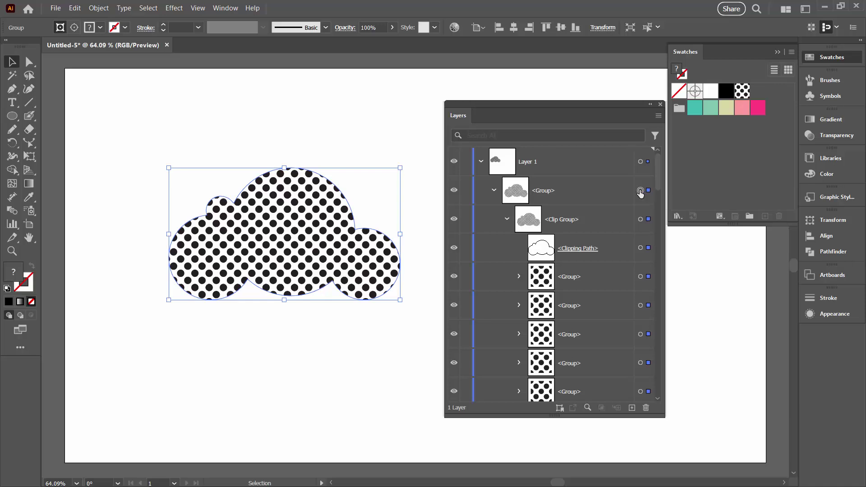
Divide the expanded cloud with Pathfinder and list the resulting pieces in the Layers panel.
{"action": "left_click", "coordinate": [815, 251]}
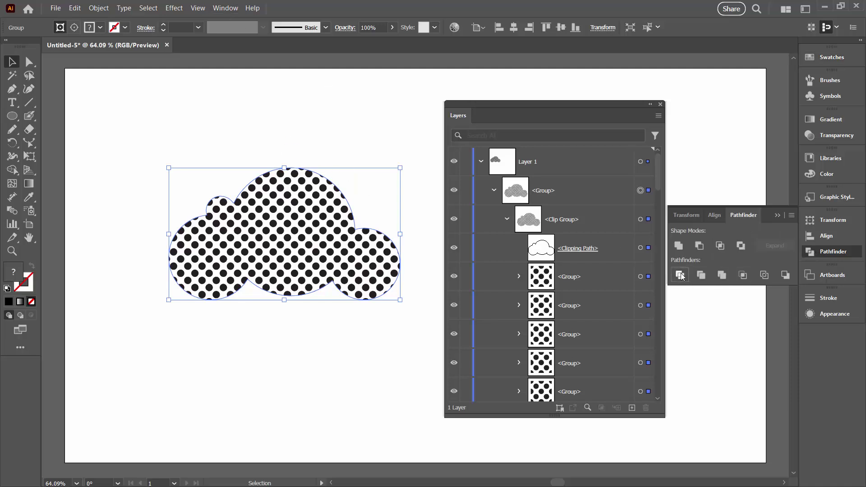
{"action": "left_click", "coordinate": [680, 275]}
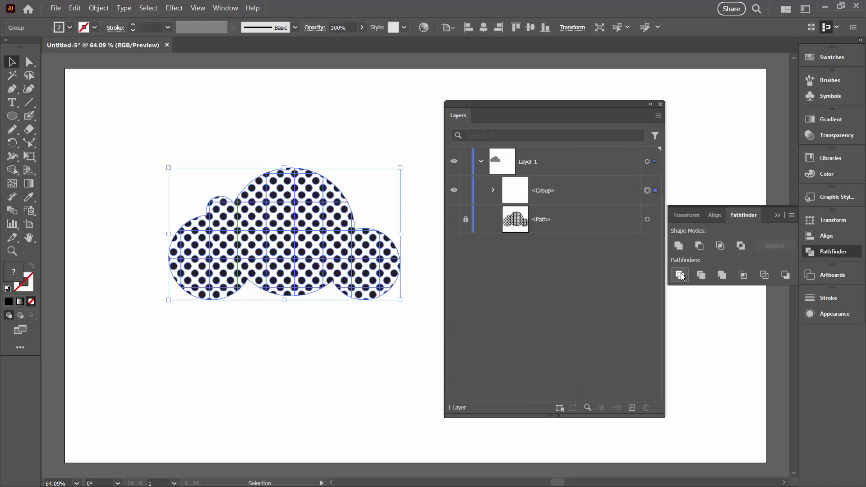
{"action": "left_click", "coordinate": [493, 191]}
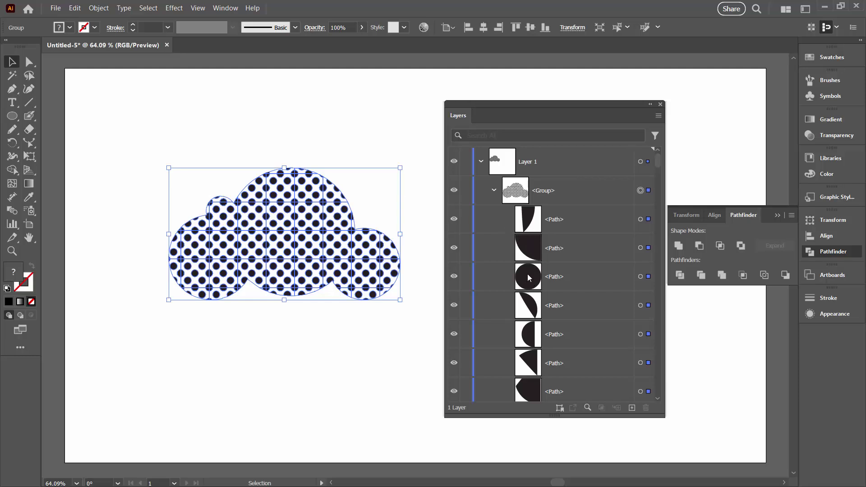
{"action": "scroll", "coordinate": [544, 312], "scroll_direction": "down", "scroll_amount": 5}
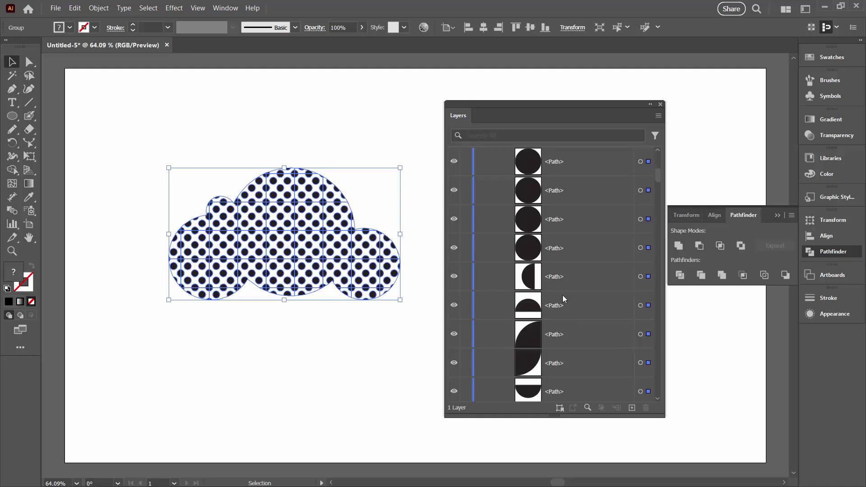
{"action": "left_click_drag", "start_coordinate": [658, 180], "coordinate": [659, 379]}
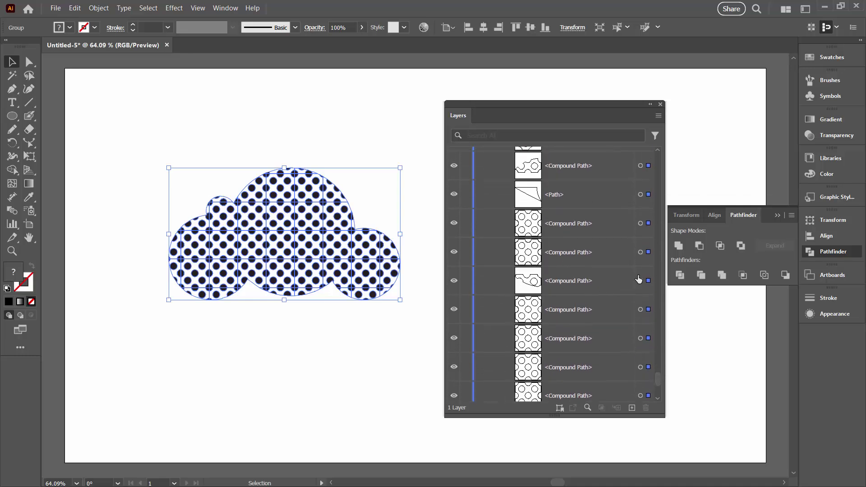
Target one white compound background path, then select all matching ones via Select > Same > Fill & Stroke.
{"action": "left_click", "coordinate": [640, 281]}
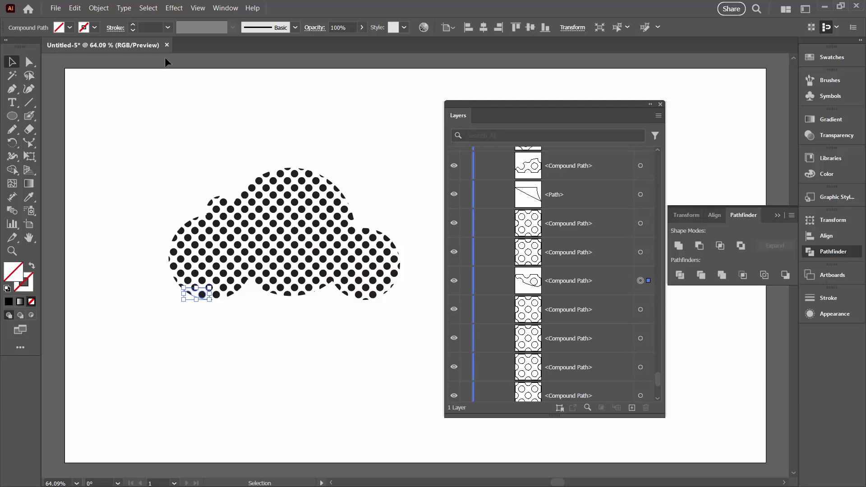
{"action": "left_click", "coordinate": [148, 7]}
{"action": "mouse_move", "coordinate": [168, 99]}
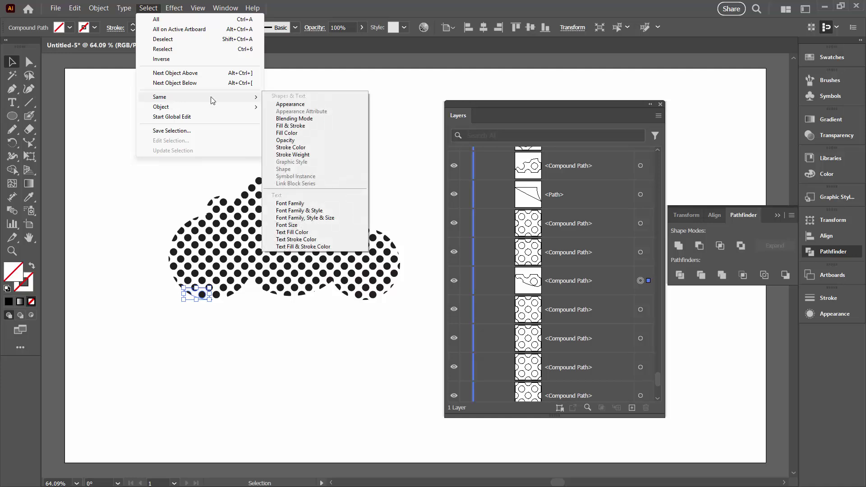
{"action": "left_click", "coordinate": [287, 125]}
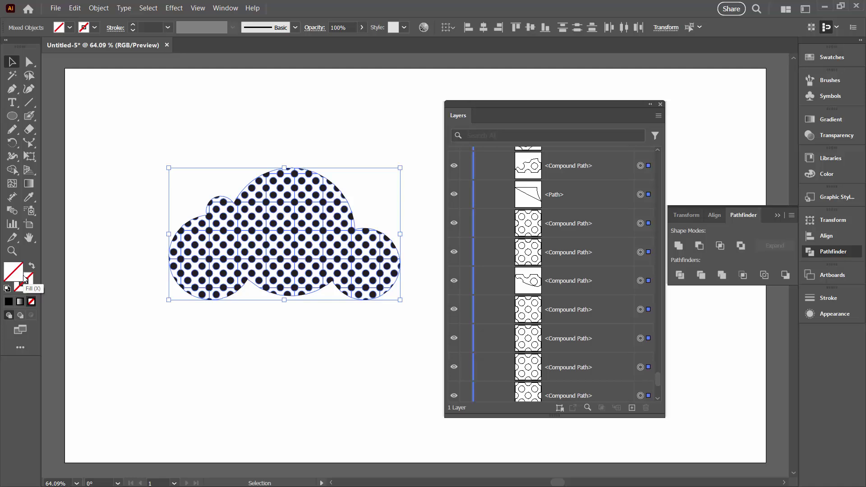
Delete the blank background pieces and unite the remaining dot fragments in the cloud group.
{"action": "key", "text": "Delete"}
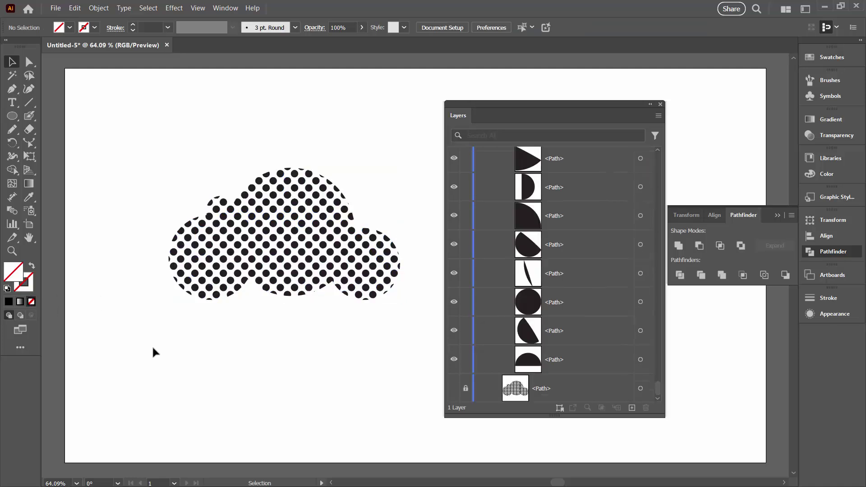
{"action": "left_click_drag", "start_coordinate": [653, 394], "coordinate": [655, 156]}
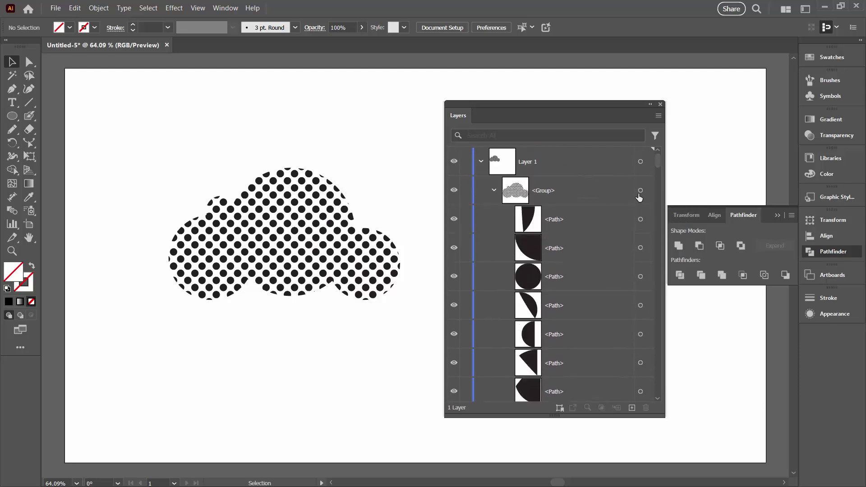
{"action": "left_click", "coordinate": [640, 191]}
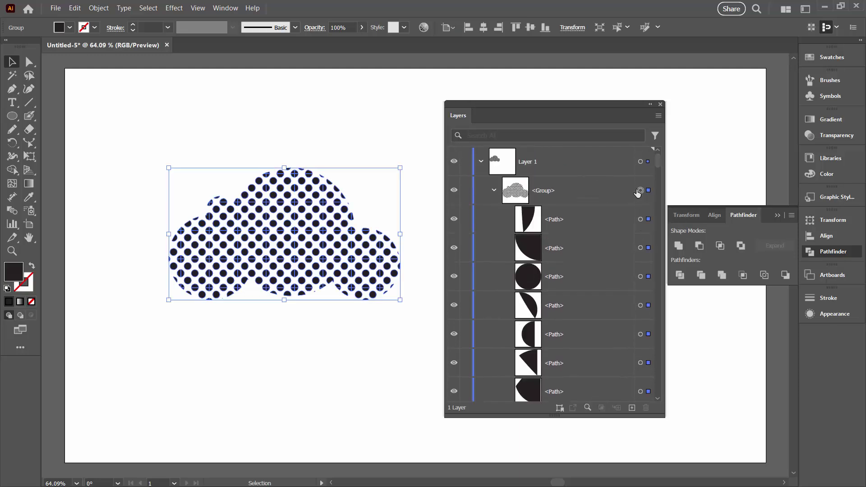
{"action": "left_click", "coordinate": [678, 246]}
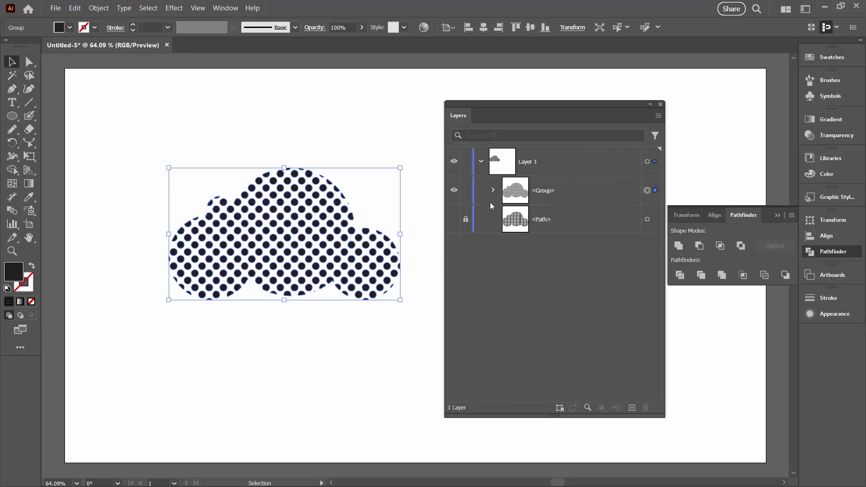
Expand the cloud group in Layers and scroll through its list of dot paths.
{"action": "left_click", "coordinate": [492, 191]}
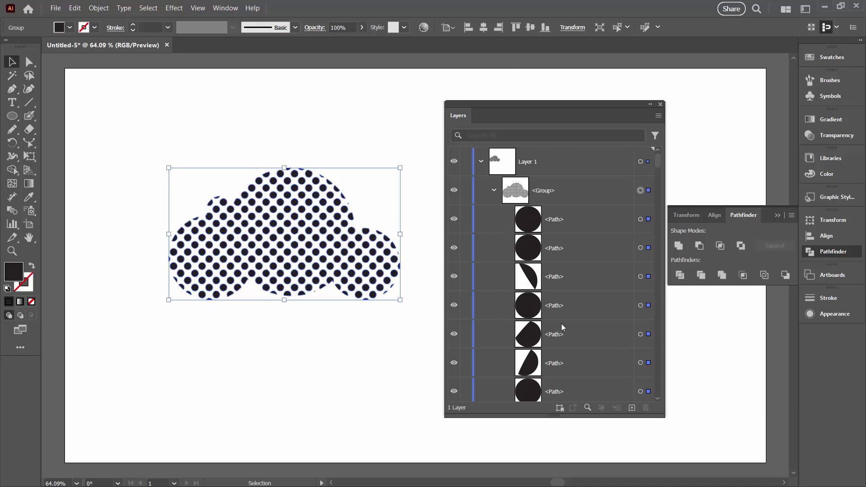
{"action": "scroll", "coordinate": [536, 287], "scroll_direction": "down", "scroll_amount": 3}
{"action": "scroll", "coordinate": [559, 346], "scroll_direction": "down", "scroll_amount": 3}
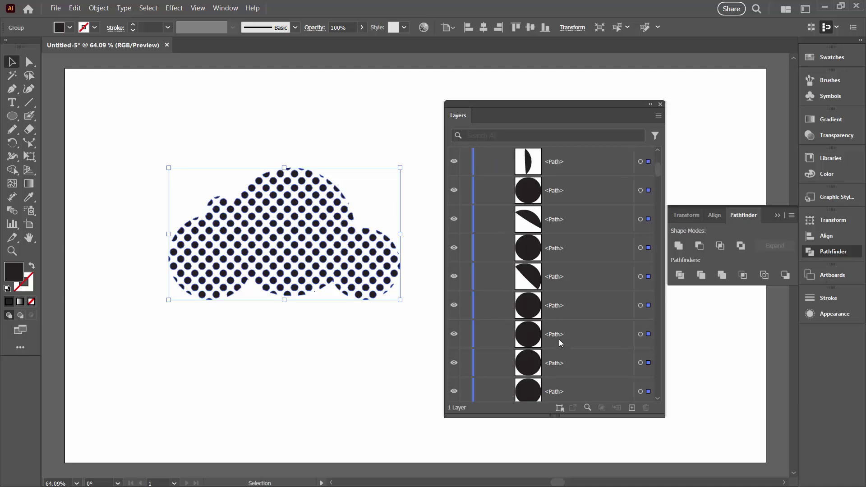
{"action": "scroll", "coordinate": [560, 348], "scroll_direction": "down", "scroll_amount": 2}
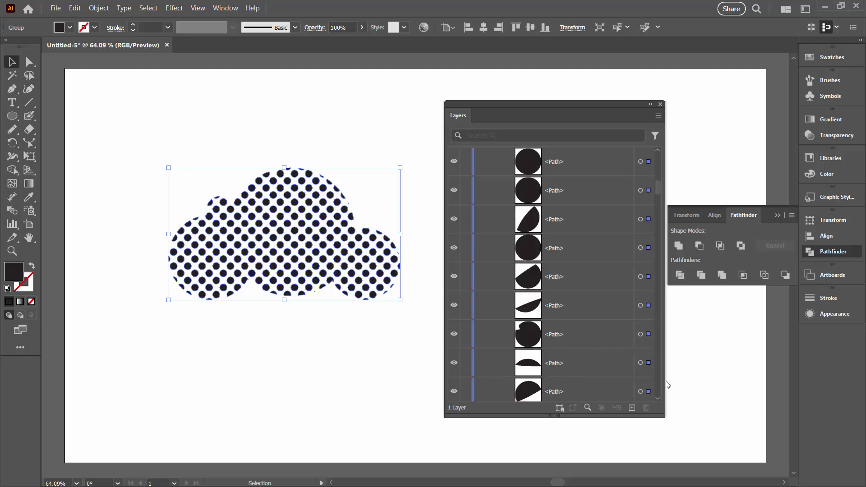
{"action": "left_click_drag", "start_coordinate": [659, 194], "coordinate": [659, 164]}
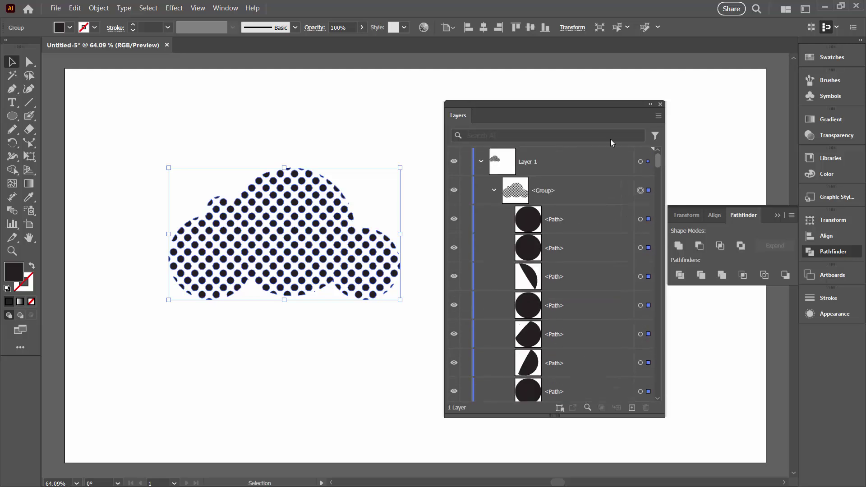
Open Skillshare's Surreal Collage Effect in Adobe Photoshop class and seek near the end of Pt 4 – Position the Citrus Slice.
{"action": "left_click", "coordinate": [188, 165]}
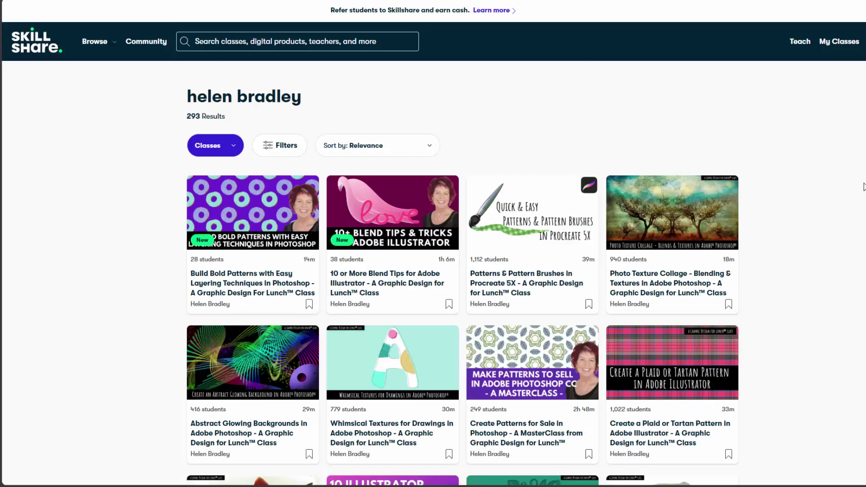
{"action": "left_click", "coordinate": [372, 220]}
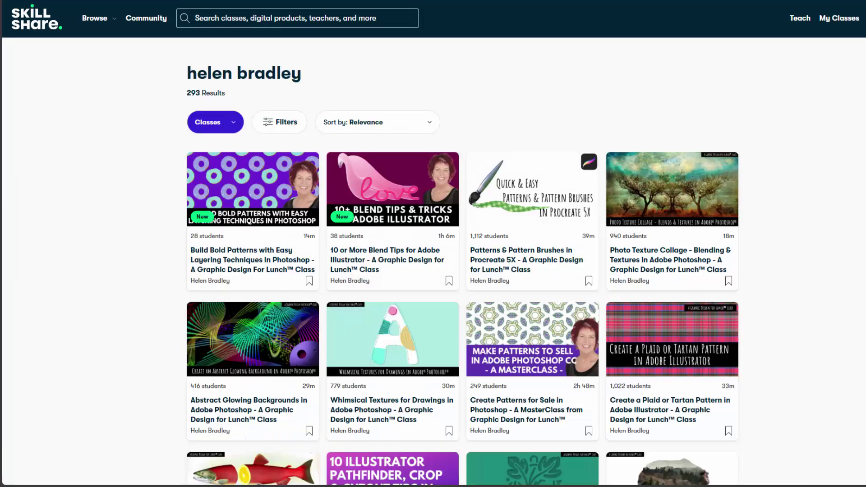
{"action": "scroll", "coordinate": [239, 391], "scroll_direction": "down", "scroll_amount": 2}
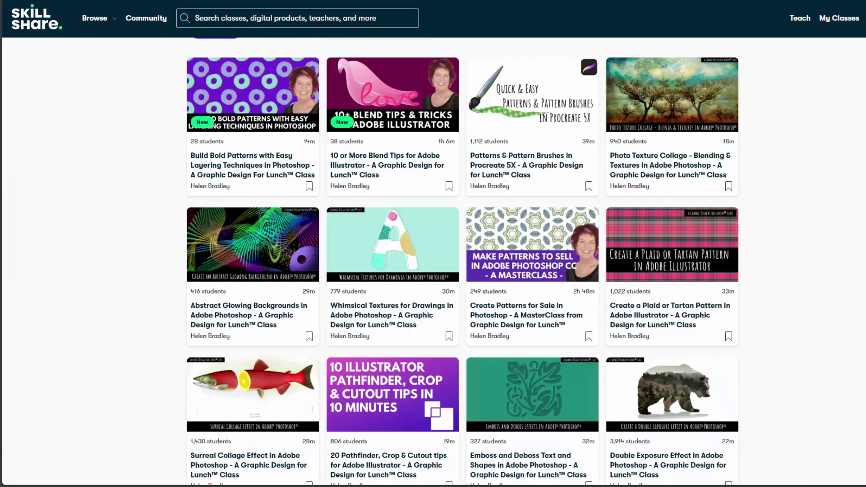
{"action": "left_click", "coordinate": [239, 391]}
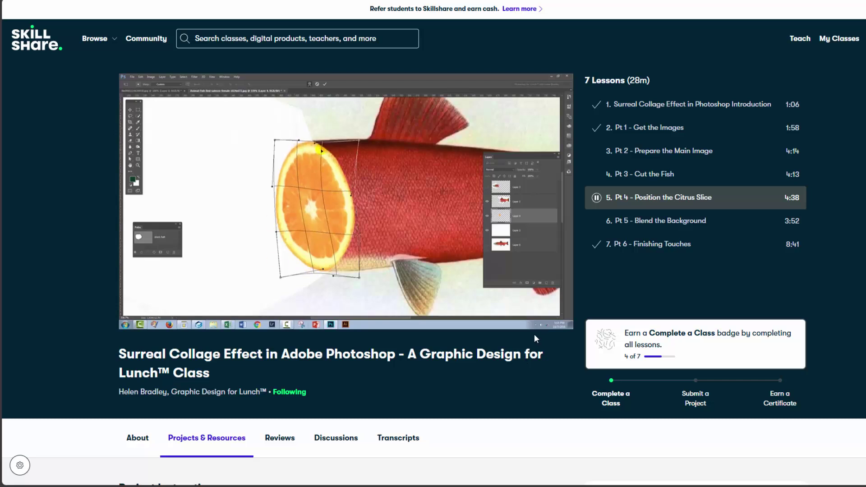
{"action": "mouse_move", "coordinate": [532, 321]}
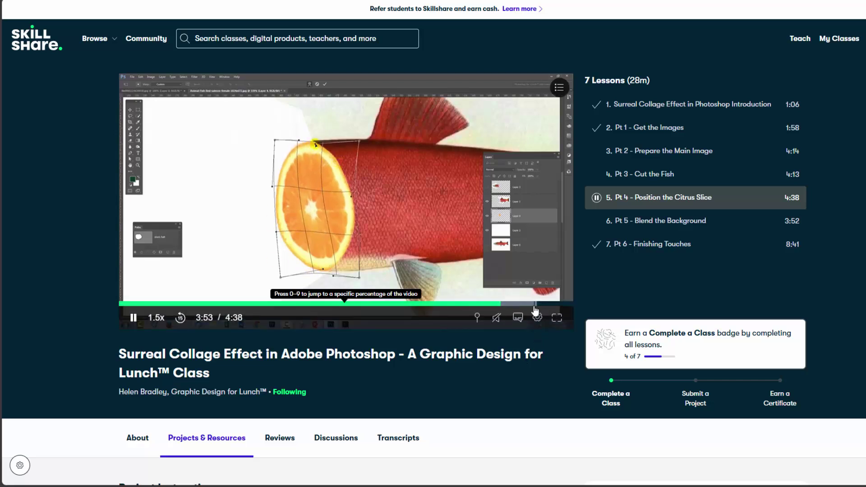
{"action": "left_click", "coordinate": [533, 303]}
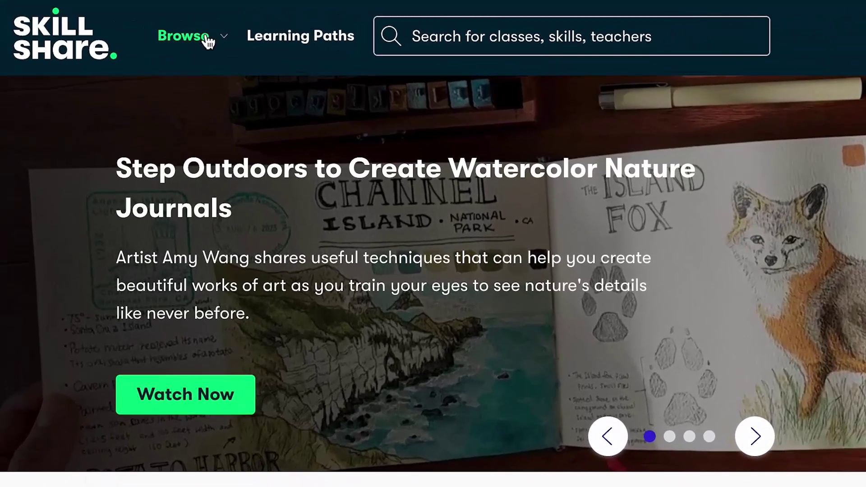
Browse Skillshare's Art & Illustration classes down to the Learning Paths.
{"action": "left_click", "coordinate": [131, 25]}
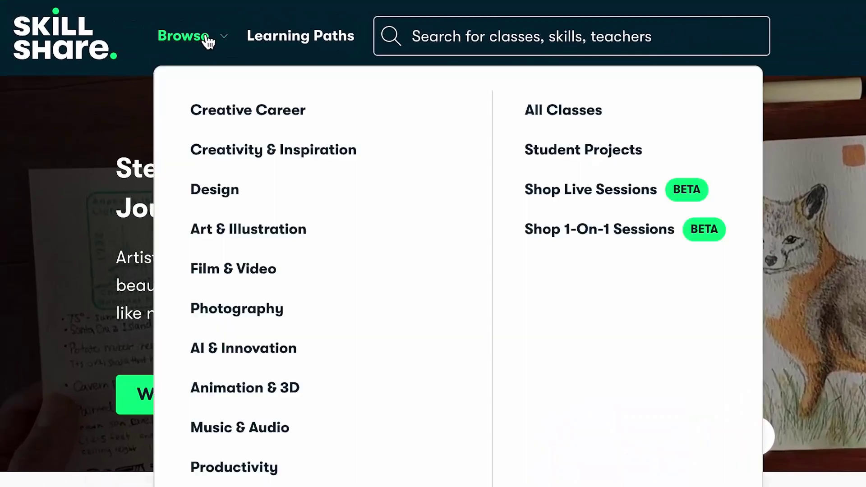
{"action": "left_click", "coordinate": [344, 229]}
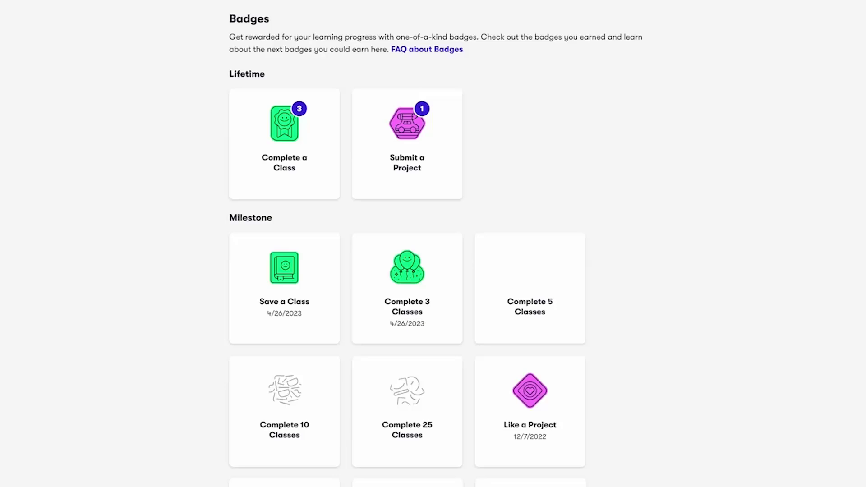
{"action": "scroll", "coordinate": [436, 241], "scroll_direction": "down", "scroll_amount": 3}
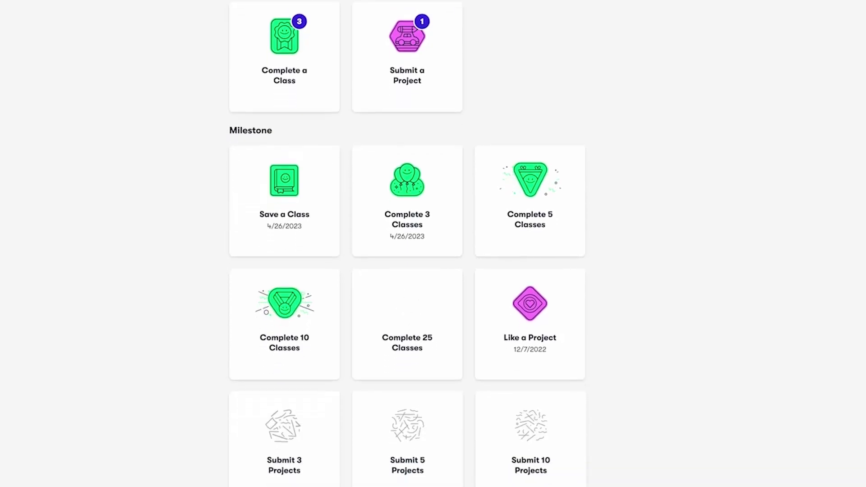
{"action": "scroll", "coordinate": [433, 244], "scroll_direction": "down", "scroll_amount": 8}
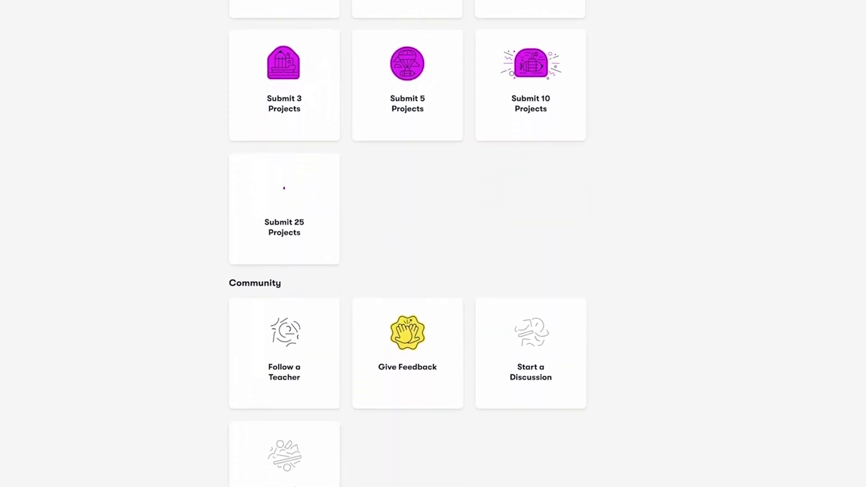
{"action": "scroll", "coordinate": [433, 243], "scroll_direction": "down", "scroll_amount": 1}
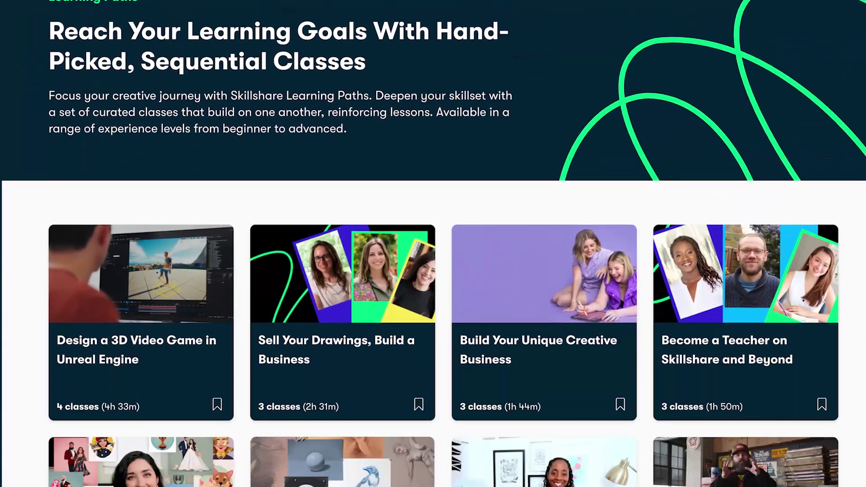
{"action": "scroll", "coordinate": [218, 416], "scroll_direction": "down", "scroll_amount": 3}
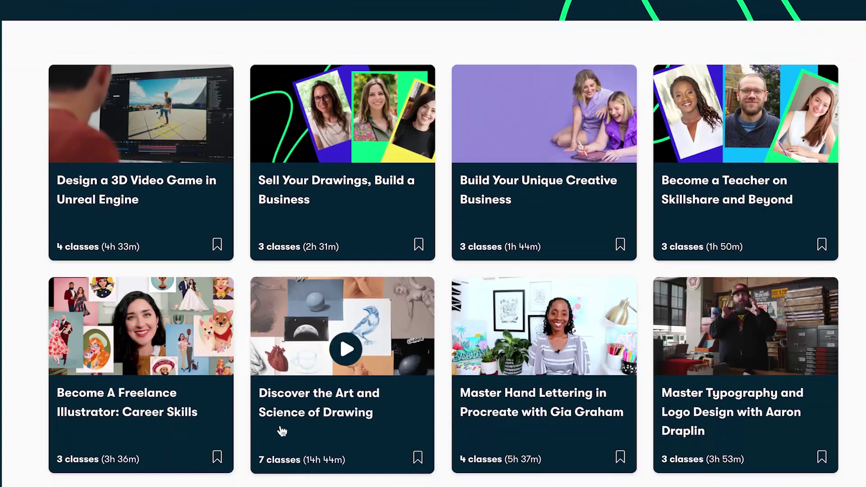
Open the Discover the Art and Science of Drawing path and scroll through its classes.
{"action": "left_click", "coordinate": [281, 431]}
{"action": "scroll", "coordinate": [282, 432], "scroll_direction": "down", "scroll_amount": 3}
{"action": "scroll", "coordinate": [432, 270], "scroll_direction": "down", "scroll_amount": 12}
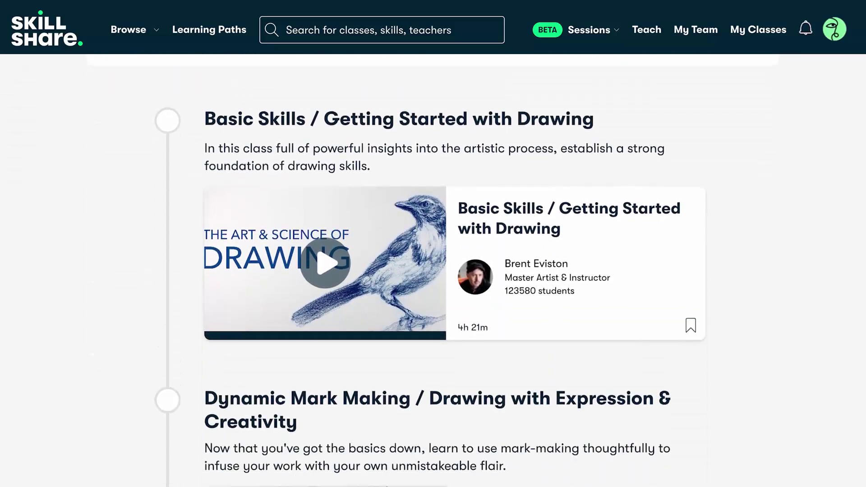
{"action": "scroll", "coordinate": [454, 271], "scroll_direction": "down", "scroll_amount": 14}
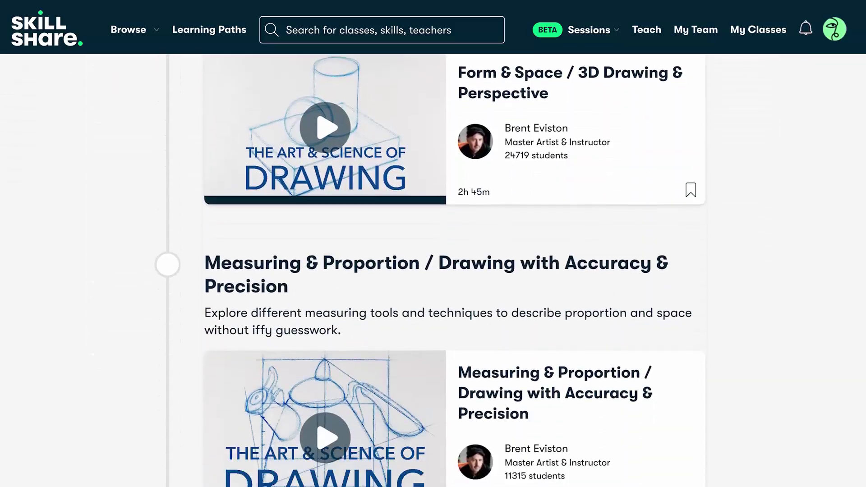
{"action": "scroll", "coordinate": [433, 270], "scroll_direction": "down", "scroll_amount": 9}
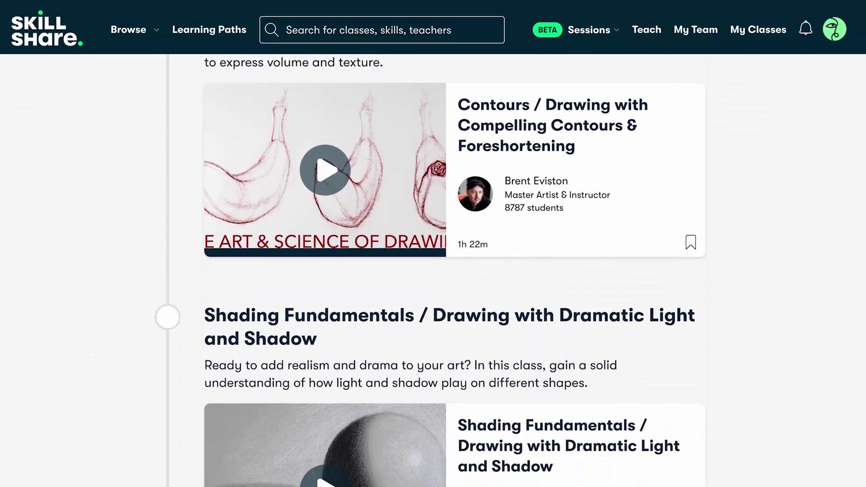
{"action": "scroll", "coordinate": [433, 270], "scroll_direction": "down", "scroll_amount": 1}
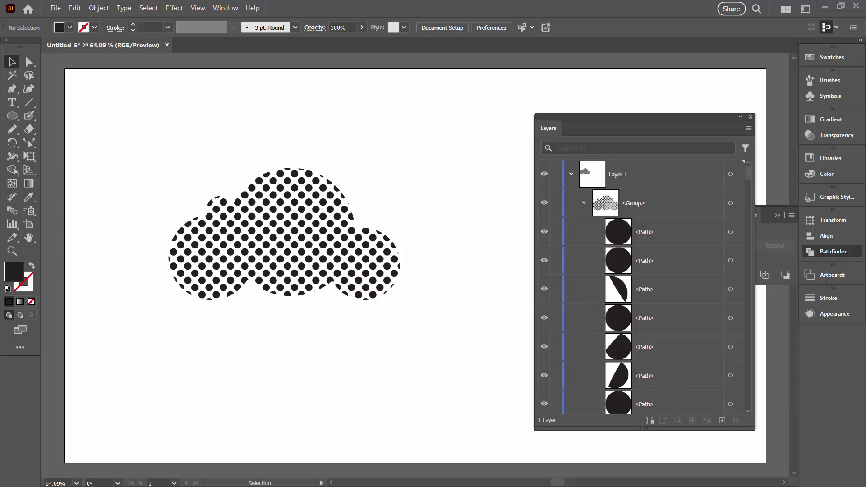
Save the raw replaceItems.jsx from GitHub into Downloads, then return to Illustrator.
{"action": "key", "text": "alt+Tab"}
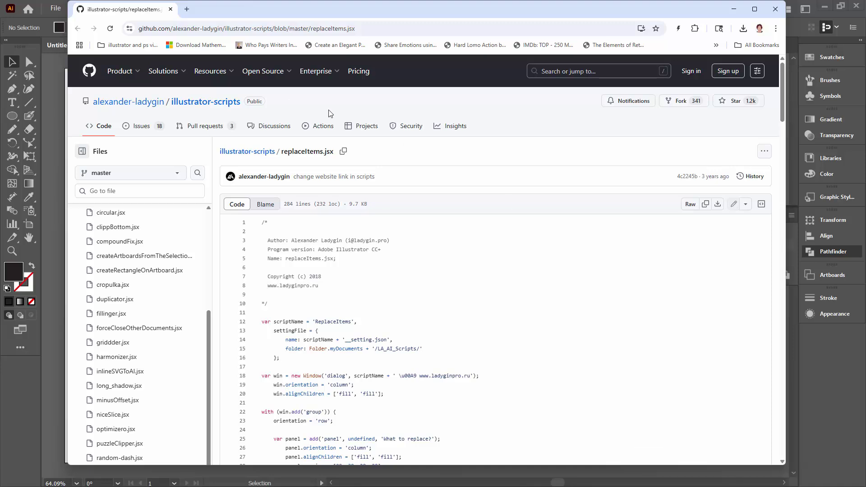
{"action": "left_click", "coordinate": [717, 205]}
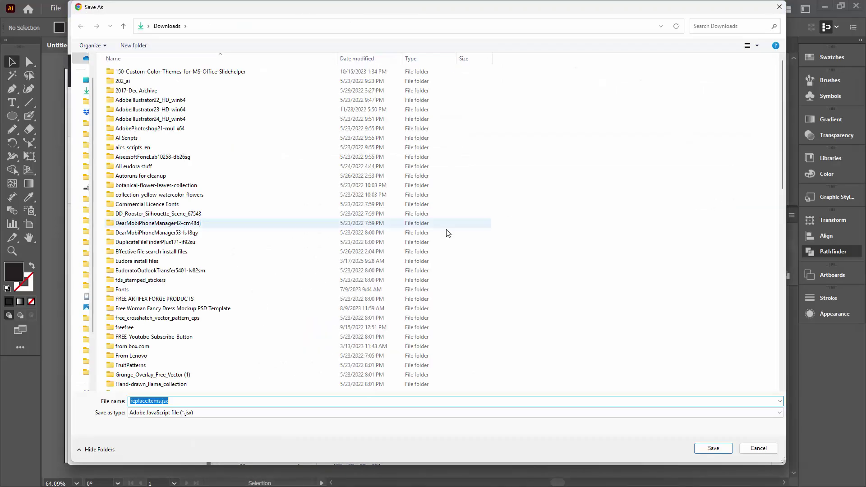
{"action": "left_click", "coordinate": [712, 447]}
{"action": "key", "text": "alt+Tab"}
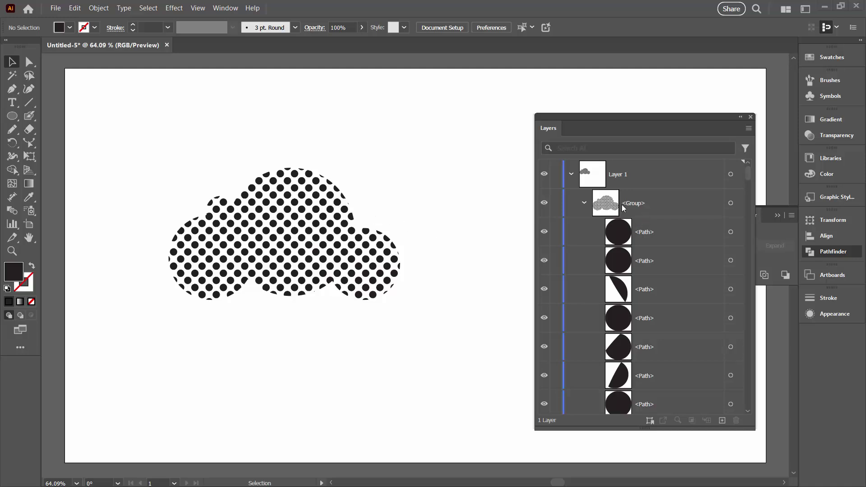
Ungroup the dotted cloud group so each dot is separate.
{"action": "left_click", "coordinate": [730, 203]}
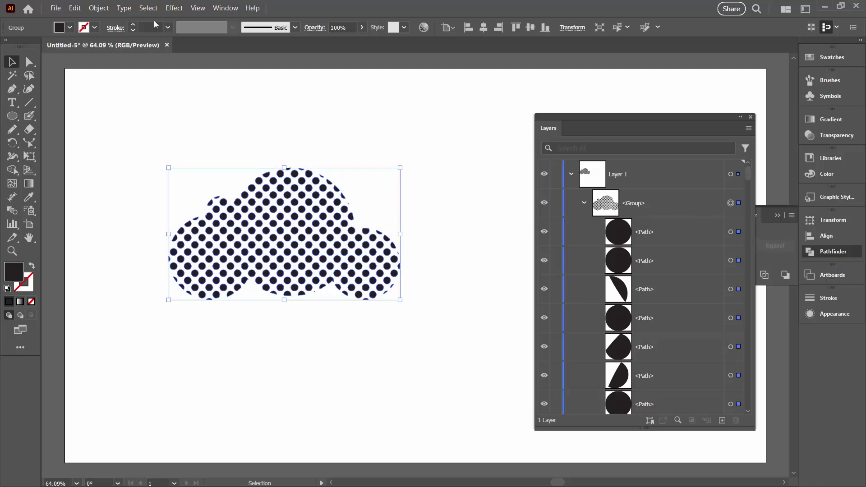
{"action": "left_click", "coordinate": [98, 8]}
{"action": "left_click", "coordinate": [113, 73]}
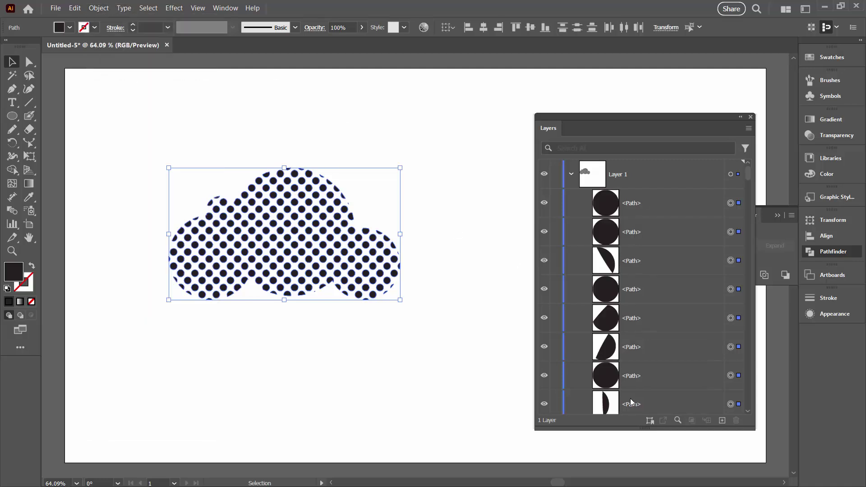
{"action": "left_click", "coordinate": [114, 158]}
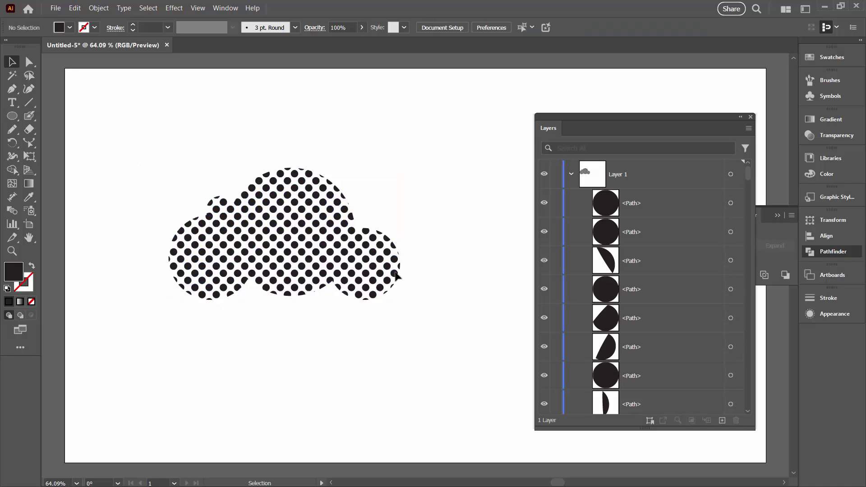
Draw a small teal-filled circle at the cloud's upper left.
{"action": "left_click", "coordinate": [12, 117]}
{"action": "left_click_drag", "start_coordinate": [134, 149], "coordinate": [156, 170]}
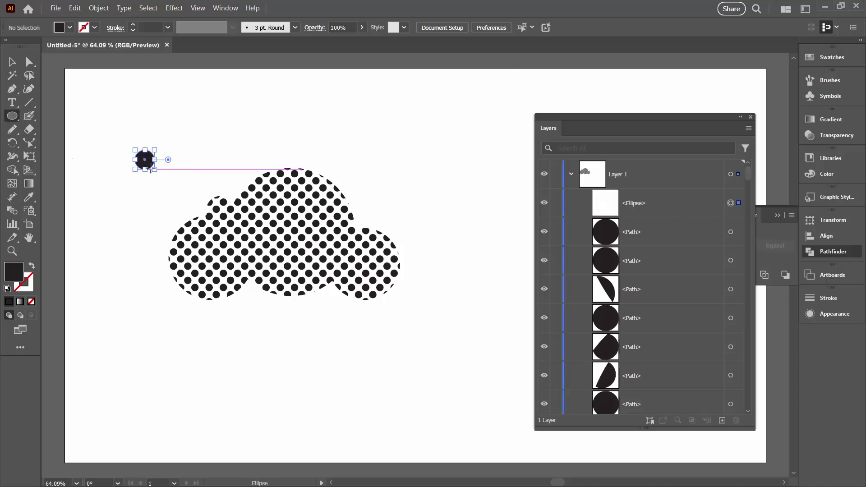
{"action": "left_click", "coordinate": [830, 57]}
{"action": "left_click", "coordinate": [698, 108]}
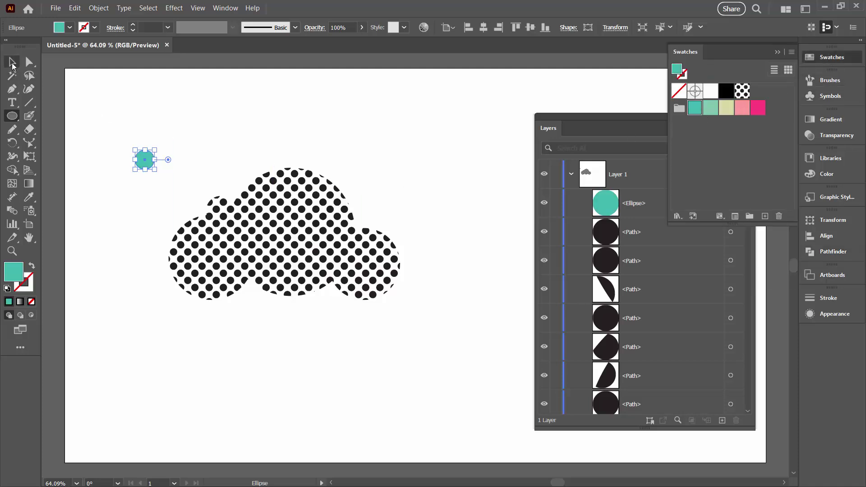
{"action": "left_click", "coordinate": [12, 62]}
{"action": "left_click", "coordinate": [183, 137]}
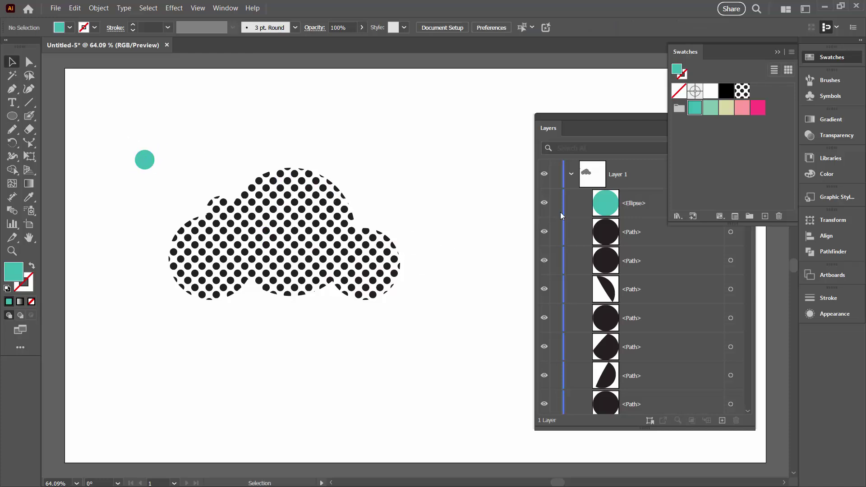
{"action": "left_click", "coordinate": [778, 52]}
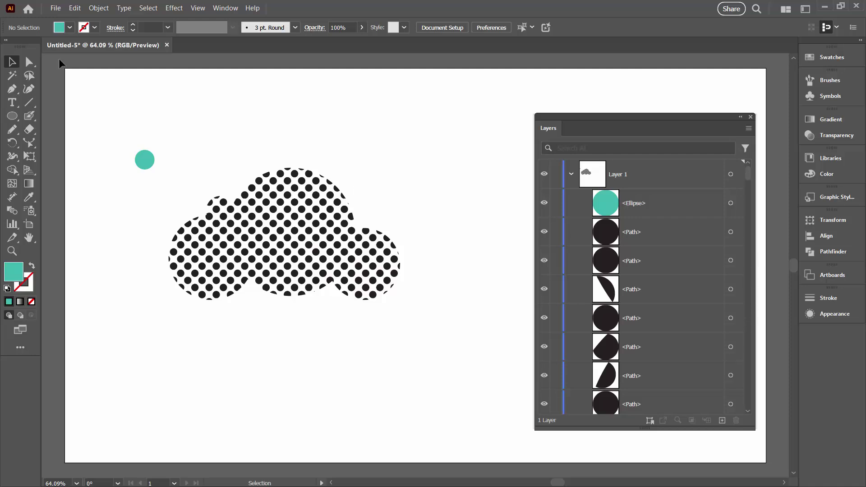
Select the teal circle with all cloud dots and run replaceItems.jsx from Users > Downloads.
{"action": "left_click_drag", "start_coordinate": [103, 99], "coordinate": [439, 354]}
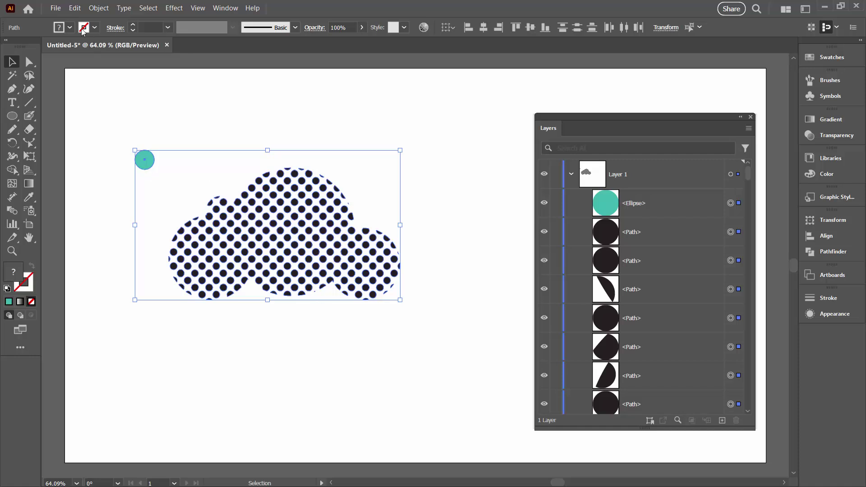
{"action": "left_click", "coordinate": [56, 8]}
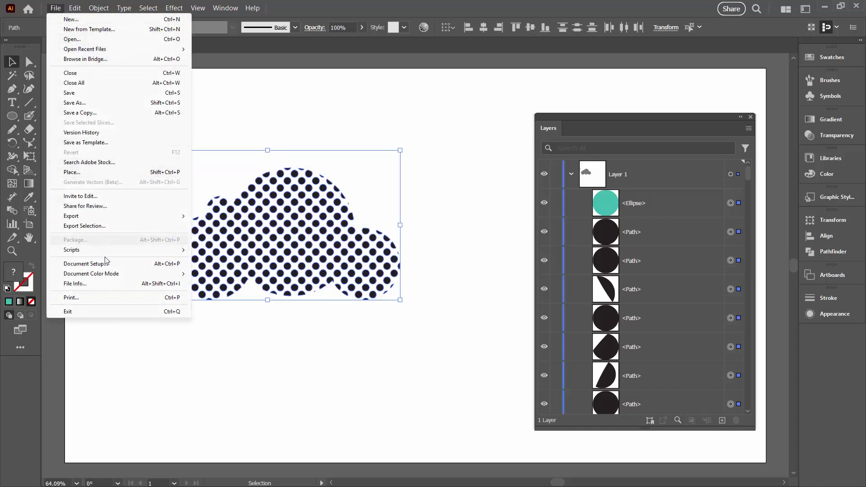
{"action": "mouse_move", "coordinate": [108, 250]}
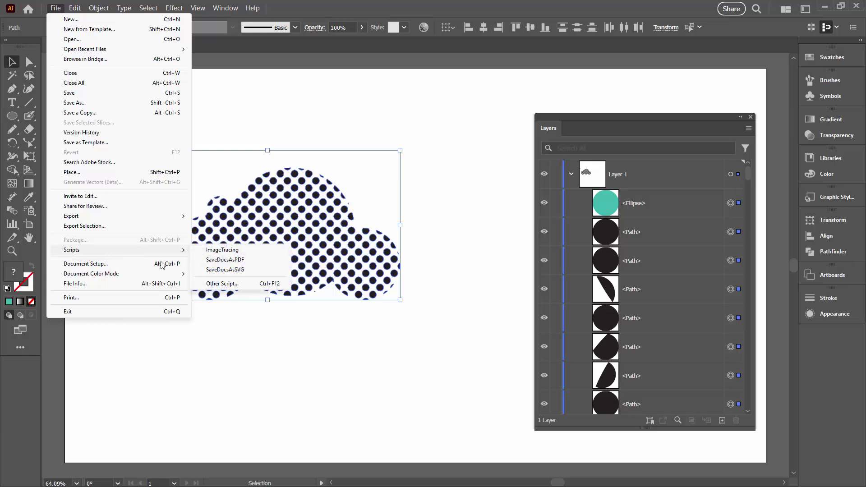
{"action": "left_click", "coordinate": [235, 287]}
{"action": "double_click", "coordinate": [190, 113]}
{"action": "scroll", "coordinate": [191, 135], "scroll_direction": "down", "scroll_amount": 2}
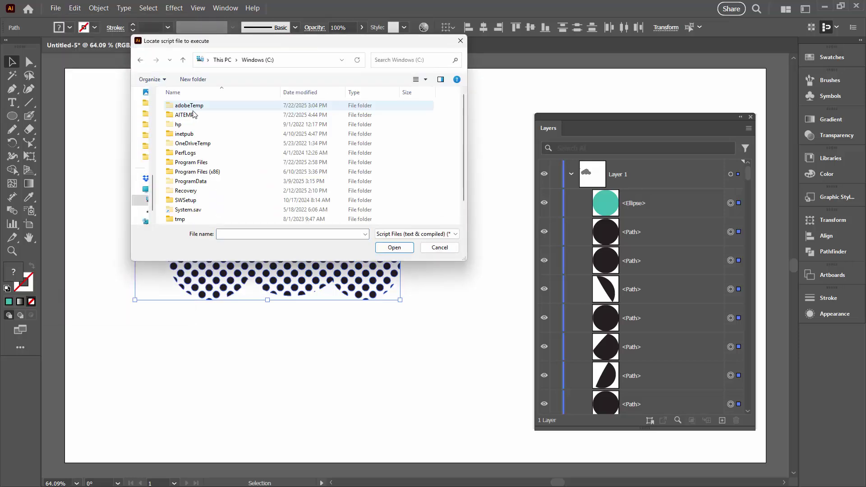
{"action": "double_click", "coordinate": [181, 210]}
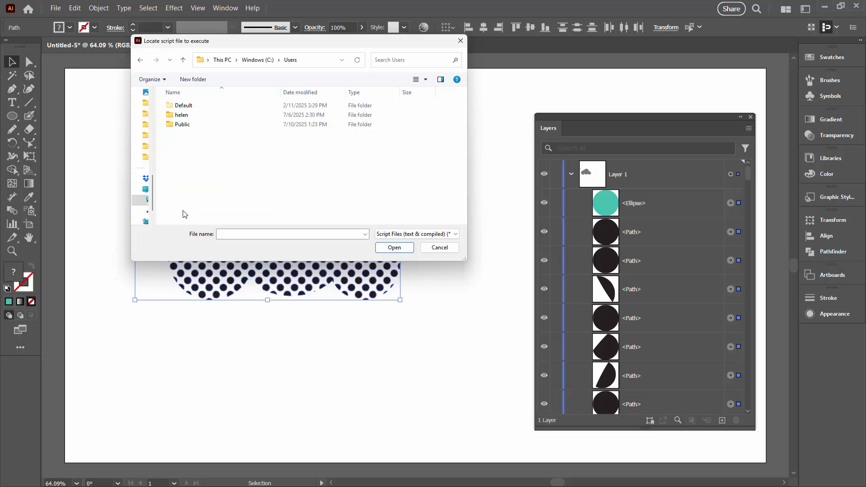
{"action": "double_click", "coordinate": [181, 115]}
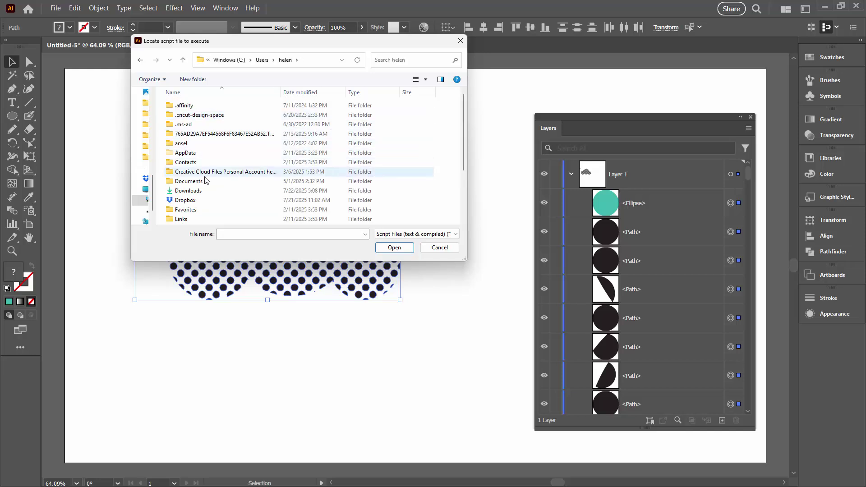
{"action": "double_click", "coordinate": [189, 190]}
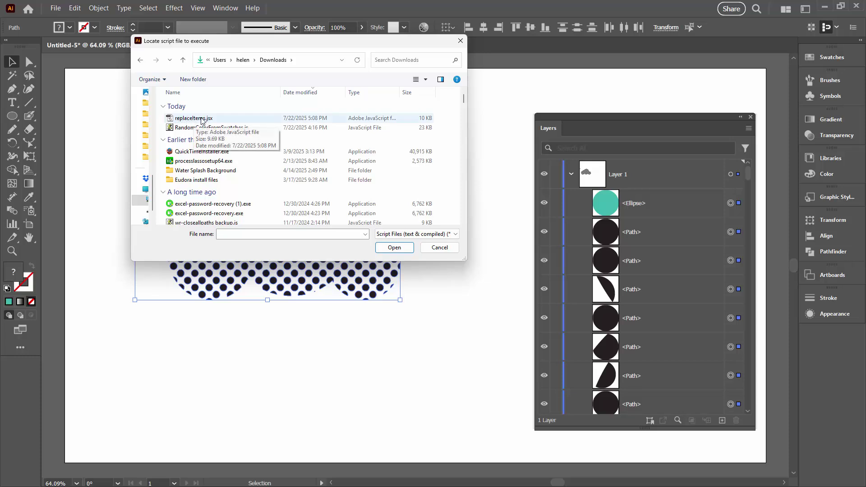
{"action": "left_click", "coordinate": [201, 119]}
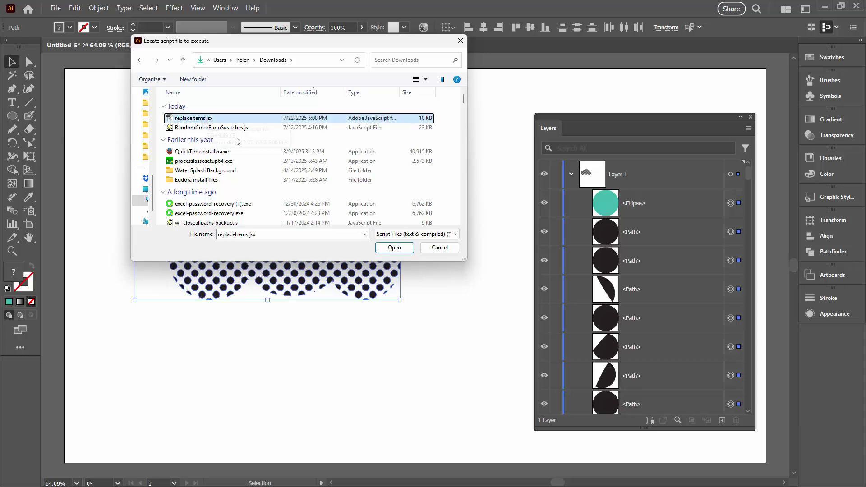
{"action": "left_click", "coordinate": [393, 248]}
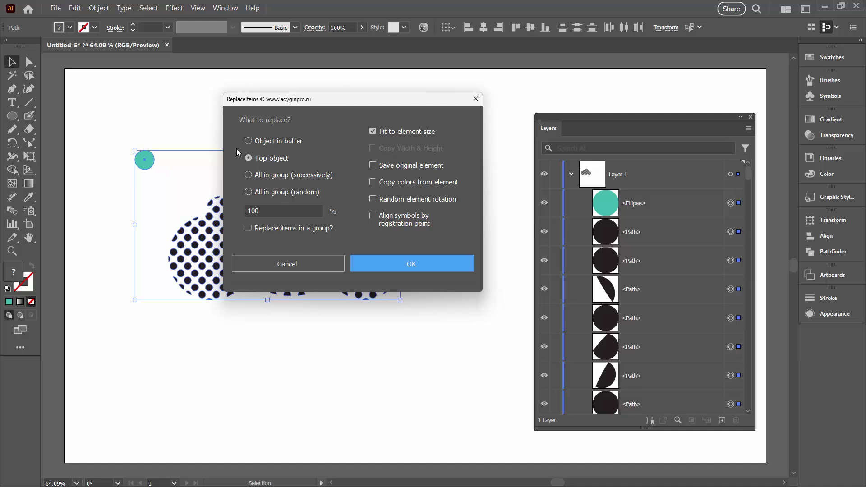
Replace the dots using Top object with Fit to element size kept on.
{"action": "left_click", "coordinate": [248, 158]}
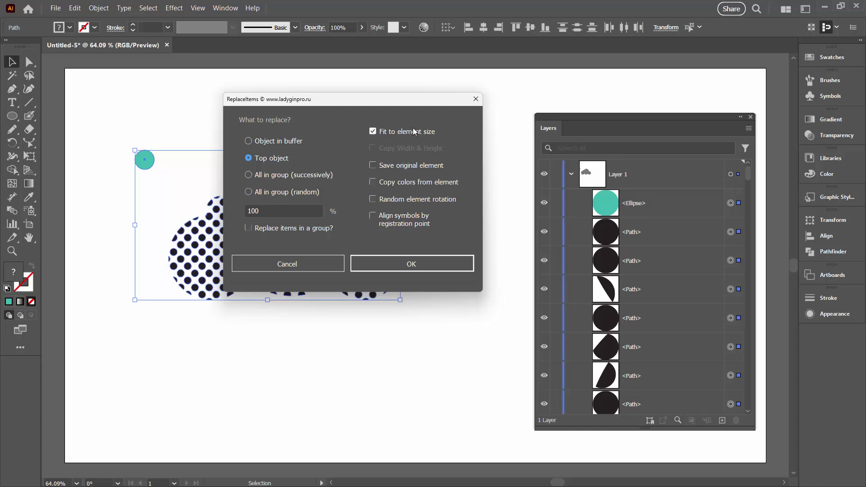
{"action": "left_click_drag", "start_coordinate": [354, 108], "coordinate": [471, 151]}
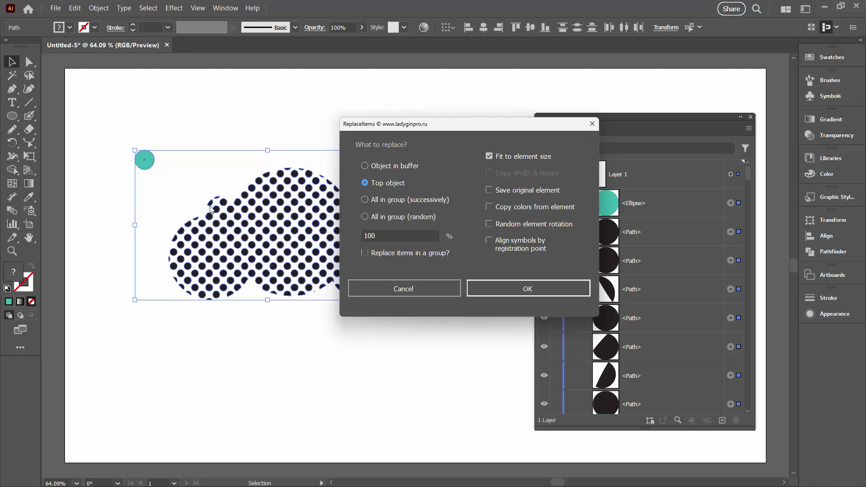
{"action": "left_click", "coordinate": [521, 291]}
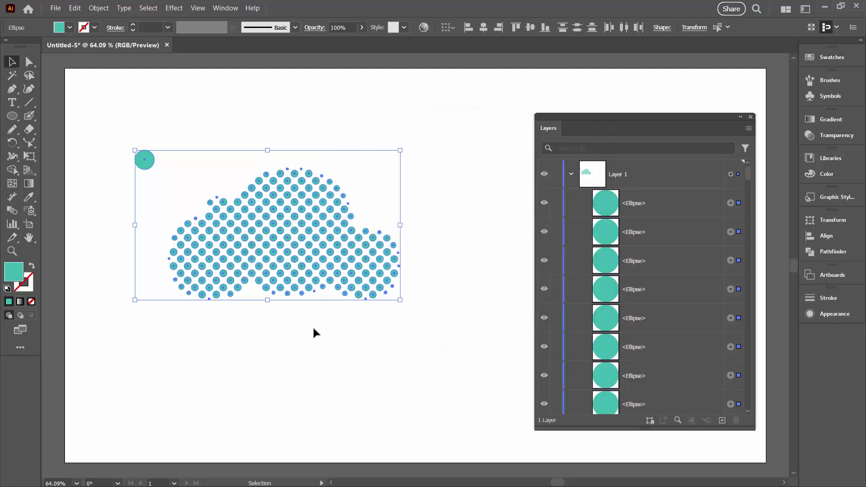
Unhide the black halftone cloud and move it to the lower middle of the page.
{"action": "left_click", "coordinate": [312, 329]}
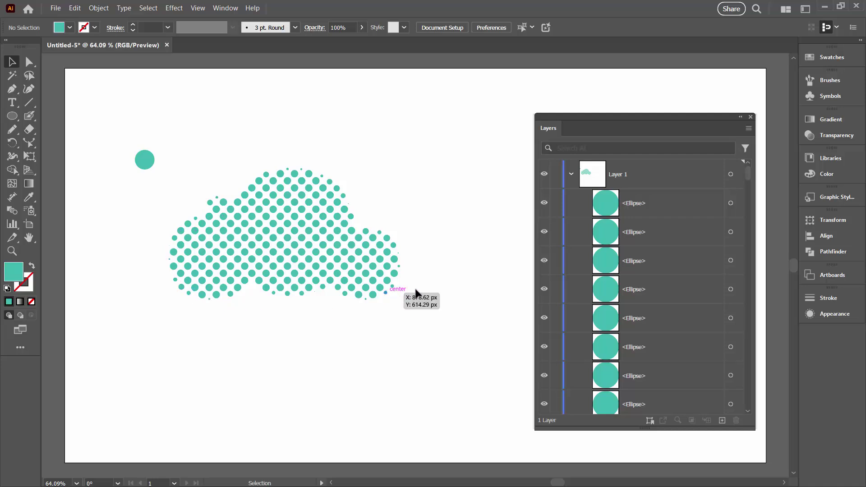
{"action": "left_click_drag", "start_coordinate": [556, 114], "coordinate": [593, 71]}
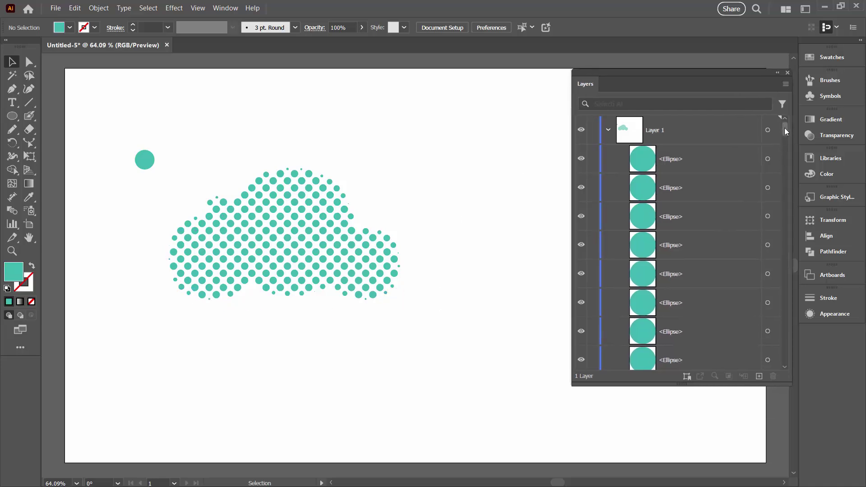
{"action": "left_click_drag", "start_coordinate": [785, 130], "coordinate": [785, 356]}
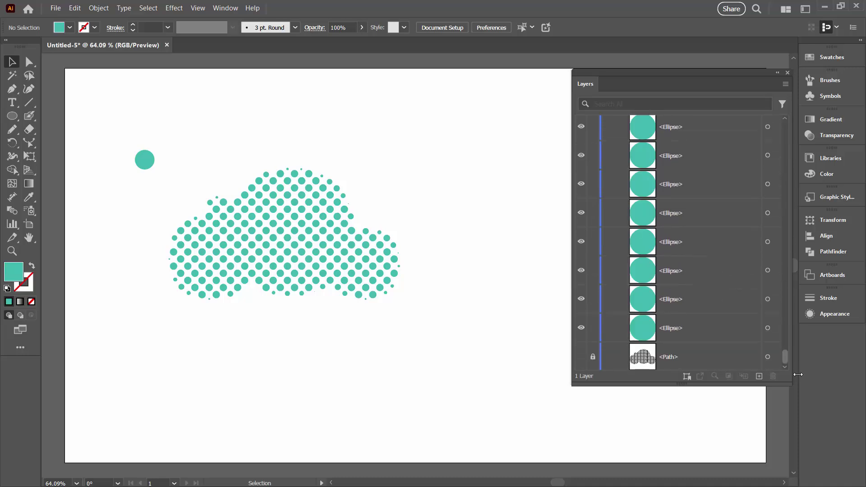
{"action": "left_click", "coordinate": [580, 357]}
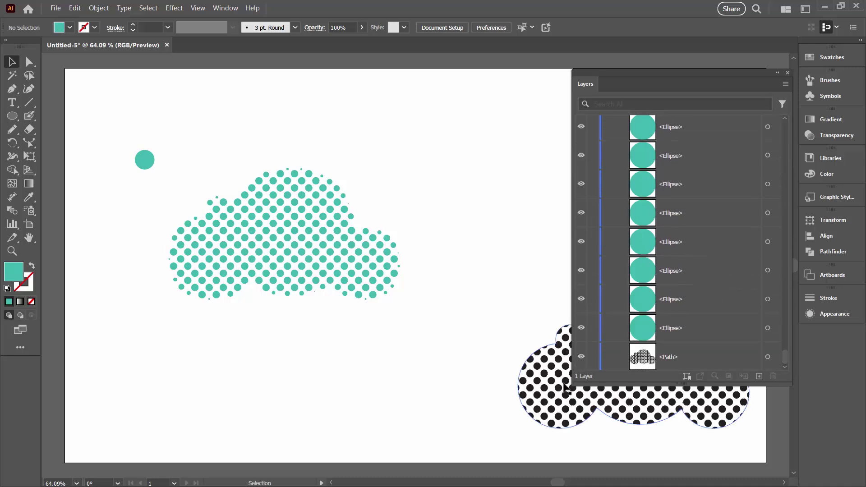
{"action": "left_click_drag", "start_coordinate": [546, 379], "coordinate": [336, 398]}
{"action": "left_click", "coordinate": [102, 263]}
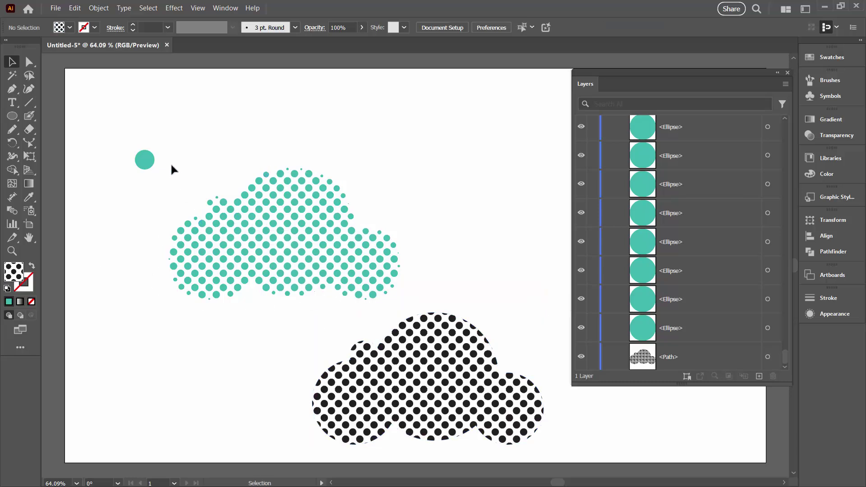
Delete the spare teal circle and move the teal dot cloud up and left.
{"action": "left_click", "coordinate": [145, 162]}
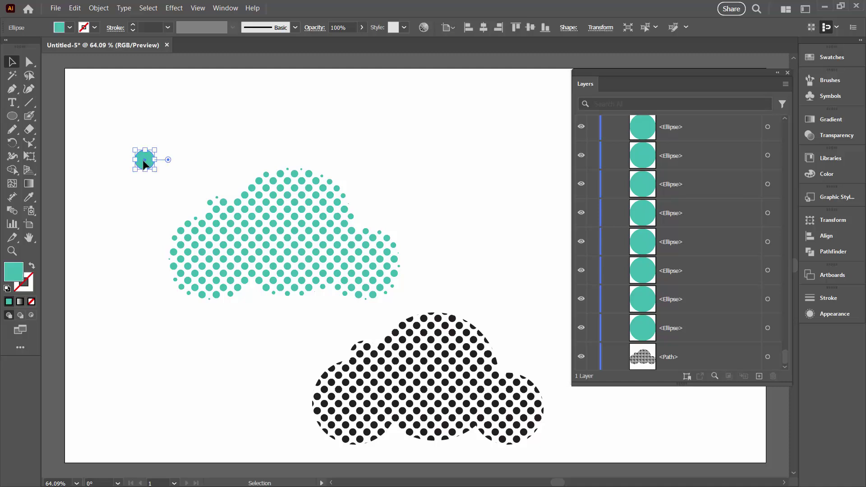
{"action": "key", "text": "Delete"}
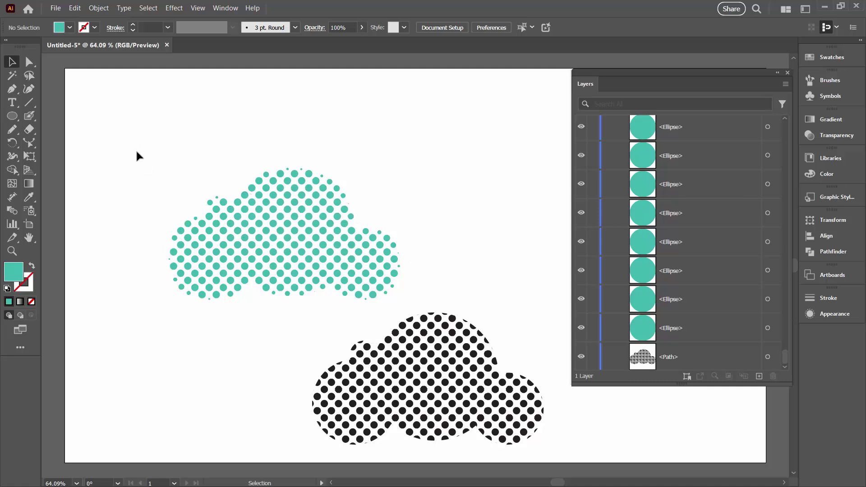
{"action": "left_click_drag", "start_coordinate": [135, 152], "coordinate": [411, 301]}
{"action": "left_click_drag", "start_coordinate": [306, 269], "coordinate": [259, 209]}
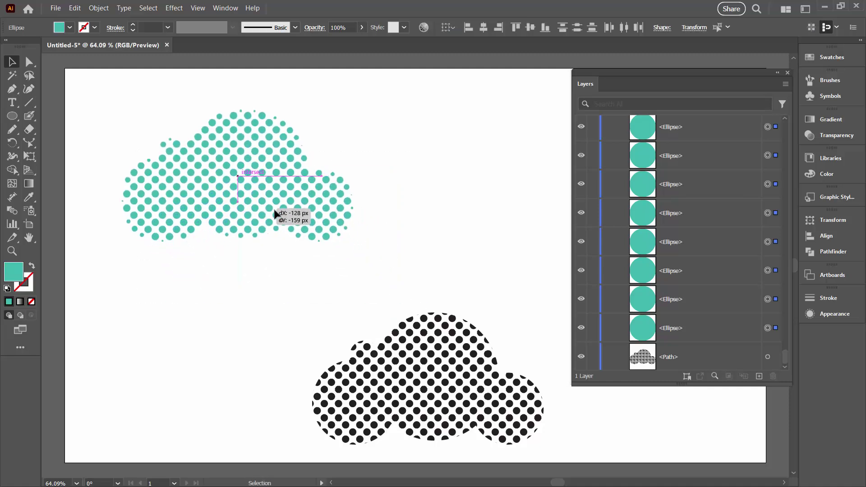
{"action": "left_click", "coordinate": [383, 238]}
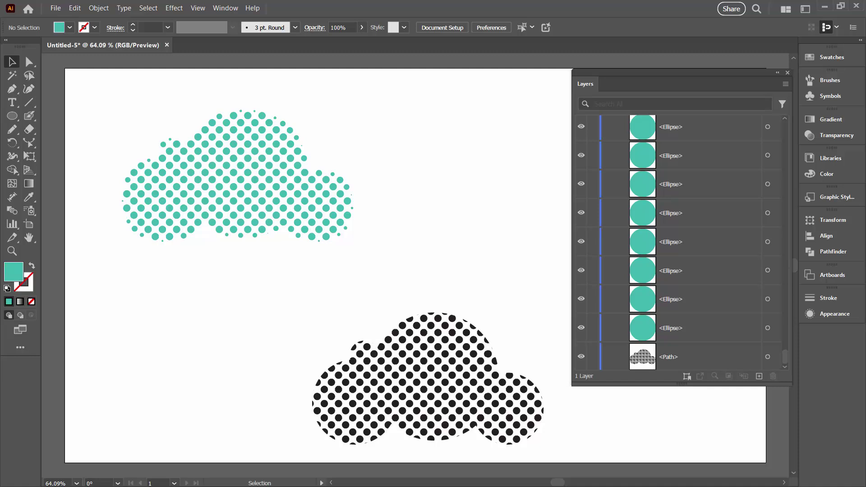
Download the Randomize Color script zip from illustratorscripts.com.
{"action": "key", "text": "alt+Tab"}
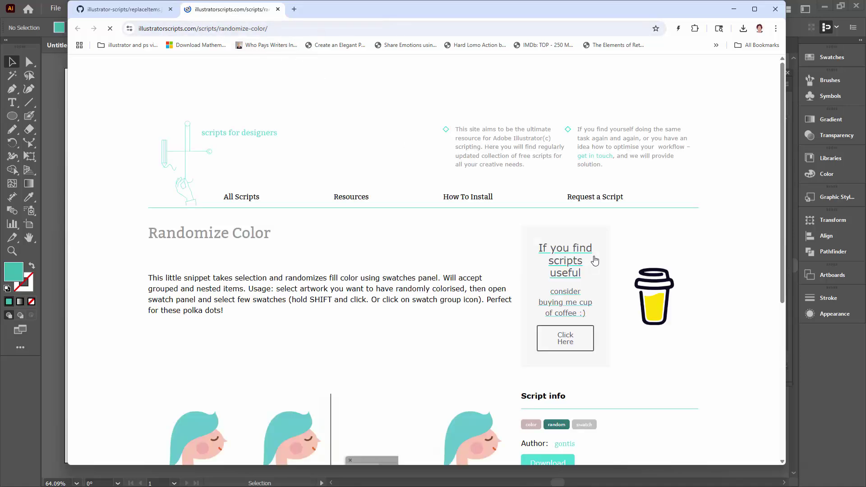
{"action": "scroll", "coordinate": [276, 253], "scroll_direction": "down", "scroll_amount": 6}
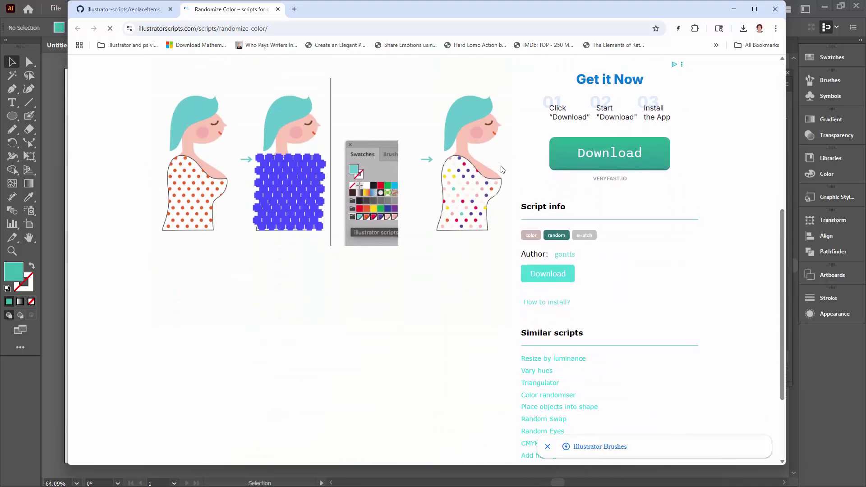
{"action": "left_click", "coordinate": [547, 276]}
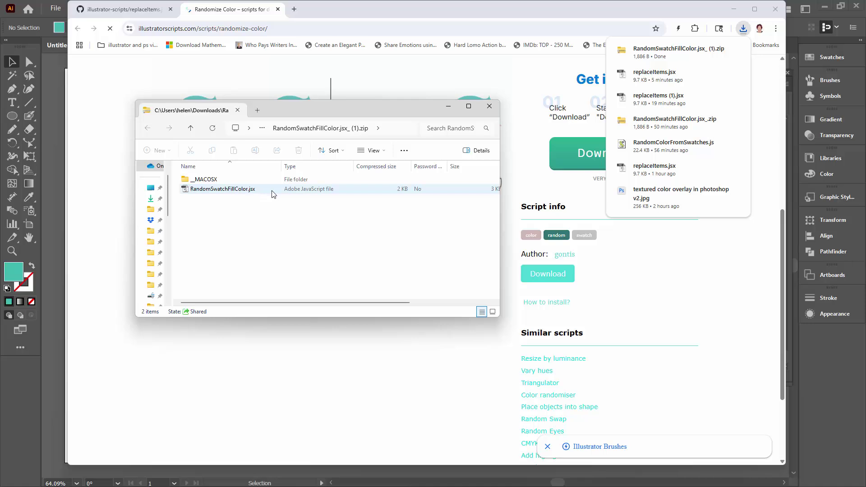
Extract all files from the RandomSwatchFillColor.jsx zip.
{"action": "left_click", "coordinate": [290, 188]}
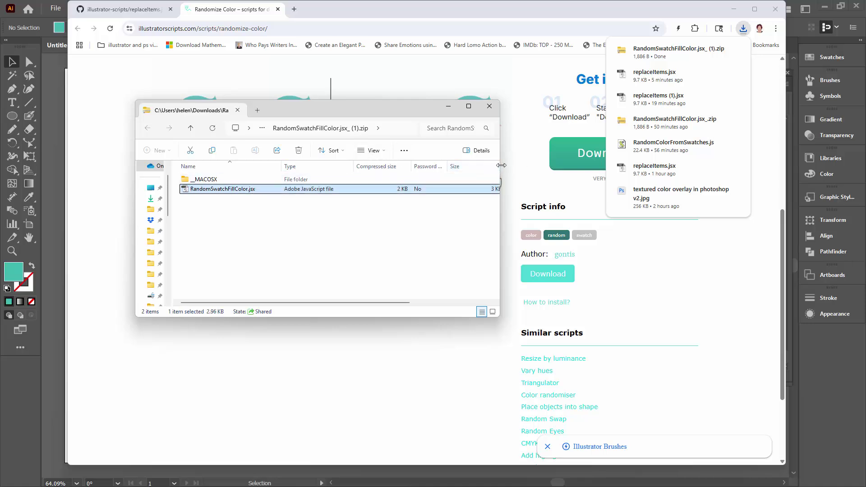
{"action": "left_click_drag", "start_coordinate": [501, 166], "coordinate": [573, 165]}
{"action": "left_click", "coordinate": [415, 151]}
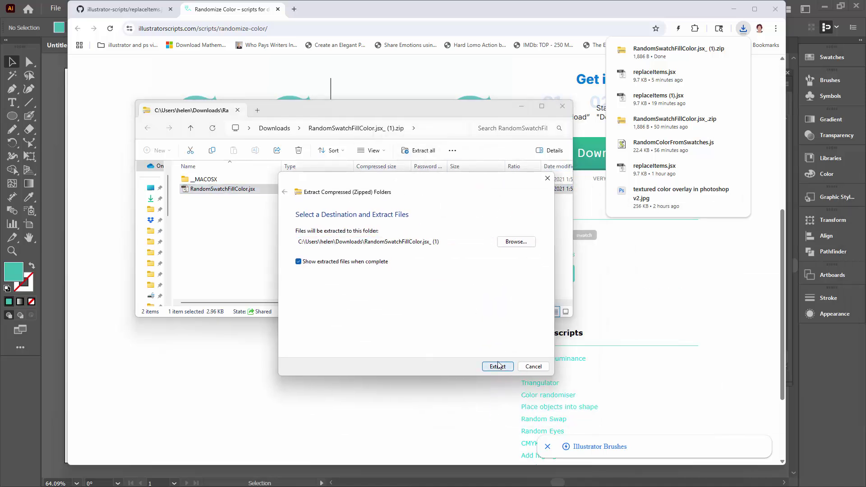
{"action": "left_click", "coordinate": [441, 310]}
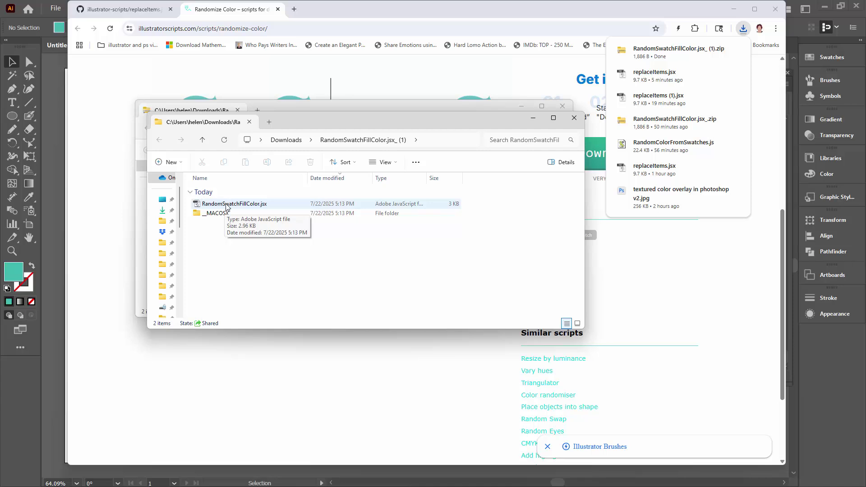
Copy the extracted RandomSwatchFillColor.jsx and paste it into the Downloads folder.
{"action": "left_click", "coordinate": [227, 205]}
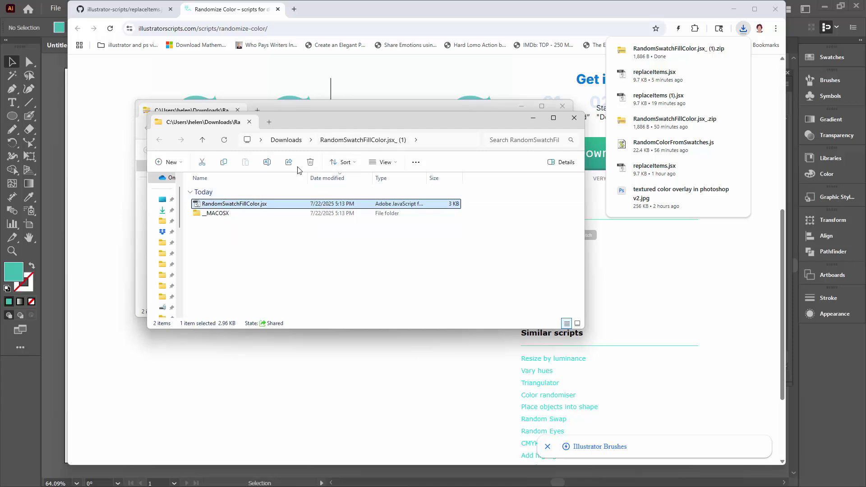
{"action": "right_click", "coordinate": [237, 207]}
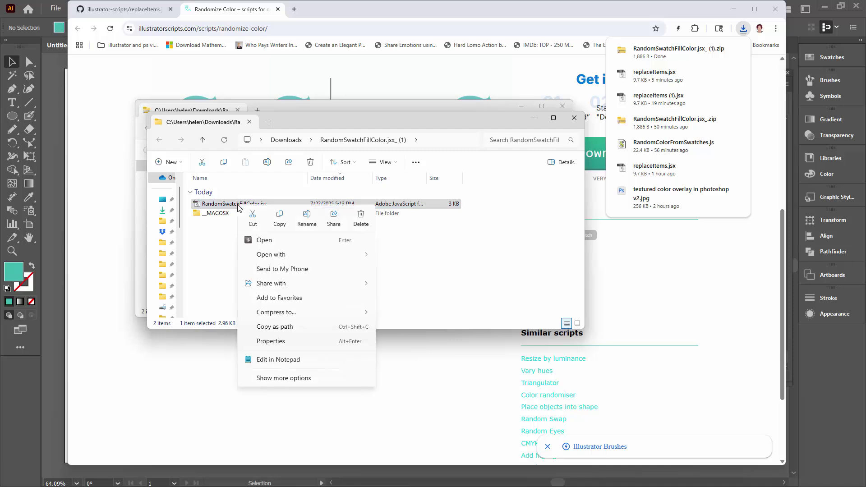
{"action": "left_click", "coordinate": [279, 216]}
{"action": "left_click", "coordinate": [286, 140]}
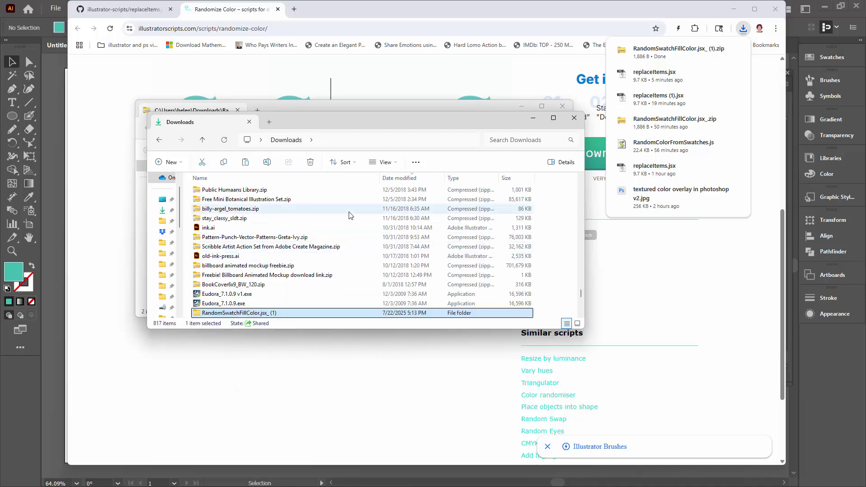
{"action": "right_click", "coordinate": [348, 215]}
{"action": "left_click", "coordinate": [381, 224]}
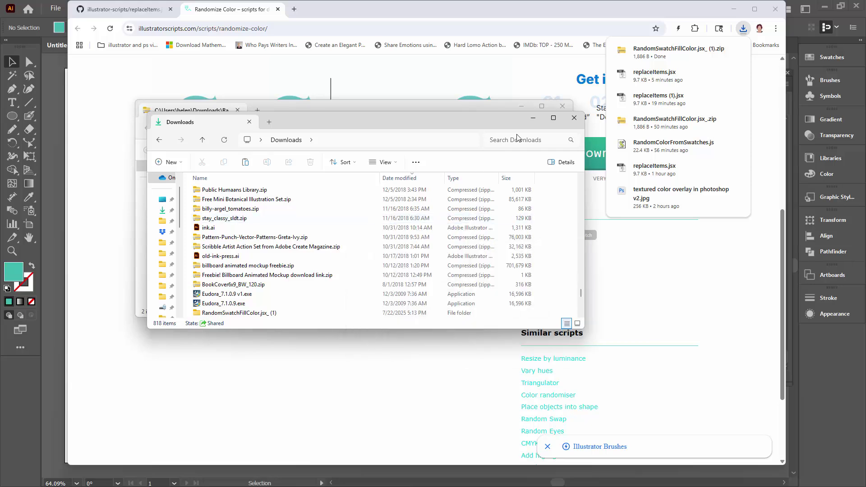
Close both Explorer windows and minimise Chrome to return to Illustrator.
{"action": "left_click", "coordinate": [574, 120]}
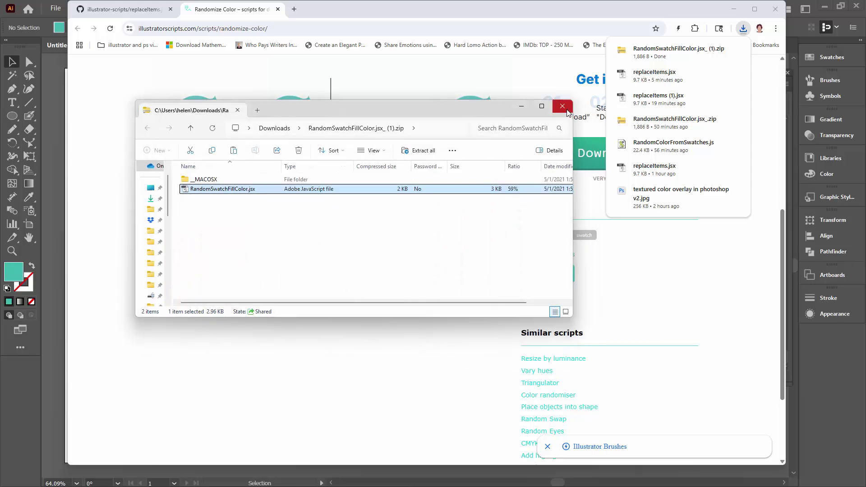
{"action": "left_click", "coordinate": [567, 112]}
{"action": "left_click", "coordinate": [733, 9]}
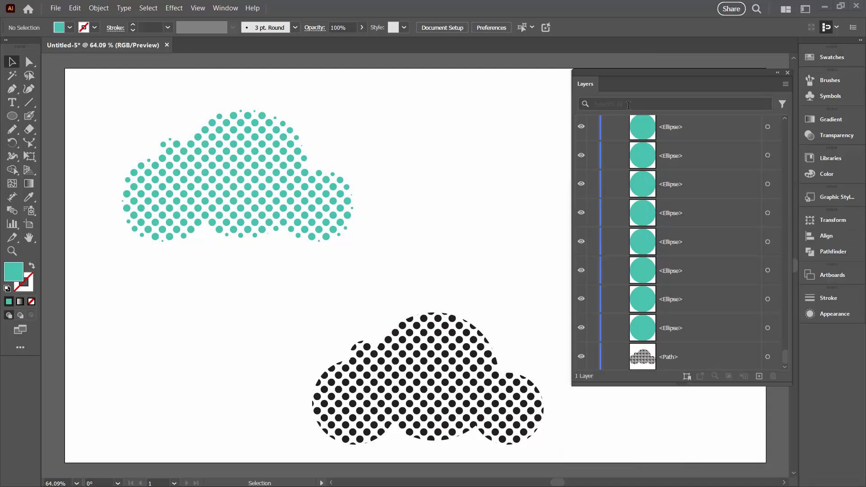
Show the document's Swatches panel and move the Layers panel out of the way.
{"action": "left_click_drag", "start_coordinate": [733, 91], "coordinate": [628, 164]}
{"action": "left_click", "coordinate": [829, 56]}
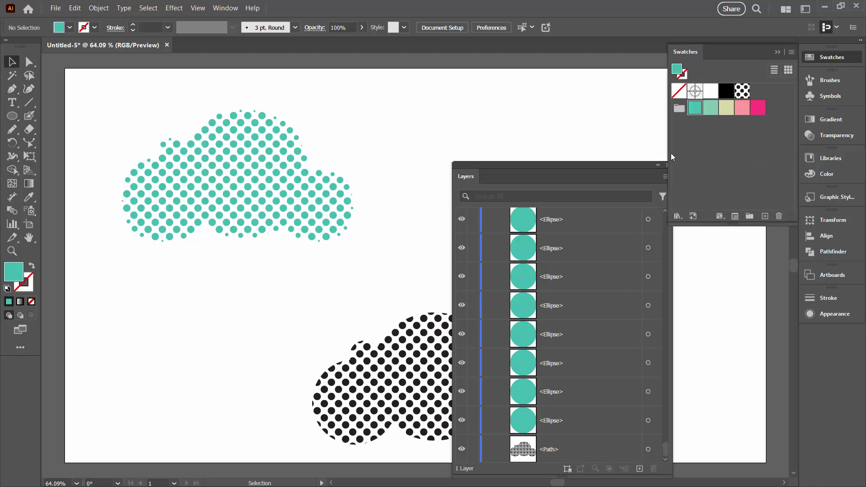
{"action": "left_click_drag", "start_coordinate": [599, 168], "coordinate": [531, 134]}
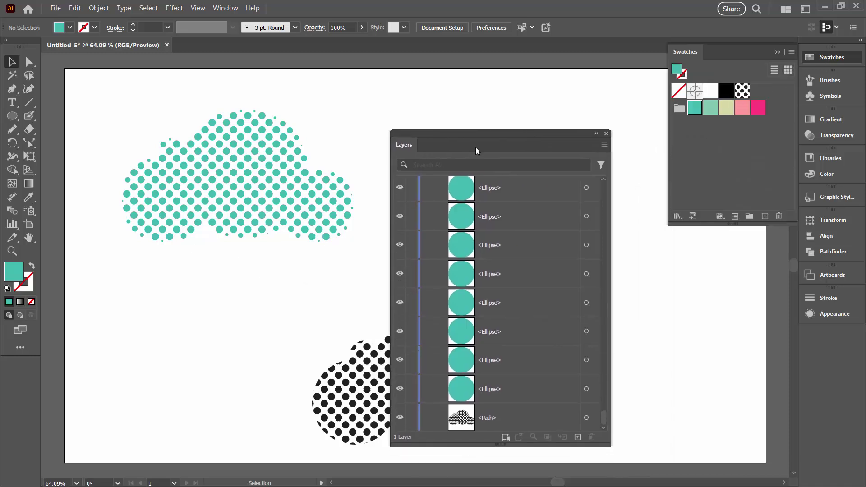
{"action": "left_click_drag", "start_coordinate": [471, 131], "coordinate": [485, 88]}
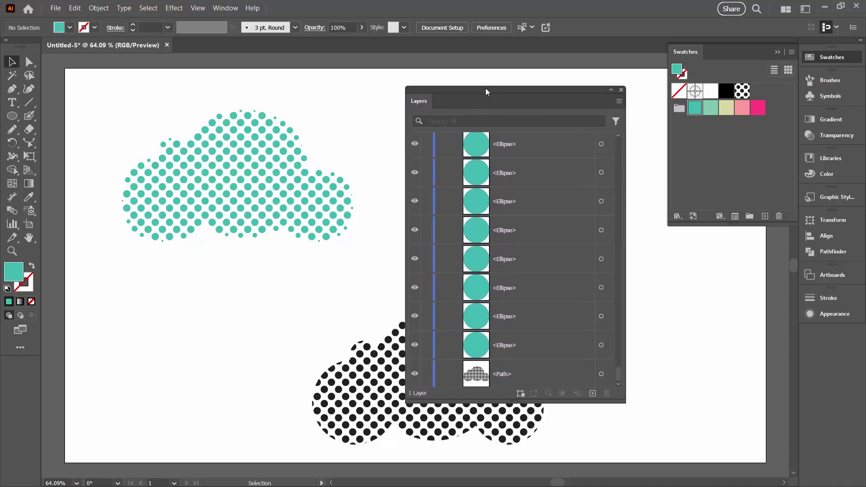
Add the Water 2 group from the Nature > Beach swatch library, then close the library.
{"action": "left_click", "coordinate": [677, 216]}
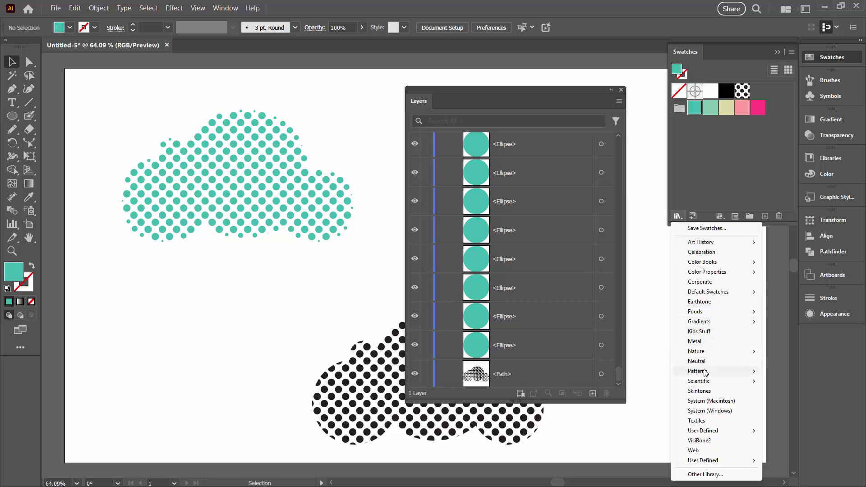
{"action": "mouse_move", "coordinate": [704, 353]}
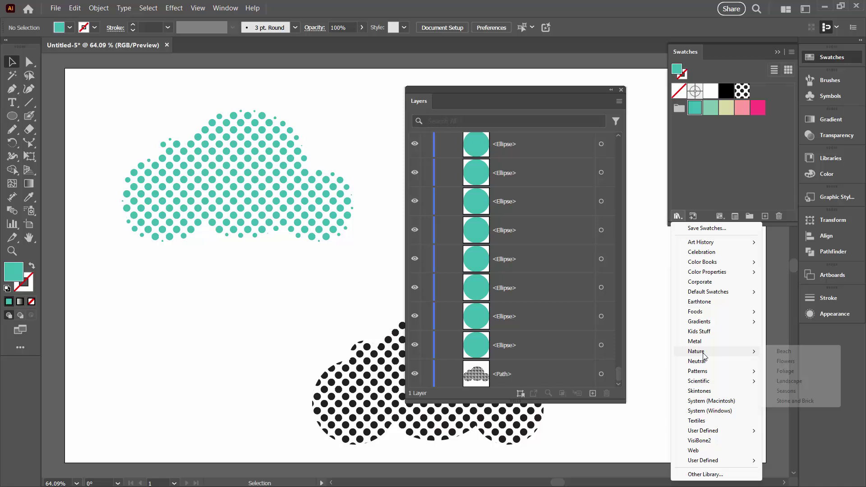
{"action": "left_click", "coordinate": [783, 351]}
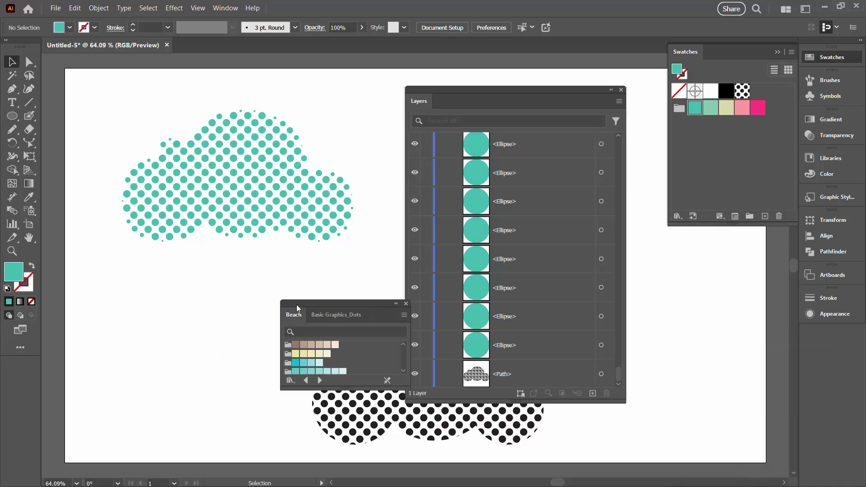
{"action": "left_click_drag", "start_coordinate": [295, 304], "coordinate": [227, 277]}
{"action": "left_click_drag", "start_coordinate": [336, 358], "coordinate": [403, 422]}
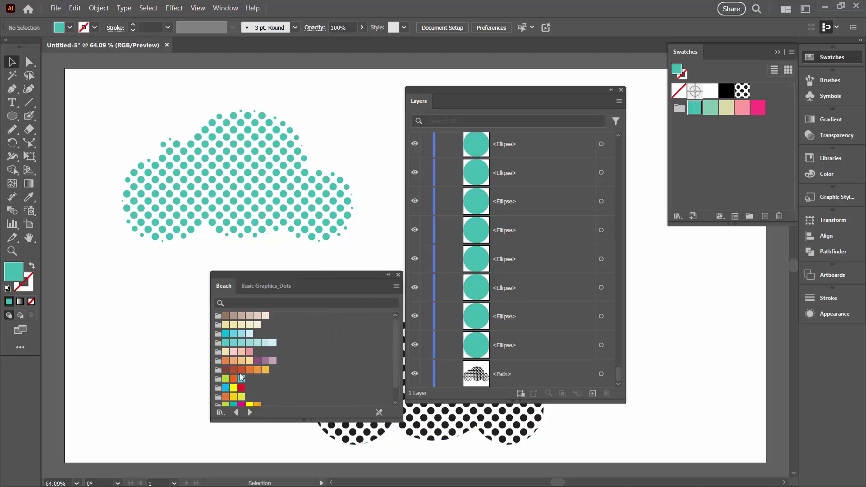
{"action": "left_click", "coordinate": [217, 347]}
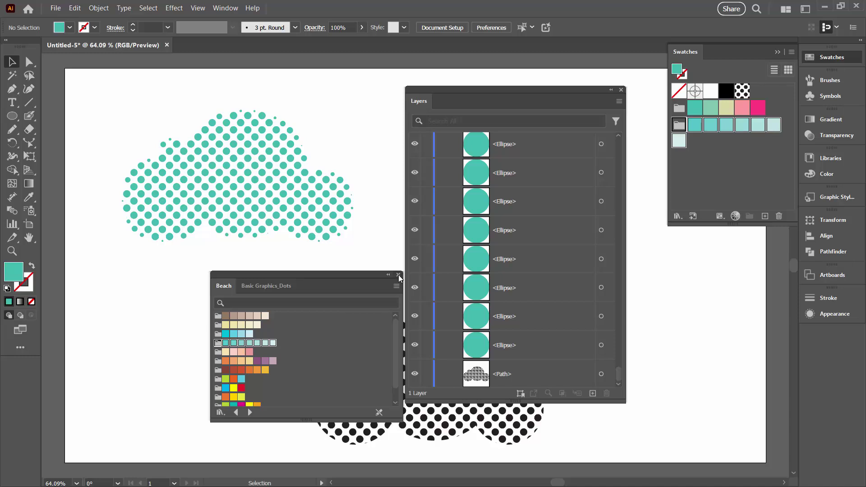
{"action": "left_click", "coordinate": [399, 275]}
{"action": "left_click_drag", "start_coordinate": [452, 89], "coordinate": [483, 132]}
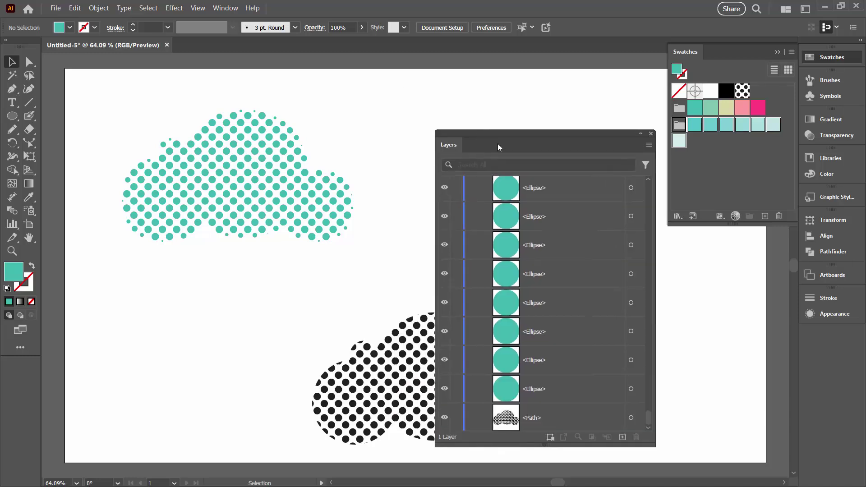
{"action": "left_click_drag", "start_coordinate": [648, 418], "coordinate": [628, 180]}
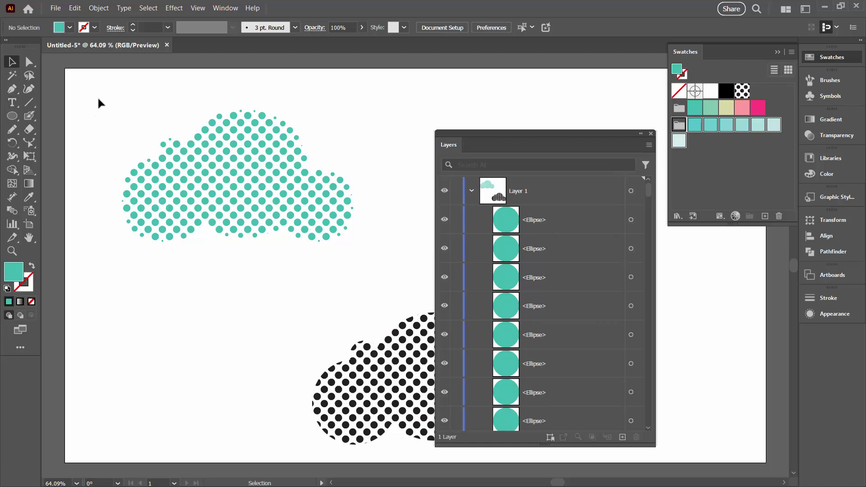
Select all the teal dots and run RandomSwatchFillColor.jsx using the Water 2 swatch group.
{"action": "left_click_drag", "start_coordinate": [100, 89], "coordinate": [370, 265]}
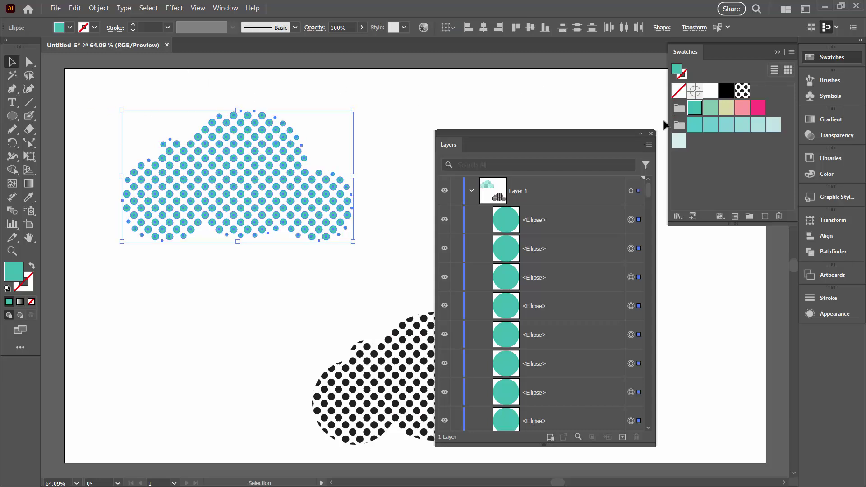
{"action": "left_click", "coordinate": [677, 128]}
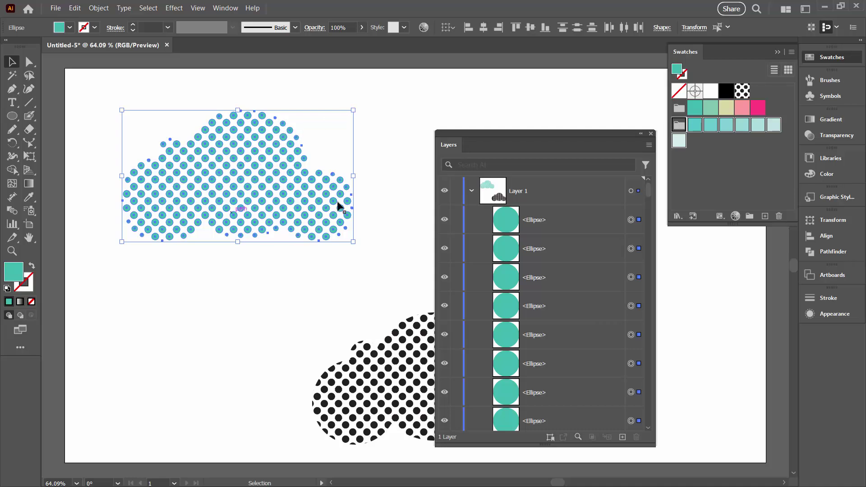
{"action": "left_click", "coordinate": [55, 8]}
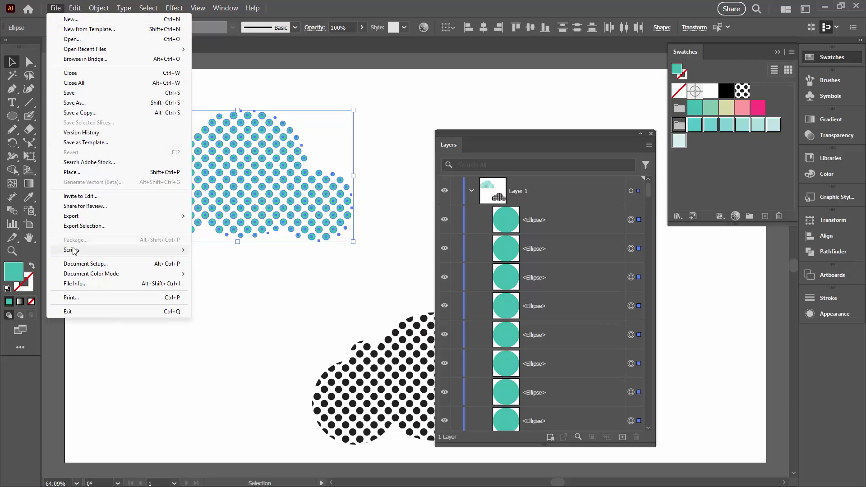
{"action": "mouse_move", "coordinate": [71, 249]}
{"action": "left_click", "coordinate": [219, 287]}
{"action": "double_click", "coordinate": [189, 168]}
{"action": "double_click", "coordinate": [179, 214]}
{"action": "double_click", "coordinate": [182, 115]}
{"action": "double_click", "coordinate": [181, 202]}
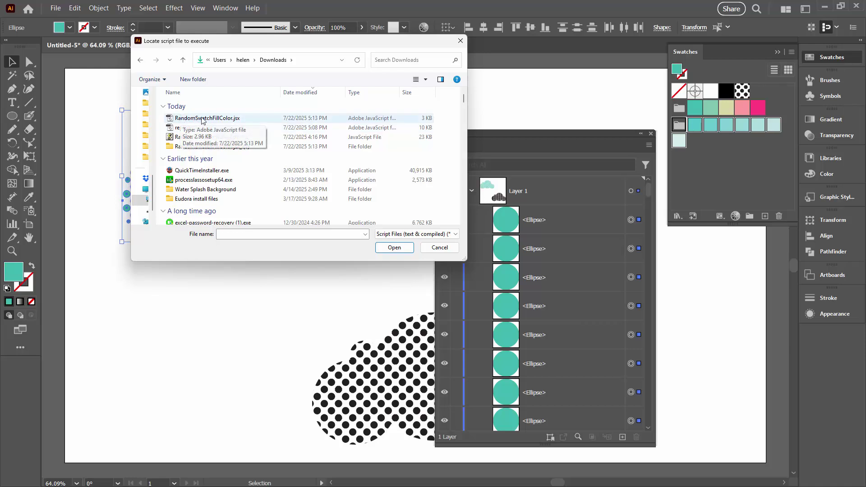
{"action": "left_click", "coordinate": [202, 119]}
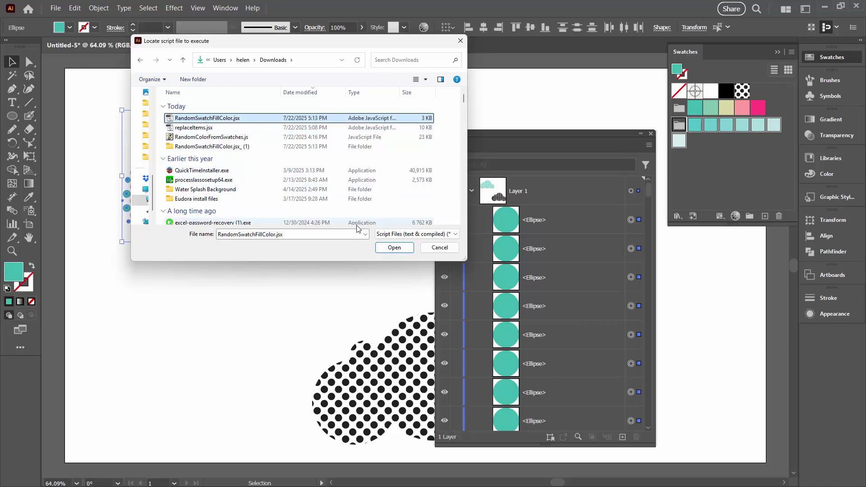
{"action": "left_click", "coordinate": [390, 249]}
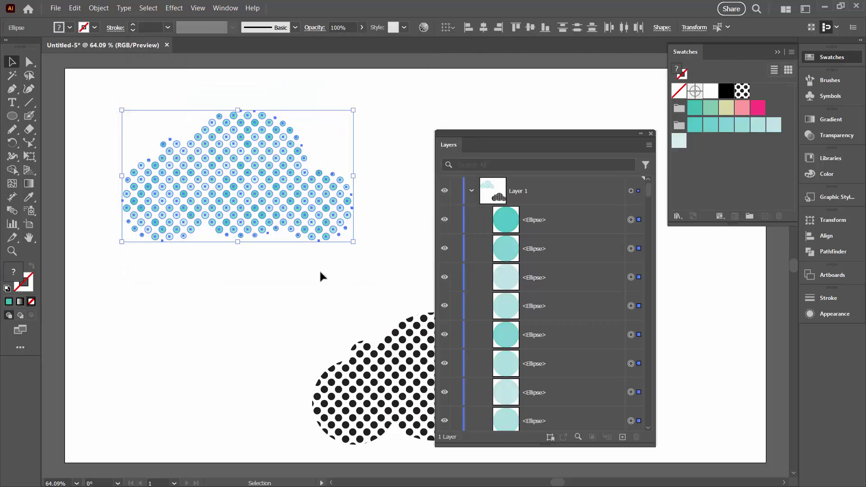
Deselect the recoloured dots and dock the Layers panel out of the way.
{"action": "left_click", "coordinate": [218, 264]}
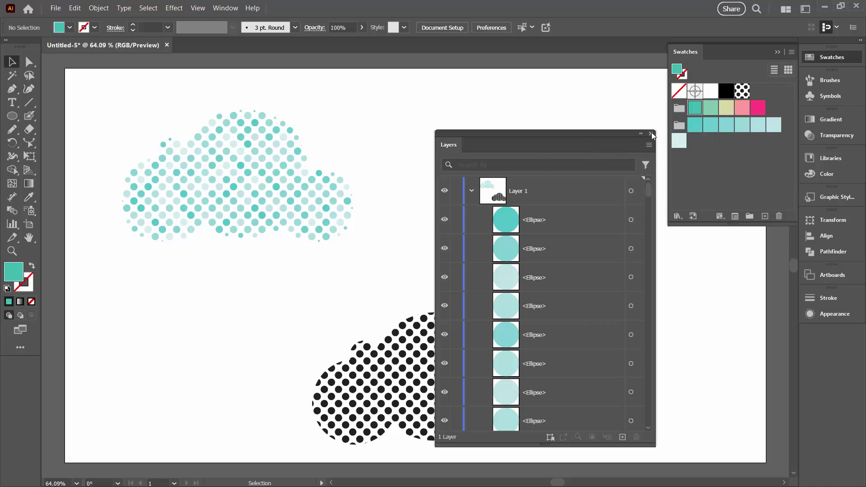
{"action": "left_click_drag", "start_coordinate": [531, 136], "coordinate": [671, 127]}
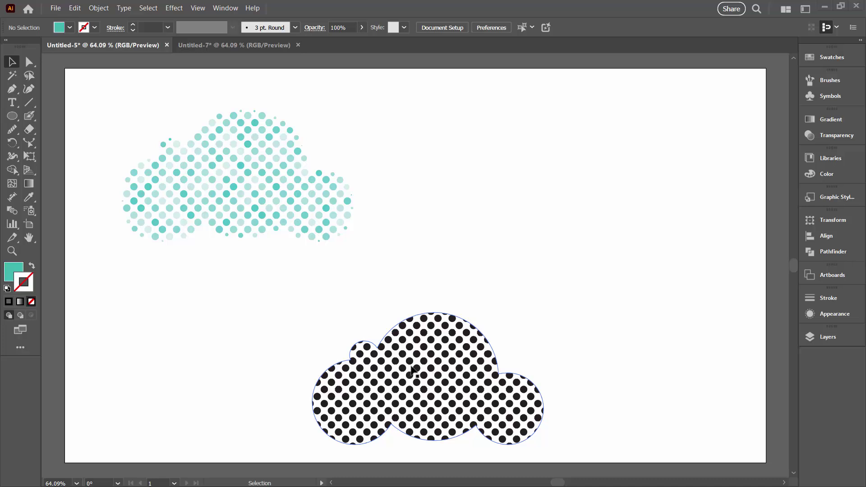
In Untitled-7, reposition the black cloud and drag a copy of it to the right.
{"action": "left_click", "coordinate": [242, 44]}
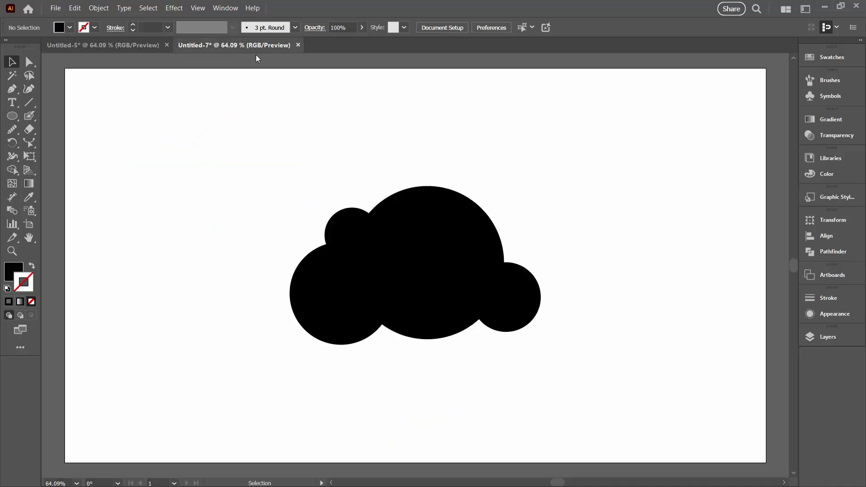
{"action": "left_click_drag", "start_coordinate": [449, 246], "coordinate": [417, 228]}
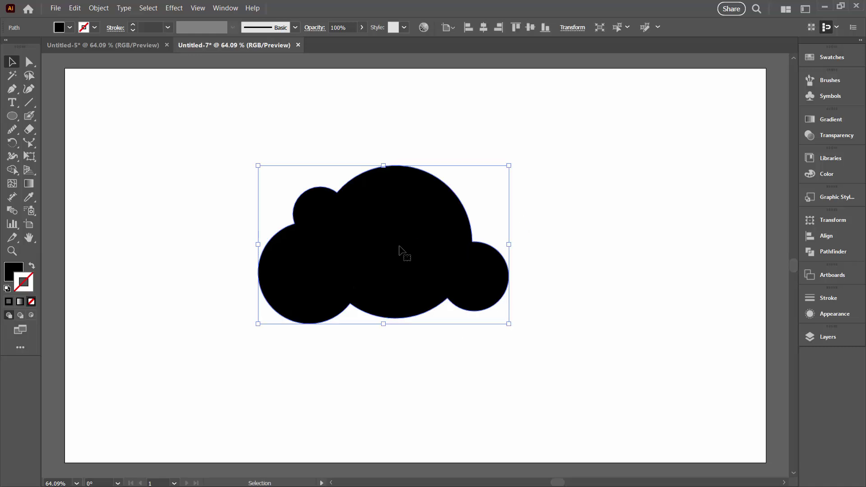
{"action": "left_click_drag", "start_coordinate": [415, 257], "coordinate": [665, 251]}
{"action": "left_click", "coordinate": [814, 337]}
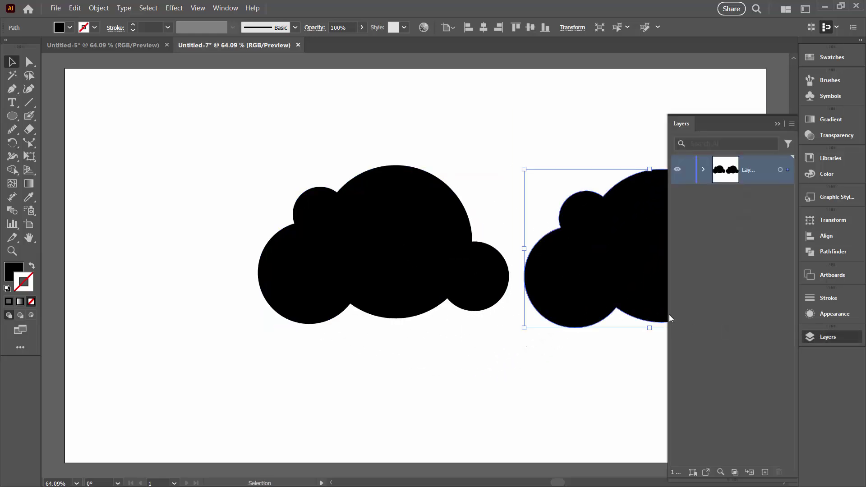
Lock and hide the original cloud in Layers, then centre the copy on the canvas.
{"action": "left_click", "coordinate": [702, 170]}
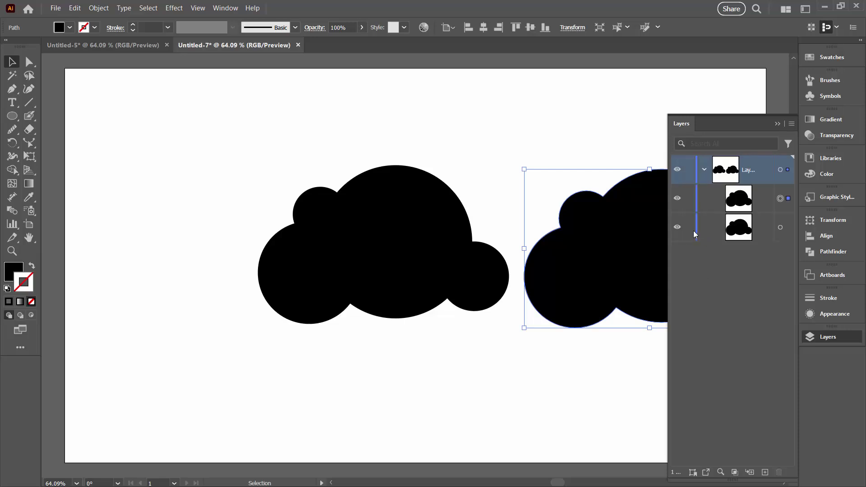
{"action": "left_click", "coordinate": [688, 227]}
{"action": "left_click", "coordinate": [676, 226]}
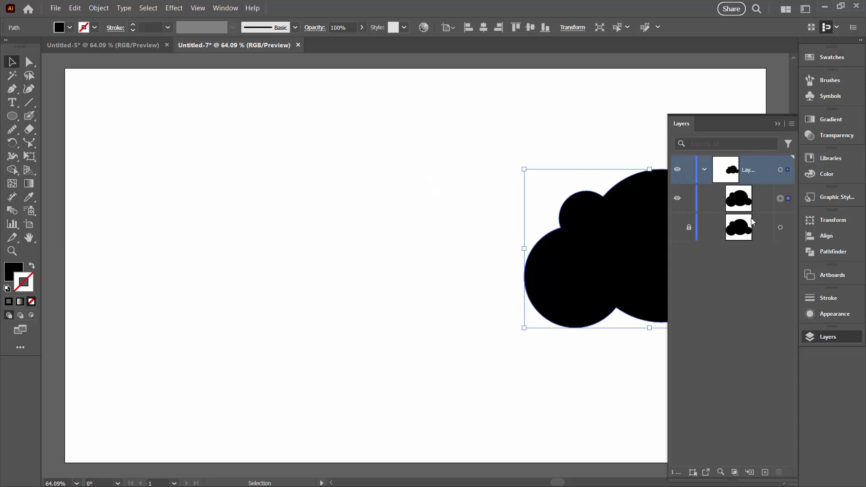
{"action": "left_click_drag", "start_coordinate": [645, 255], "coordinate": [388, 255]}
{"action": "left_click", "coordinate": [777, 124]}
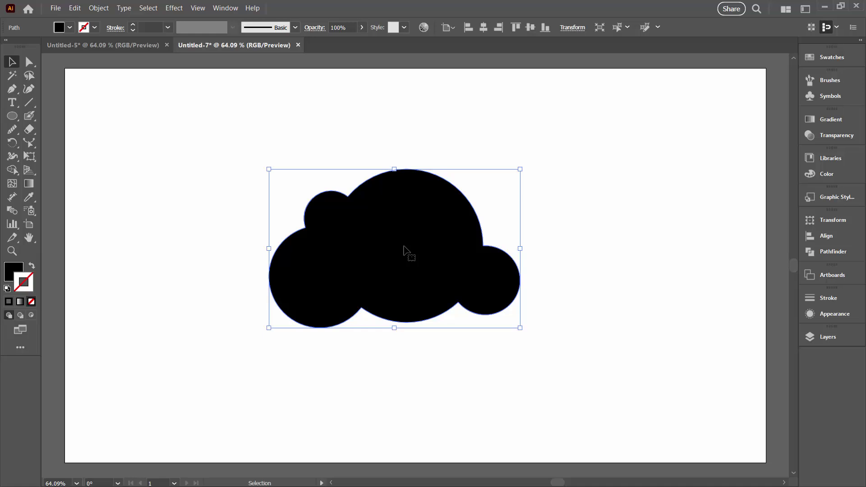
Fill the cloud with a reversed radial gradient, black at the centre fading to white.
{"action": "left_click", "coordinate": [14, 270]}
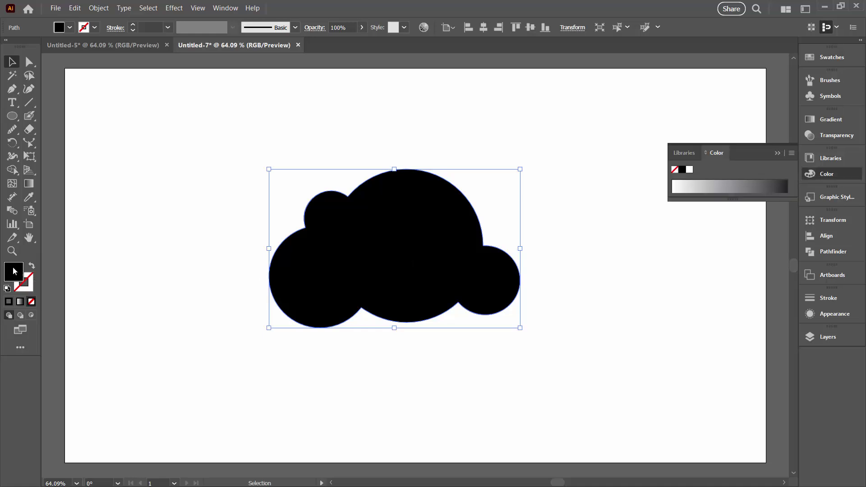
{"action": "left_click", "coordinate": [831, 120]}
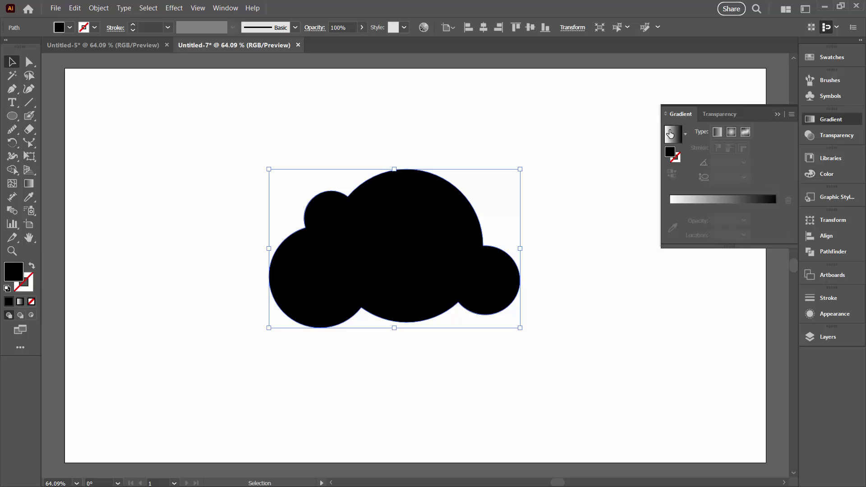
{"action": "left_click", "coordinate": [731, 132]}
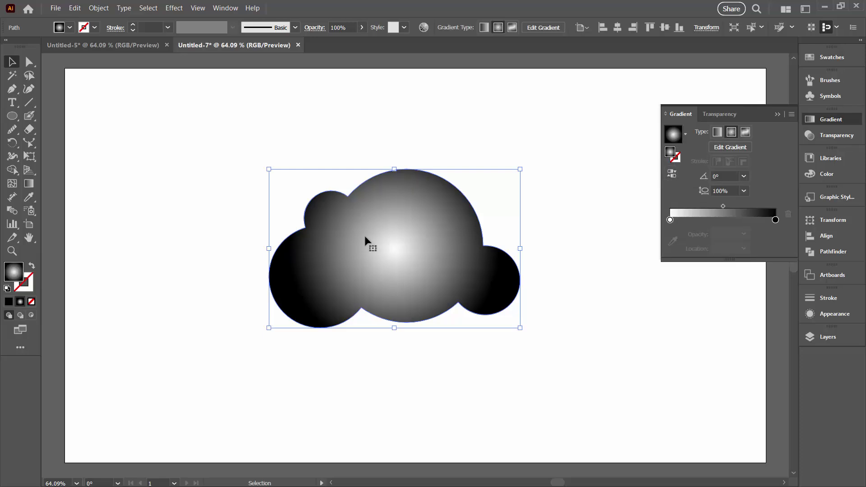
{"action": "left_click", "coordinate": [669, 176]}
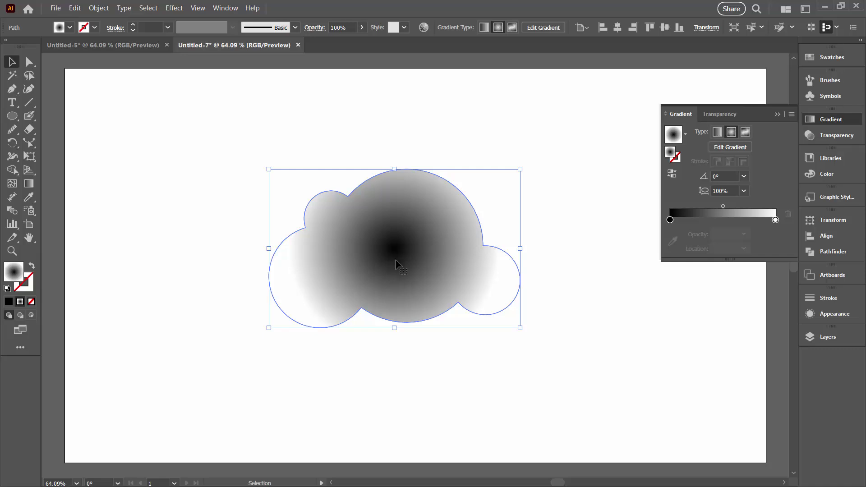
Switch the central gradient stop to Grayscale and lighten it to about 80% K.
{"action": "double_click", "coordinate": [670, 220]}
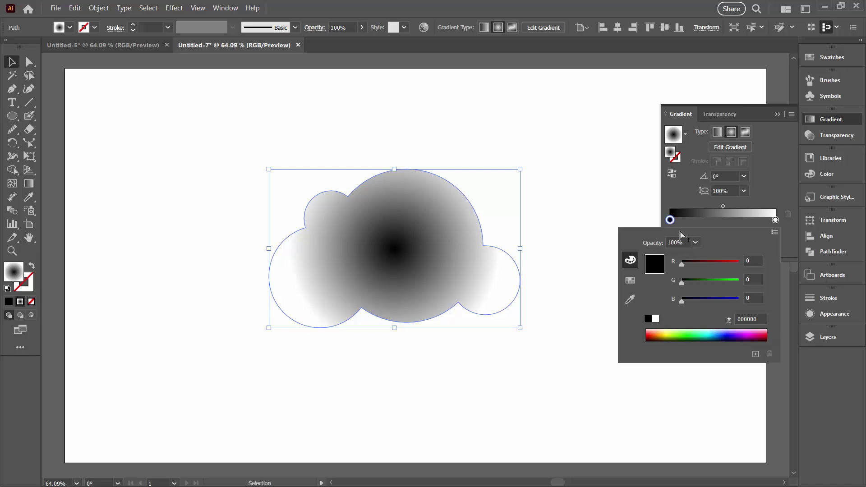
{"action": "left_click", "coordinate": [774, 233]}
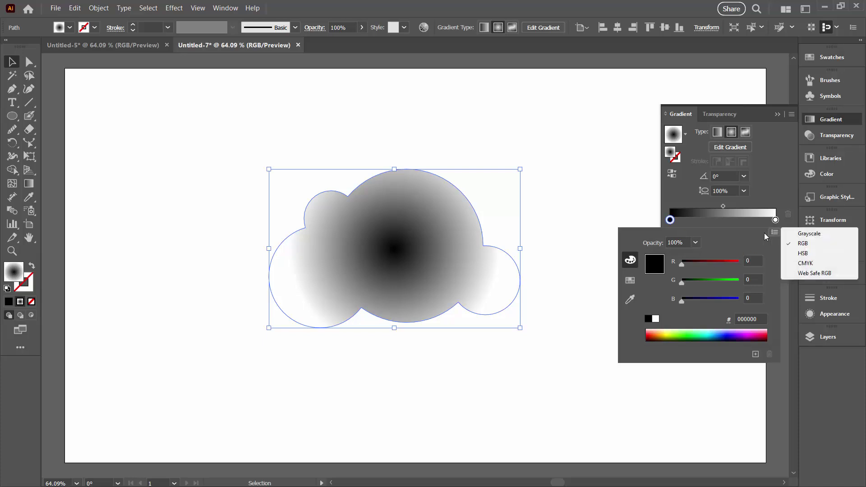
{"action": "left_click", "coordinate": [795, 234]}
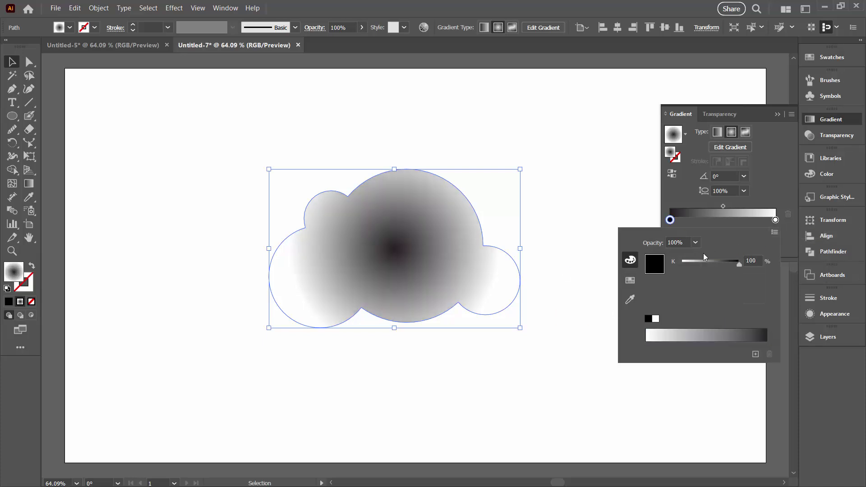
{"action": "left_click_drag", "start_coordinate": [739, 264], "coordinate": [728, 264]}
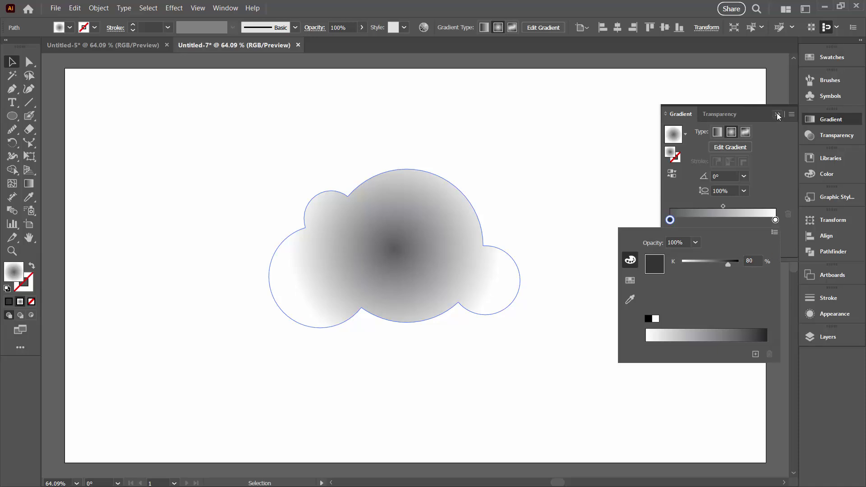
{"action": "left_click", "coordinate": [762, 121]}
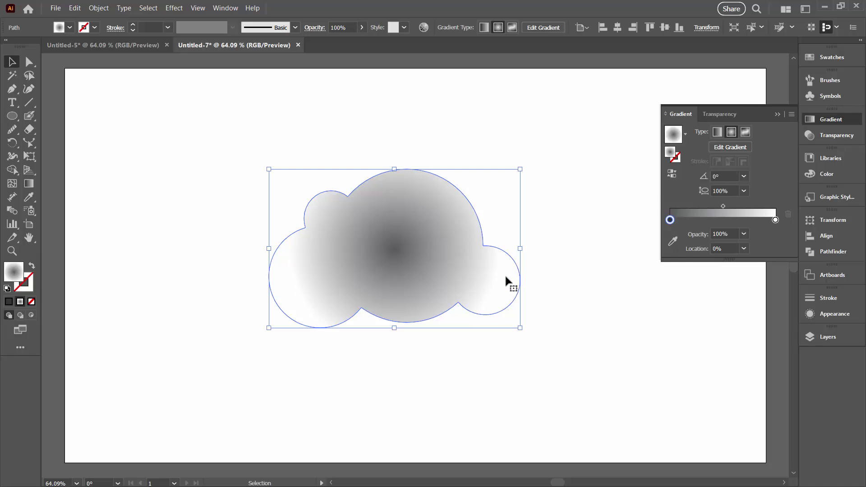
Drag the radial gradient's end handle outward, then reselect the cloud with the Selection tool.
{"action": "left_click", "coordinate": [28, 184]}
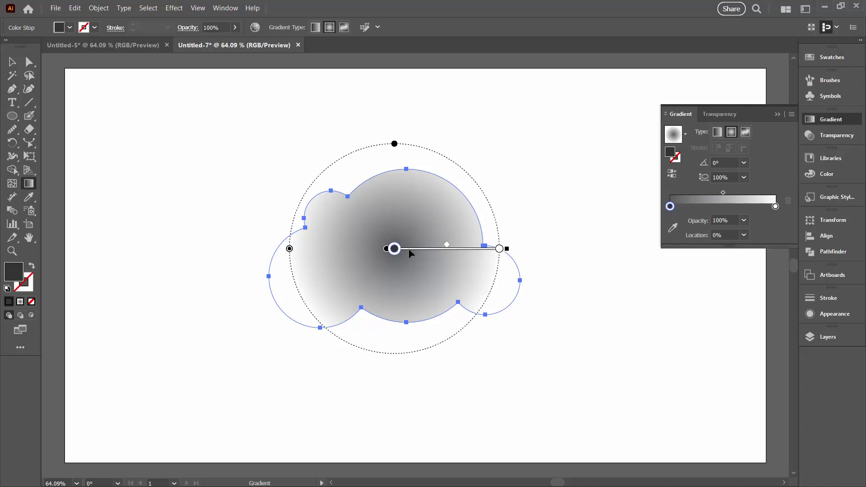
{"action": "left_click_drag", "start_coordinate": [505, 249], "coordinate": [536, 256]}
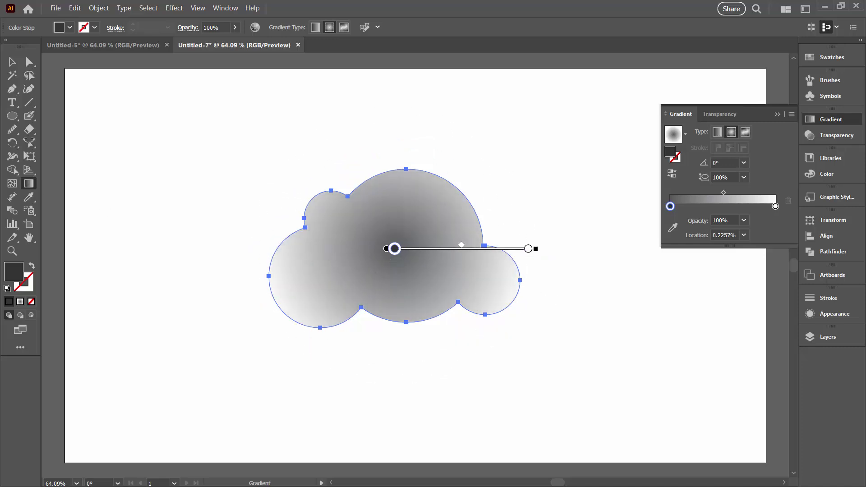
{"action": "left_click", "coordinate": [11, 62]}
{"action": "left_click", "coordinate": [216, 179]}
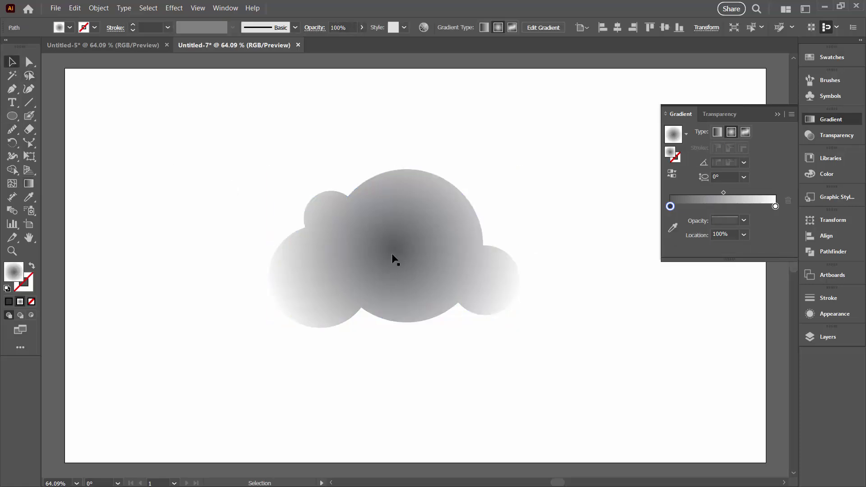
{"action": "left_click", "coordinate": [405, 269]}
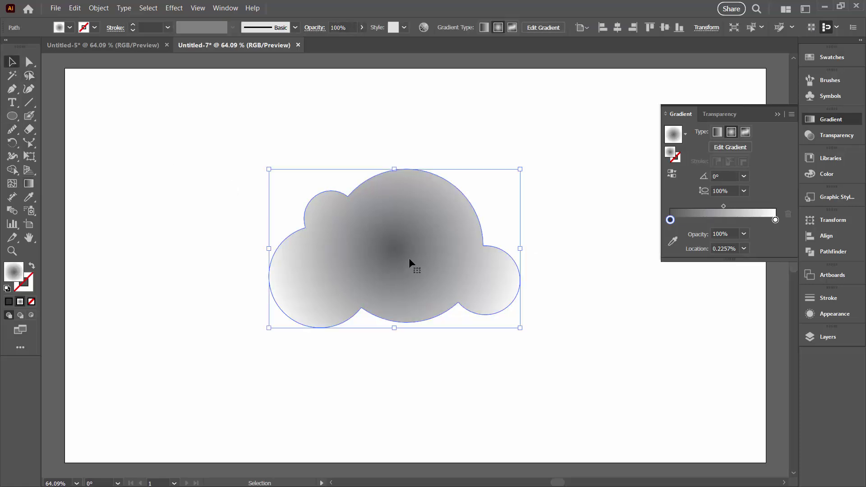
Apply Pixelate > Color Halftone with Max. Radius 20 px and all channels at 45°.
{"action": "left_click", "coordinate": [172, 8]}
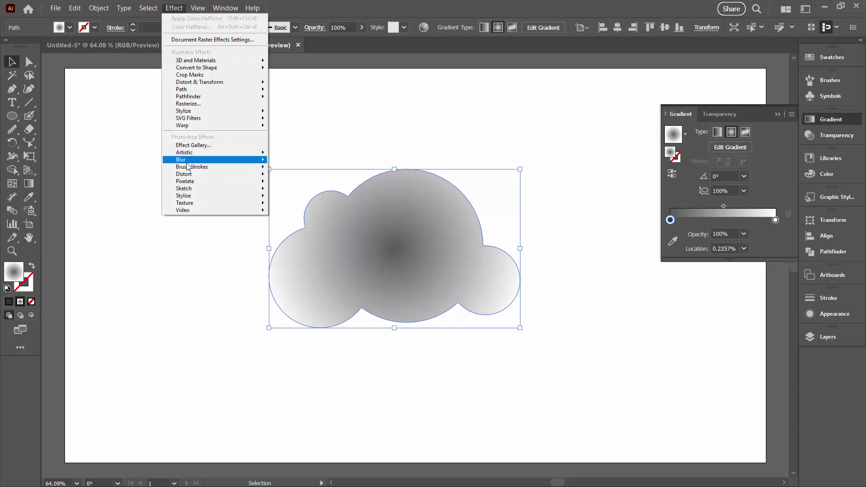
{"action": "mouse_move", "coordinate": [188, 181]}
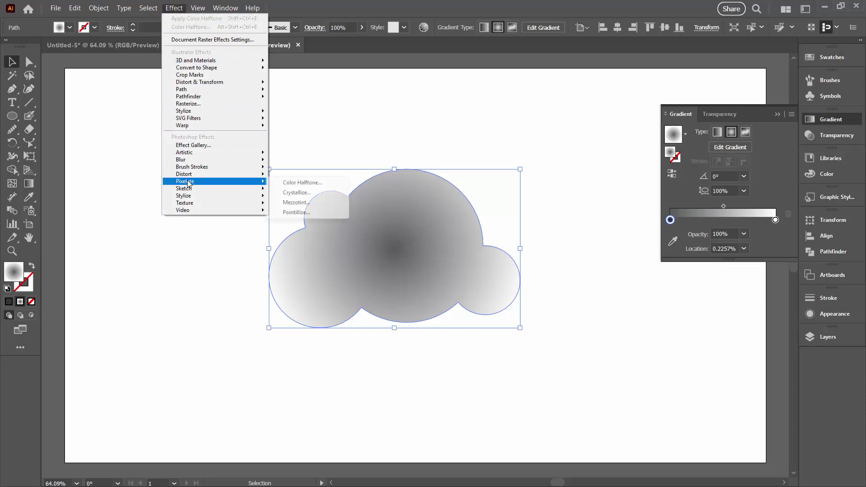
{"action": "left_click", "coordinate": [290, 182]}
{"action": "left_click_drag", "start_coordinate": [461, 232], "coordinate": [512, 176]}
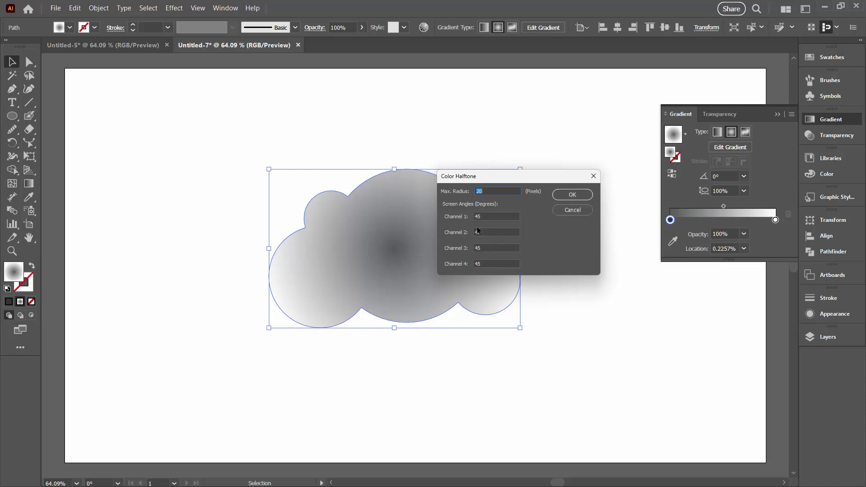
{"action": "left_click", "coordinate": [576, 196]}
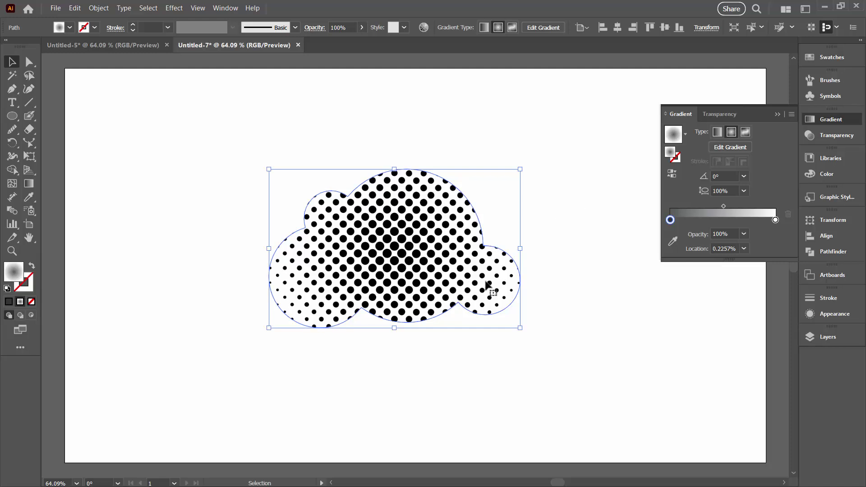
Lower the Color Halftone Max. Radius through the Appearance panel, preview, and reselect the cloud.
{"action": "left_click", "coordinate": [822, 314]}
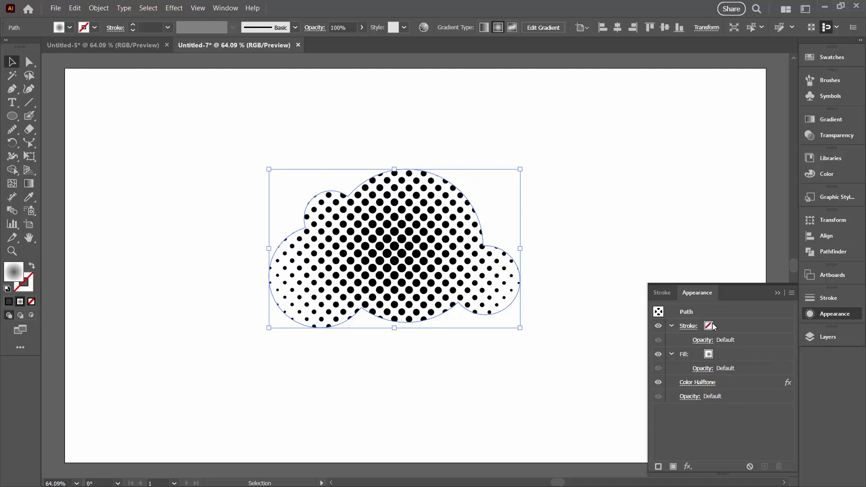
{"action": "left_click", "coordinate": [695, 383]}
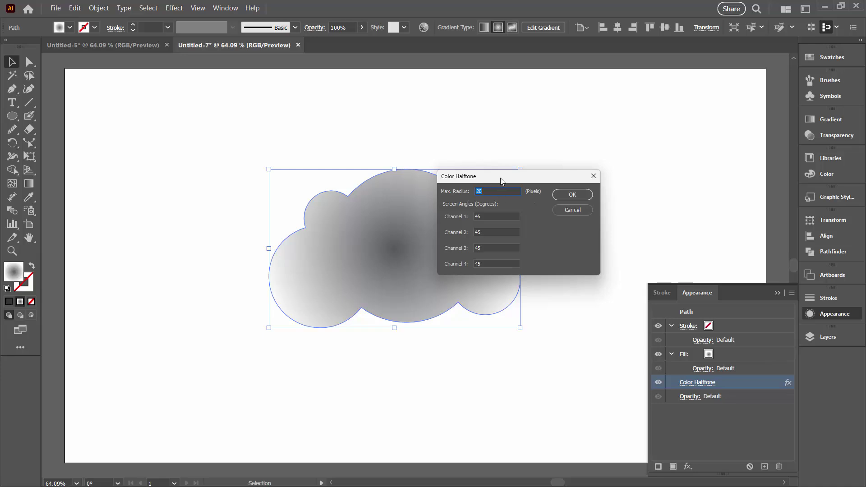
{"action": "key", "text": "Tab"}
{"action": "left_click", "coordinate": [572, 195]}
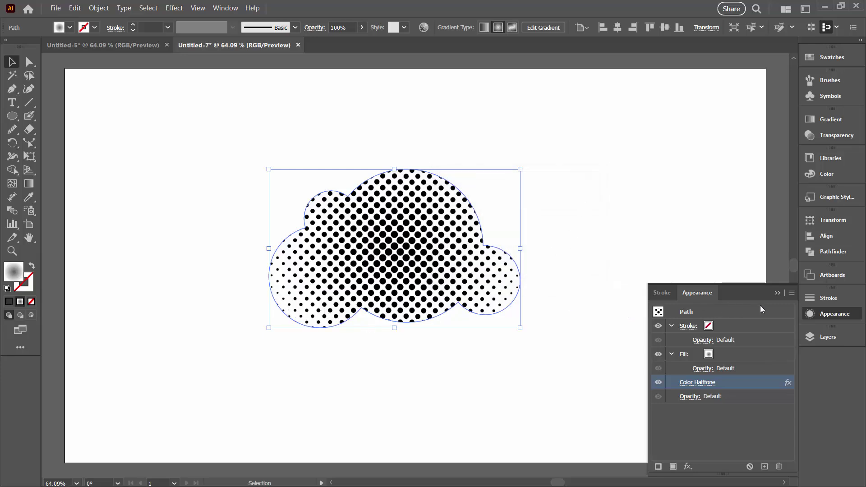
{"action": "left_click", "coordinate": [777, 292]}
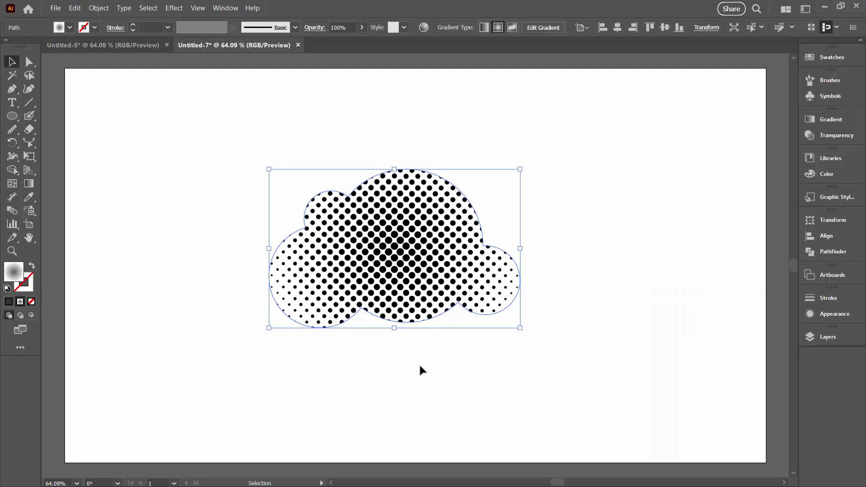
{"action": "left_click", "coordinate": [432, 366]}
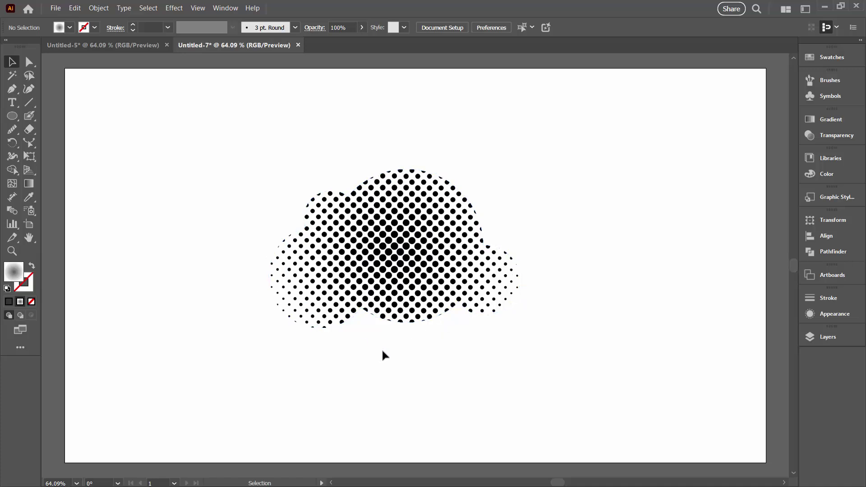
{"action": "left_click", "coordinate": [424, 316]}
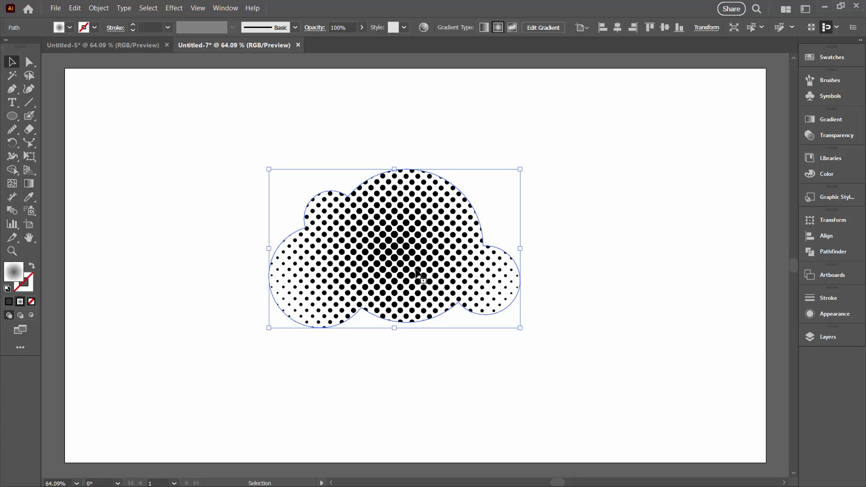
Rasterize the halftone cloud at High (300 ppi) RGB and widen Layers to show the image.
{"action": "left_click", "coordinate": [94, 9]}
{"action": "left_click", "coordinate": [119, 156]}
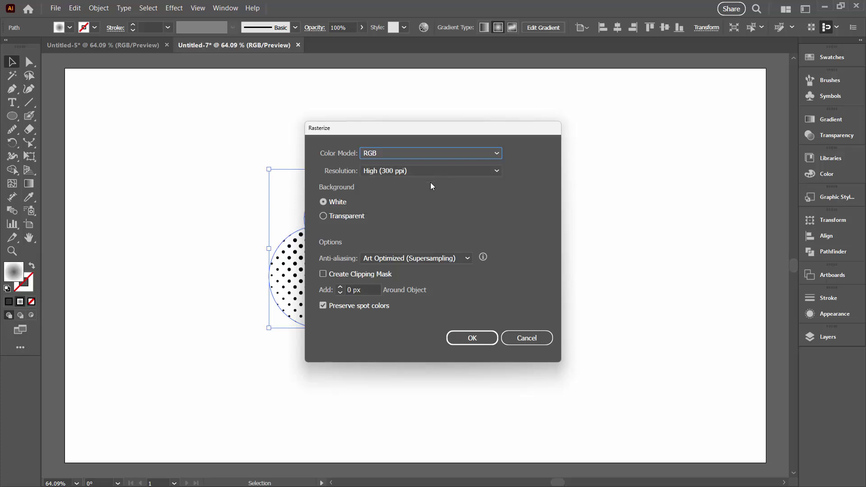
{"action": "left_click", "coordinate": [489, 339]}
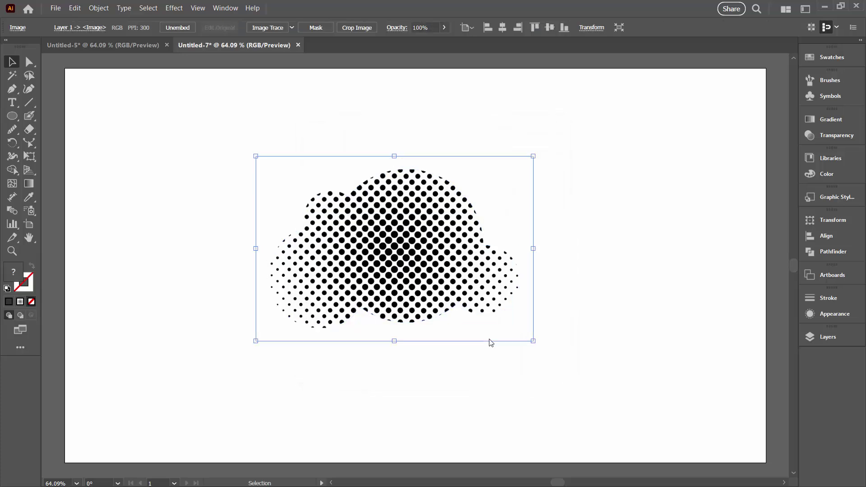
{"action": "left_click", "coordinate": [820, 337]}
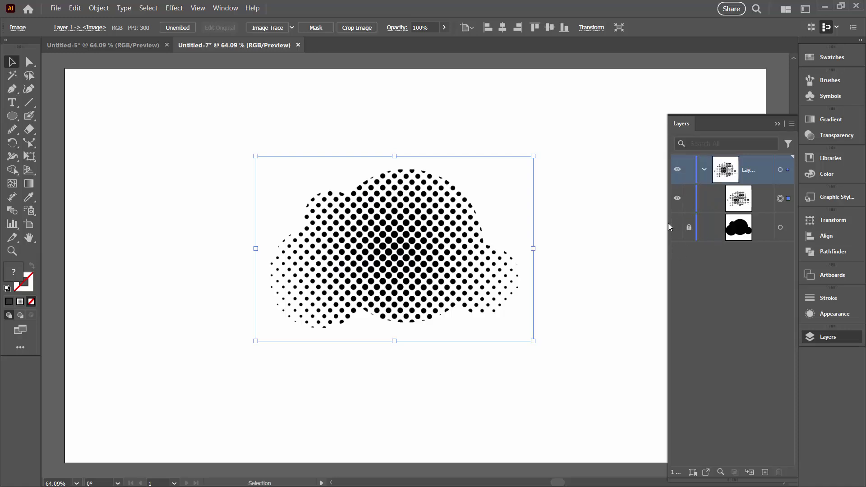
{"action": "left_click_drag", "start_coordinate": [667, 223], "coordinate": [600, 223]}
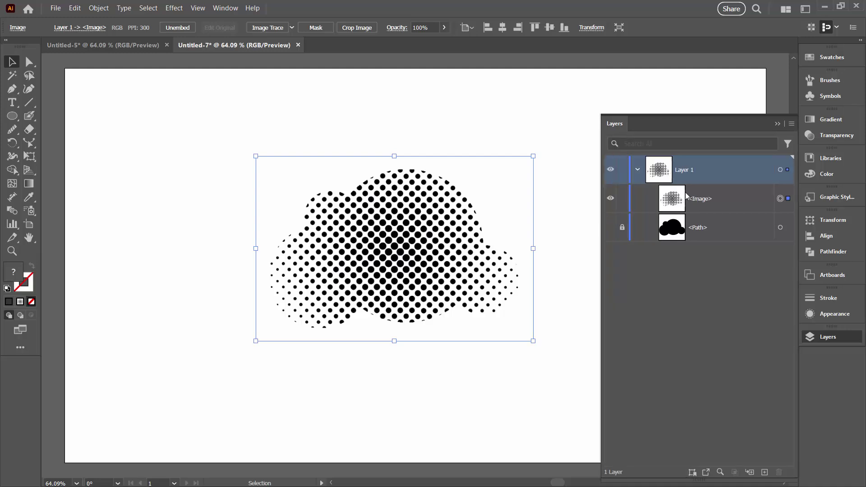
Image Trace the rasterized cloud and move the Image Trace settings off the artwork.
{"action": "left_click", "coordinate": [275, 29]}
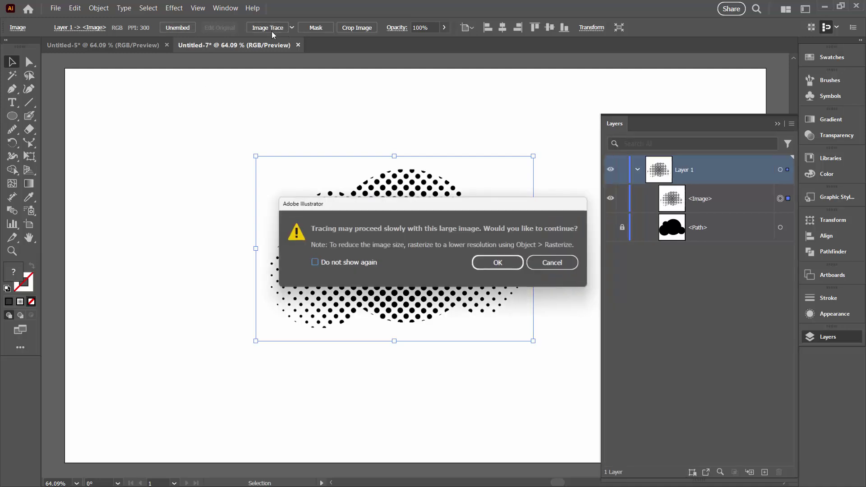
{"action": "left_click", "coordinate": [498, 262]}
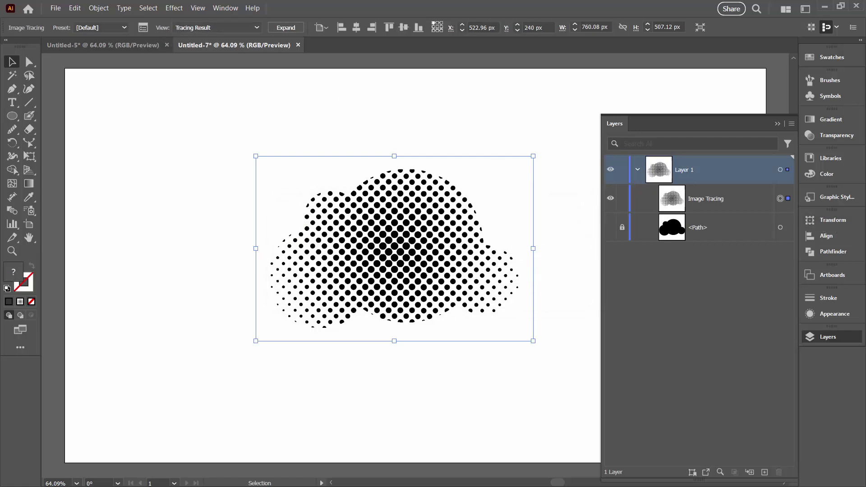
{"action": "left_click", "coordinate": [143, 27]}
{"action": "left_click_drag", "start_coordinate": [157, 182], "coordinate": [156, 91]}
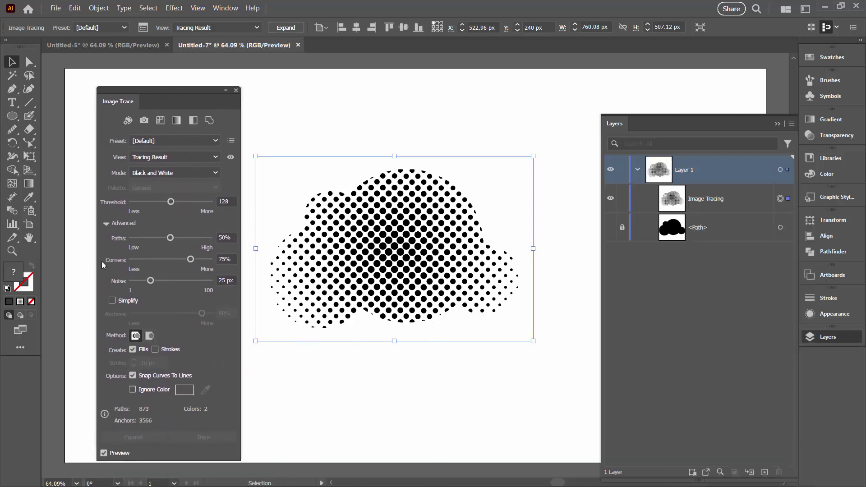
Set the trace to ignore white, expand it into editable dot paths, and close the panel.
{"action": "left_click", "coordinate": [106, 223]}
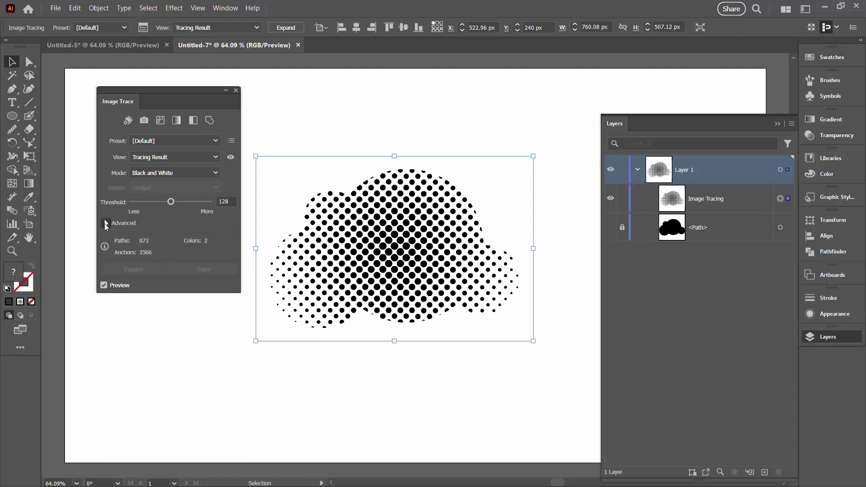
{"action": "left_click", "coordinate": [105, 223]}
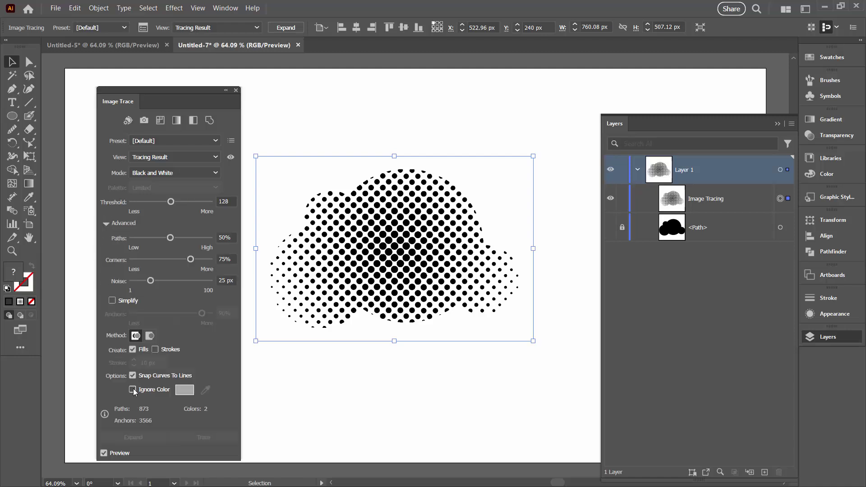
{"action": "left_click", "coordinate": [133, 389]}
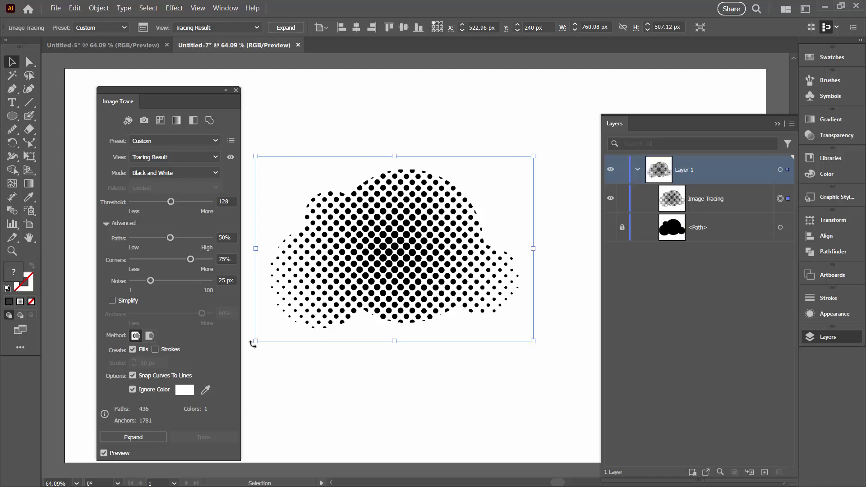
{"action": "left_click", "coordinate": [205, 390]}
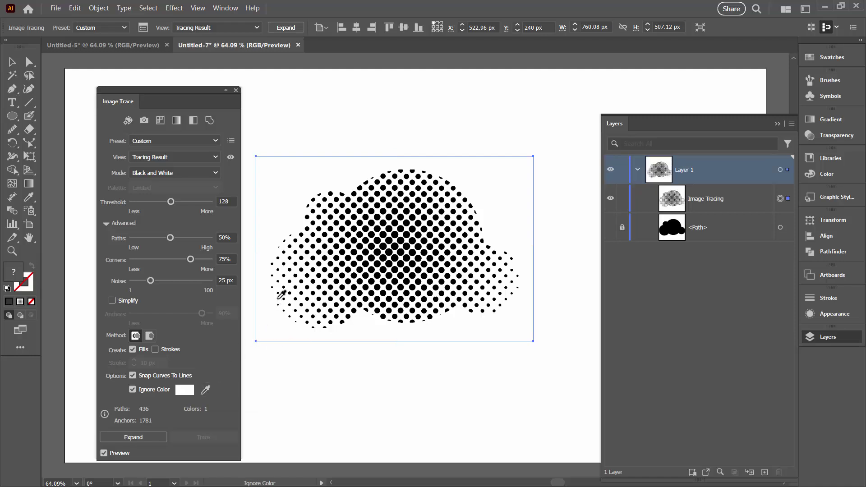
{"action": "left_click", "coordinate": [280, 292]}
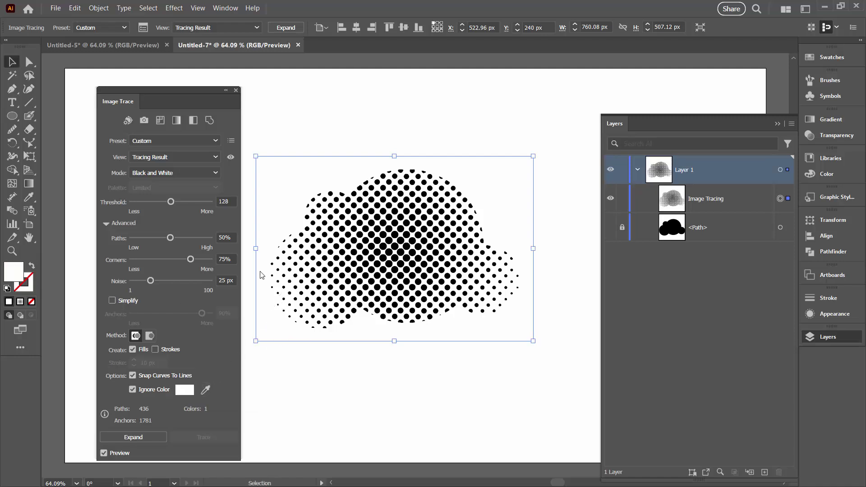
{"action": "left_click", "coordinate": [132, 437]}
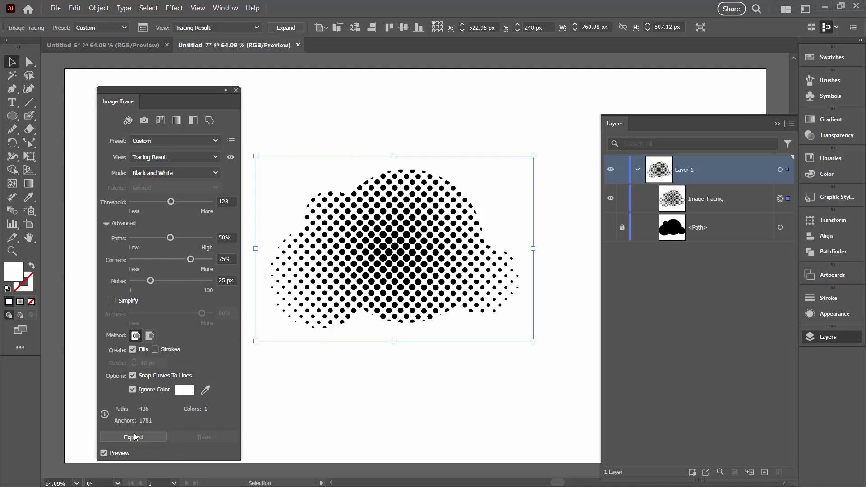
{"action": "left_click", "coordinate": [235, 90]}
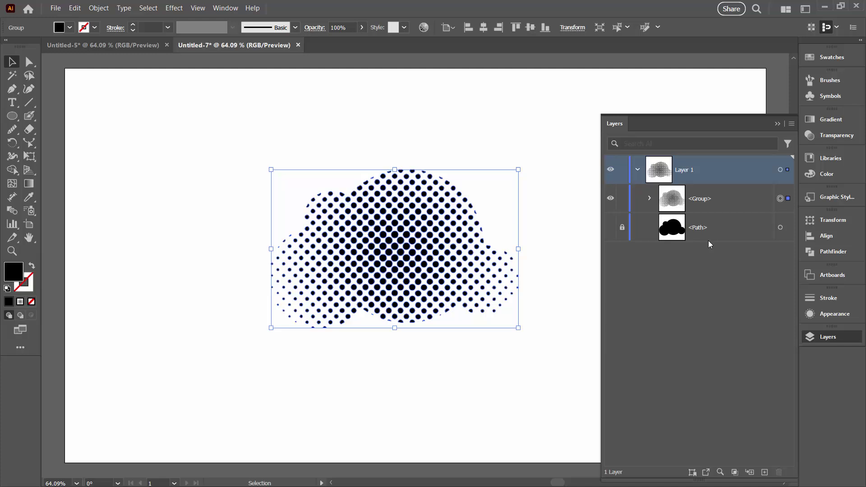
Expand the traced <Group> in a floating Layers panel to inspect its dot paths, then close it.
{"action": "left_click", "coordinate": [648, 199]}
{"action": "left_click_drag", "start_coordinate": [604, 116], "coordinate": [549, 73]}
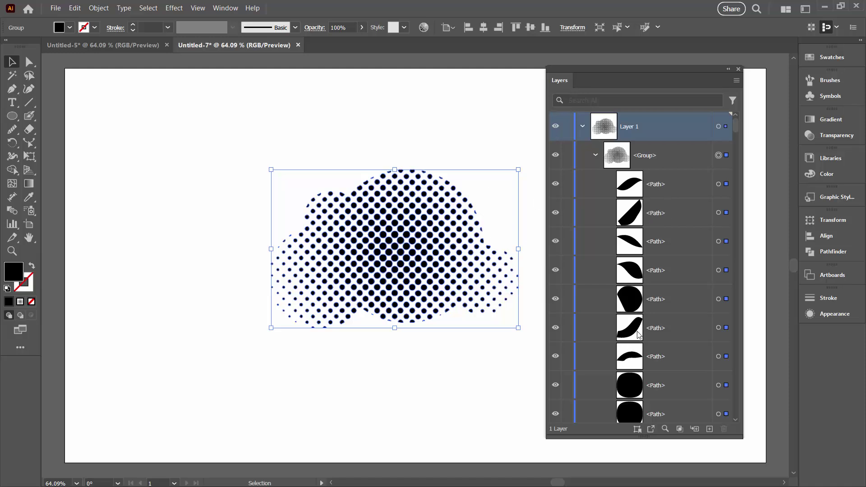
{"action": "left_click_drag", "start_coordinate": [737, 124], "coordinate": [738, 133]}
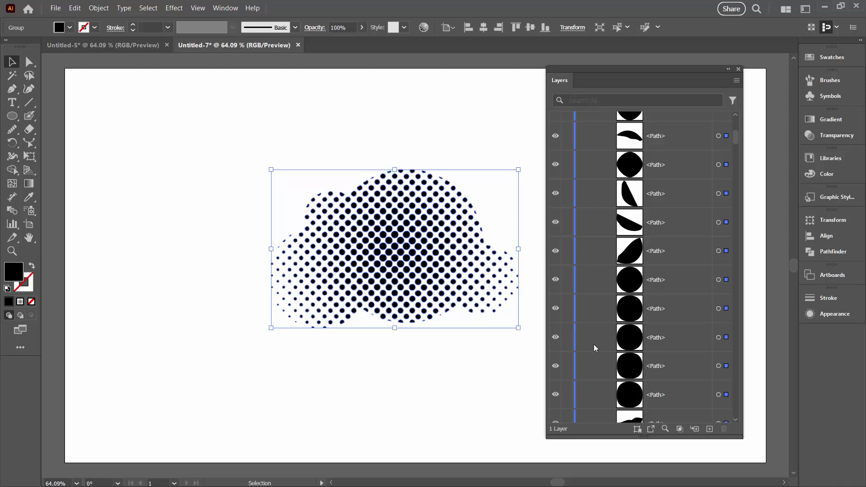
{"action": "left_click", "coordinate": [738, 68]}
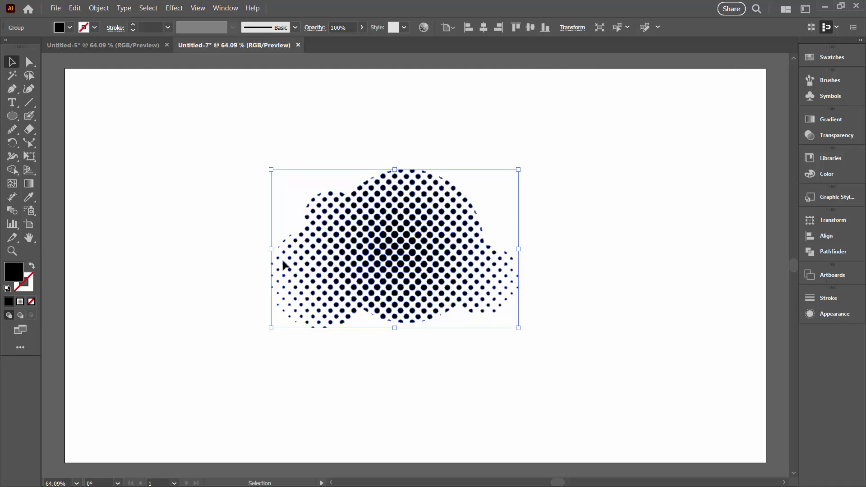
{"action": "left_click", "coordinate": [12, 116]}
Draw a small circle left of the halftone cloud and fill it with the teal swatch.
{"action": "left_click_drag", "start_coordinate": [165, 191], "coordinate": [195, 229]}
{"action": "left_click", "coordinate": [832, 55]}
{"action": "left_click", "coordinate": [688, 107]}
Select the halftone cloud group and show the Layers panel with F7.
{"action": "left_click", "coordinate": [12, 62]}
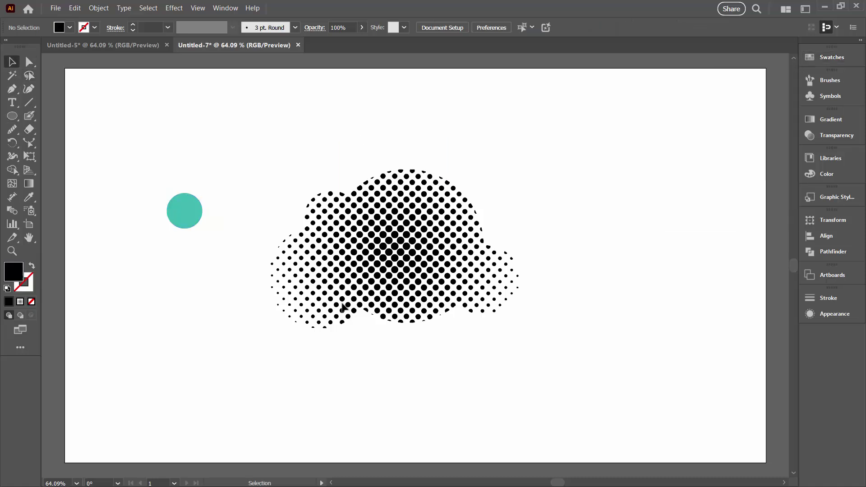
{"action": "left_click", "coordinate": [373, 284]}
{"action": "key", "text": "F7"}
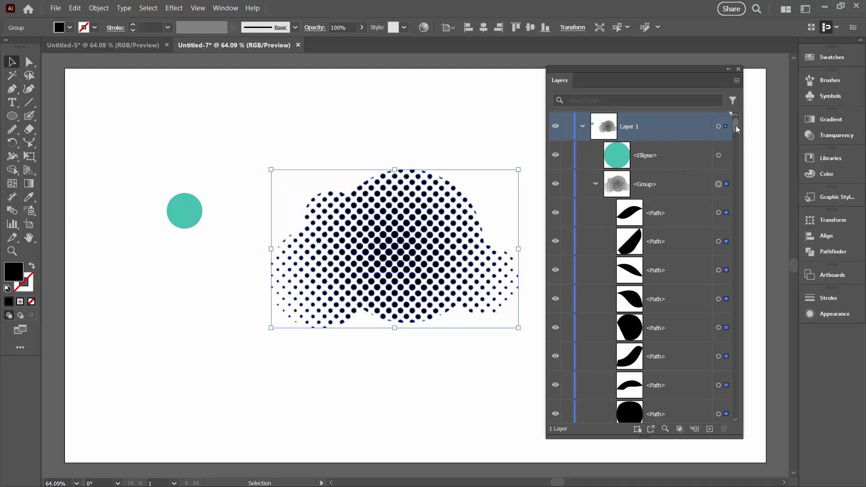
Ungroup the traced dot cloud with Object > Ungroup and deselect it.
{"action": "left_click_drag", "start_coordinate": [735, 125], "coordinate": [737, 415]}
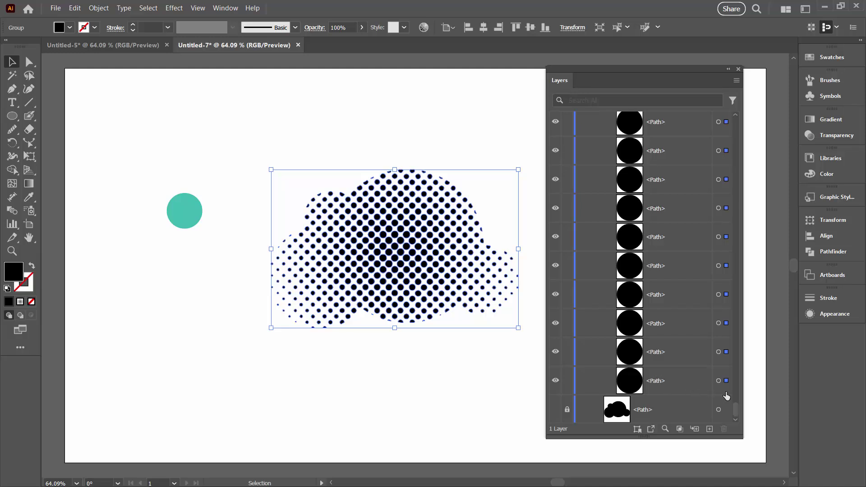
{"action": "left_click_drag", "start_coordinate": [734, 411], "coordinate": [723, 122]}
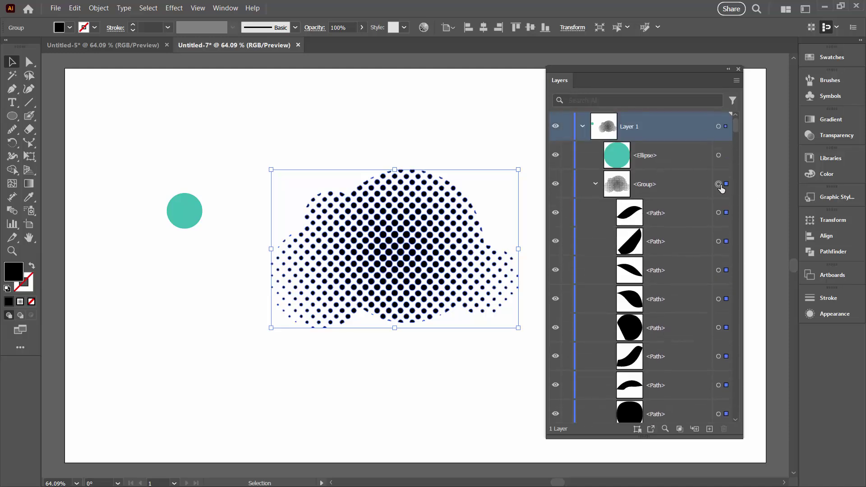
{"action": "left_click", "coordinate": [96, 9]}
{"action": "left_click", "coordinate": [112, 73]}
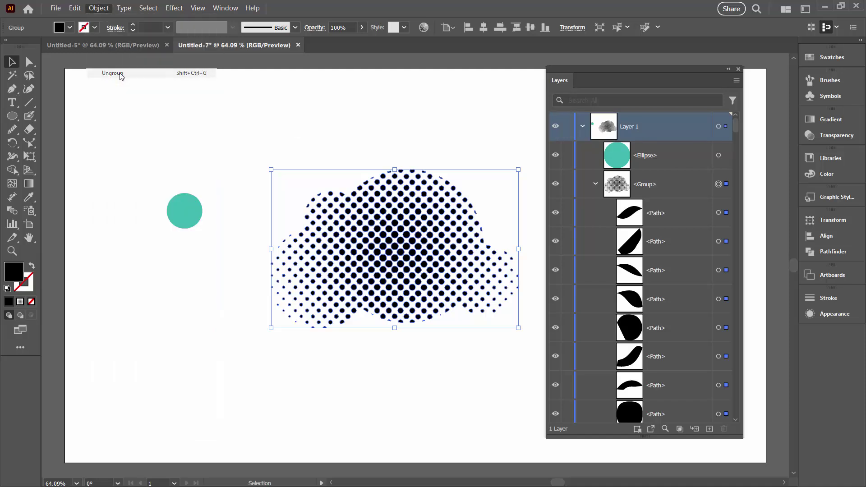
{"action": "left_click", "coordinate": [449, 153]}
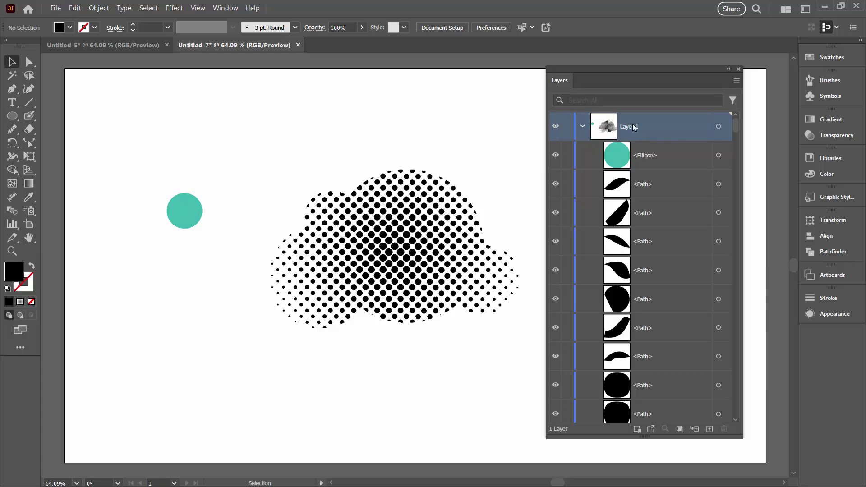
Select the teal circle and all dots, then run replaceItems.jsx using the Top object.
{"action": "left_click_drag", "start_coordinate": [120, 119], "coordinate": [518, 347]}
{"action": "left_click_drag", "start_coordinate": [164, 141], "coordinate": [522, 354]}
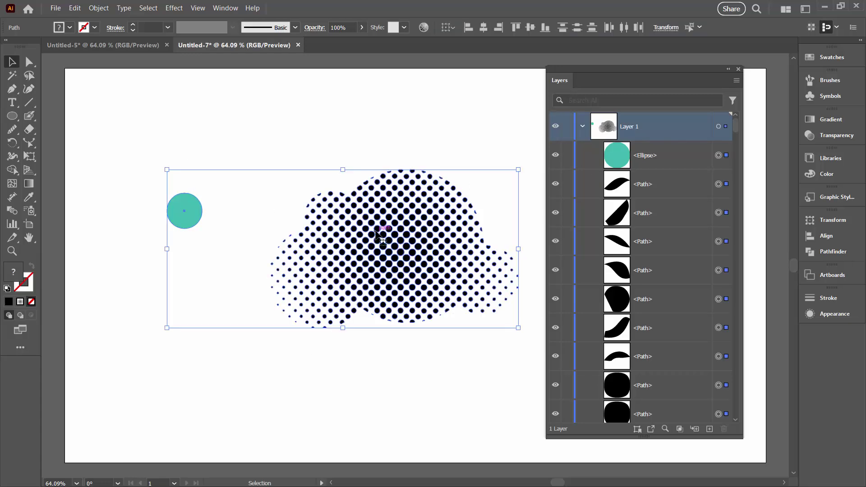
{"action": "left_click", "coordinate": [56, 8]}
{"action": "mouse_move", "coordinate": [129, 251]}
{"action": "left_click", "coordinate": [212, 283]}
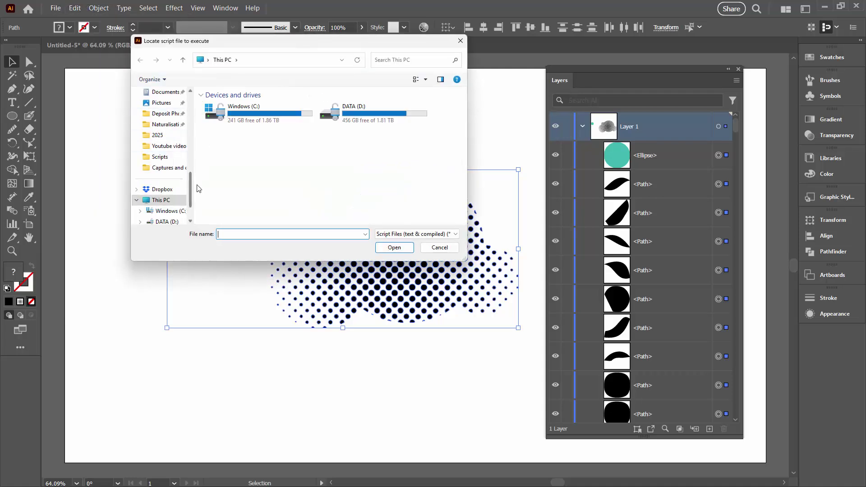
{"action": "left_click_drag", "start_coordinate": [190, 183], "coordinate": [190, 107]}
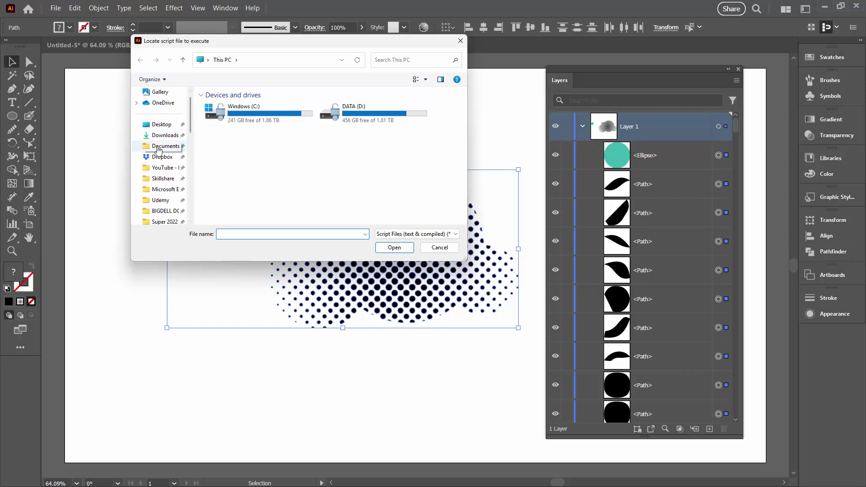
{"action": "left_click", "coordinate": [158, 136]}
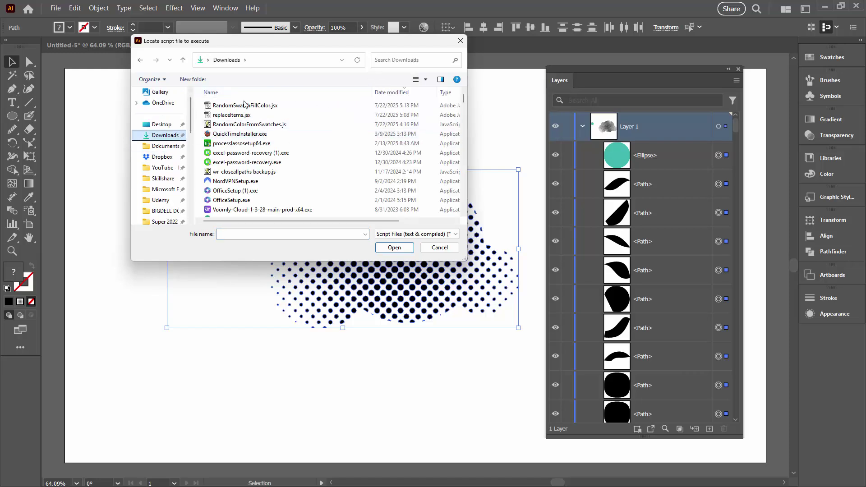
{"action": "left_click", "coordinate": [222, 116]}
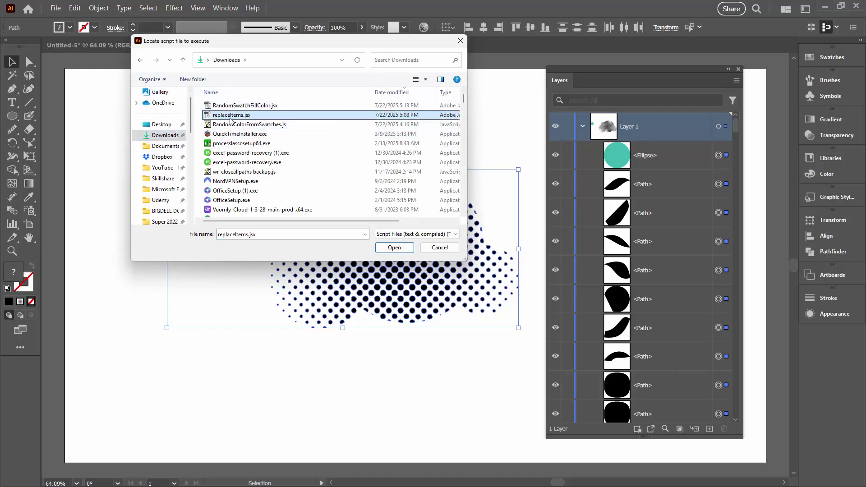
{"action": "left_click", "coordinate": [394, 248]}
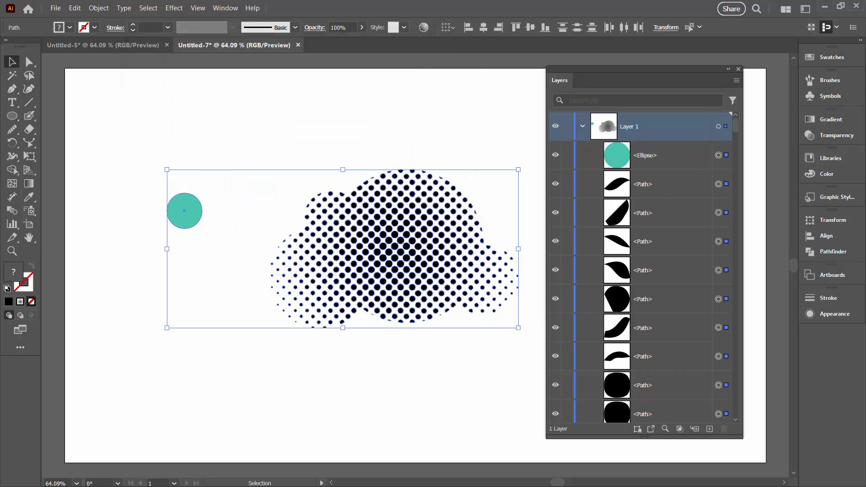
{"action": "left_click_drag", "start_coordinate": [548, 222], "coordinate": [285, 220]}
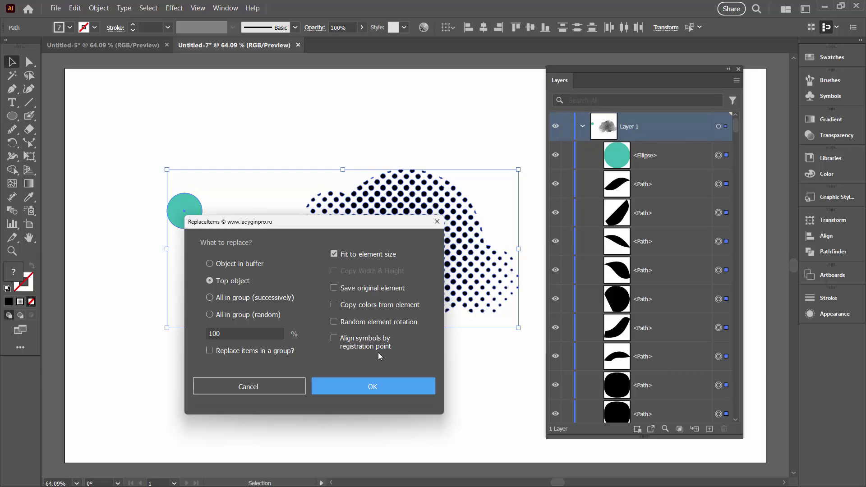
{"action": "left_click", "coordinate": [370, 386]}
{"action": "left_click", "coordinate": [353, 377]}
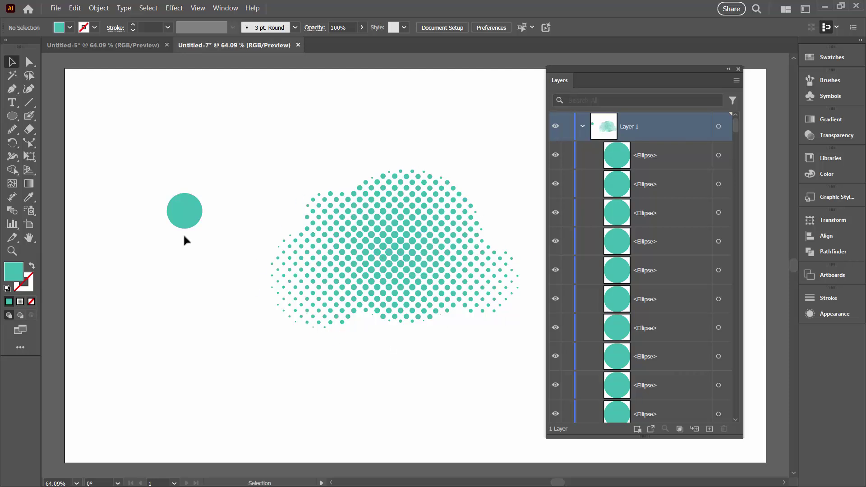
Delete the leftover teal circle and marquee-select all the cloud's teal dots.
{"action": "left_click", "coordinate": [181, 209]}
{"action": "key", "text": "Delete"}
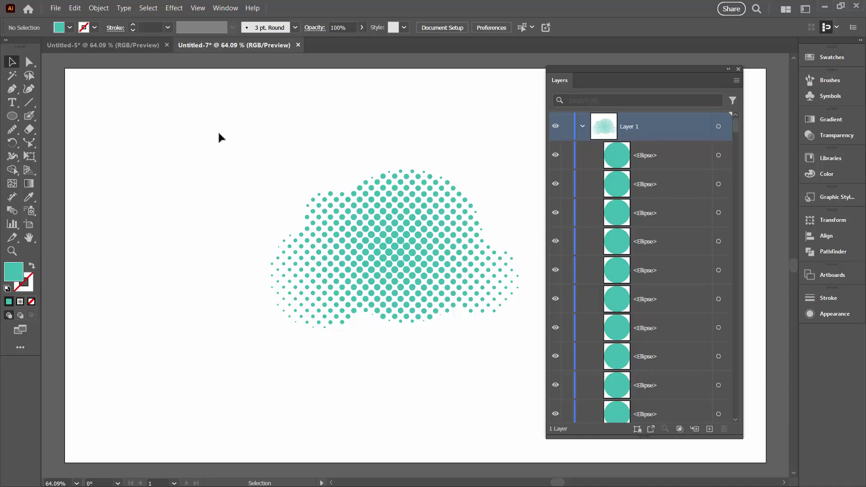
{"action": "left_click_drag", "start_coordinate": [219, 130], "coordinate": [526, 347]}
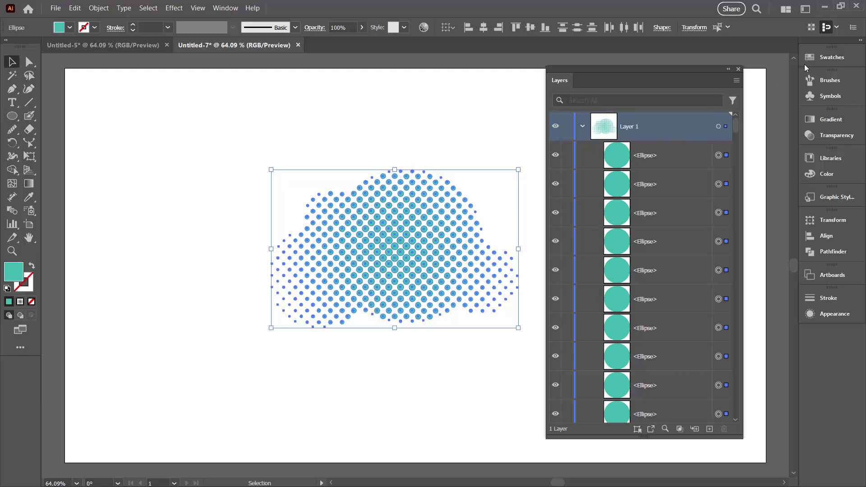
Add the Nature > Beach library's Water 2 teal colour group to the document swatches.
{"action": "left_click", "coordinate": [811, 59]}
{"action": "left_click", "coordinate": [671, 216]}
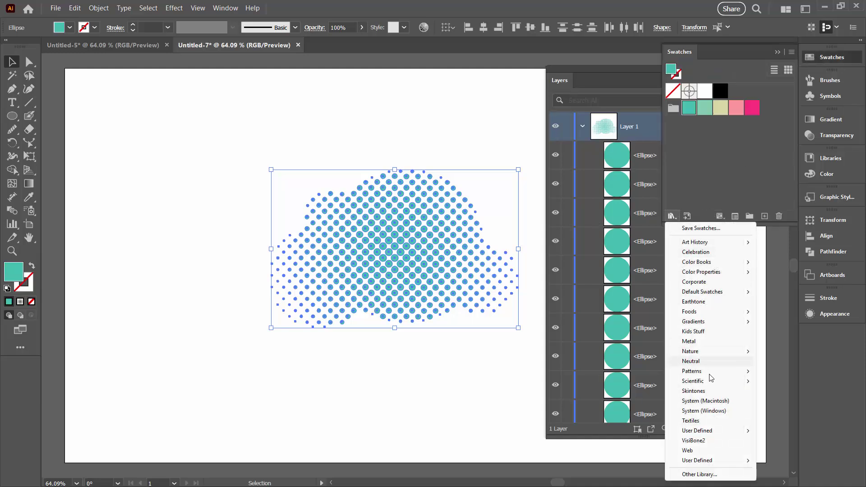
{"action": "mouse_move", "coordinate": [698, 353]}
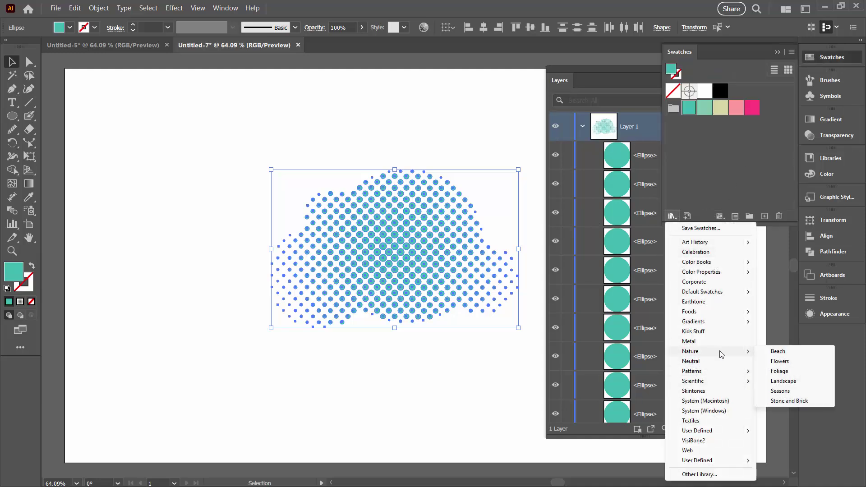
{"action": "left_click", "coordinate": [782, 352]}
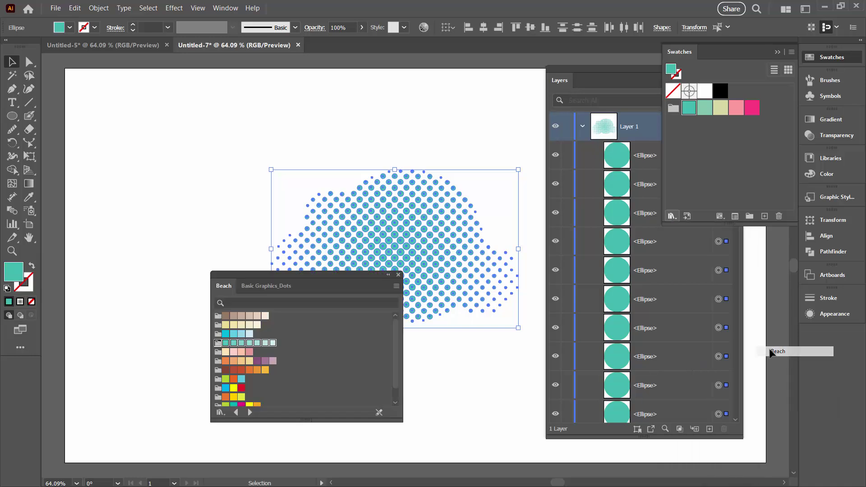
{"action": "left_click", "coordinate": [217, 344]}
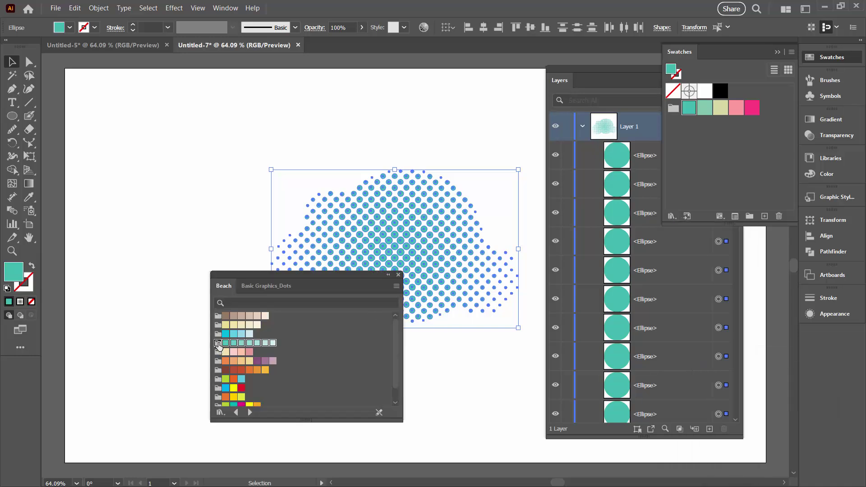
{"action": "left_click", "coordinate": [399, 275]}
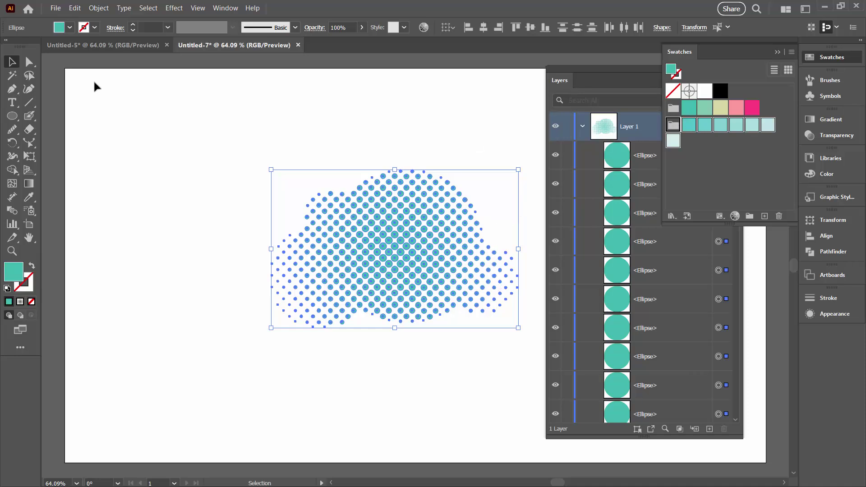
Run RandomSwatchFillColor.jsx from Downloads to recolour the dots with random teal swatches.
{"action": "left_click", "coordinate": [55, 8]}
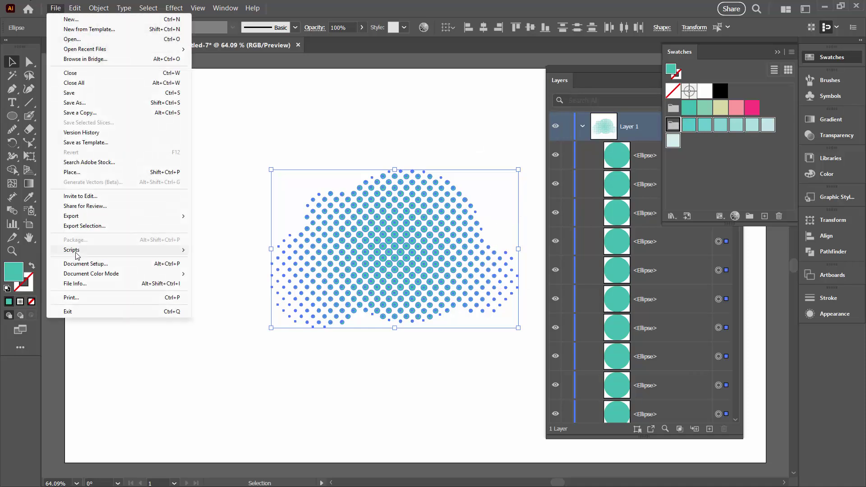
{"action": "mouse_move", "coordinate": [120, 251]}
{"action": "left_click", "coordinate": [236, 284]}
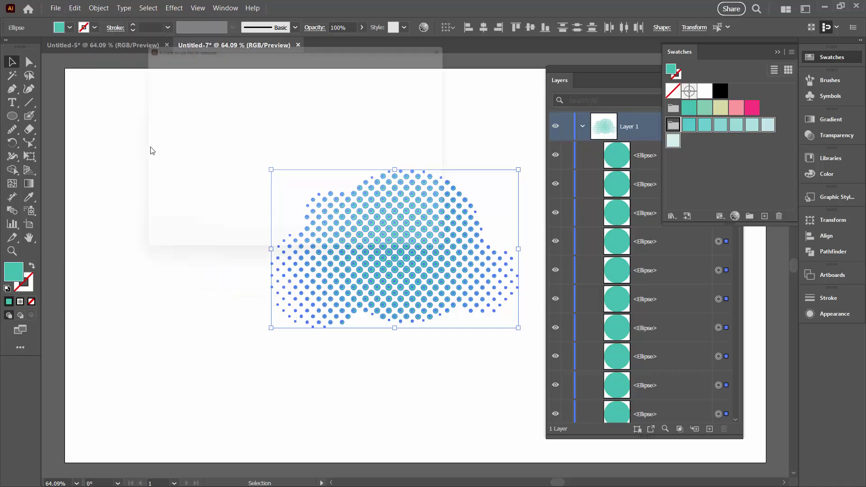
{"action": "scroll", "coordinate": [179, 107], "scroll_direction": "up", "scroll_amount": 5}
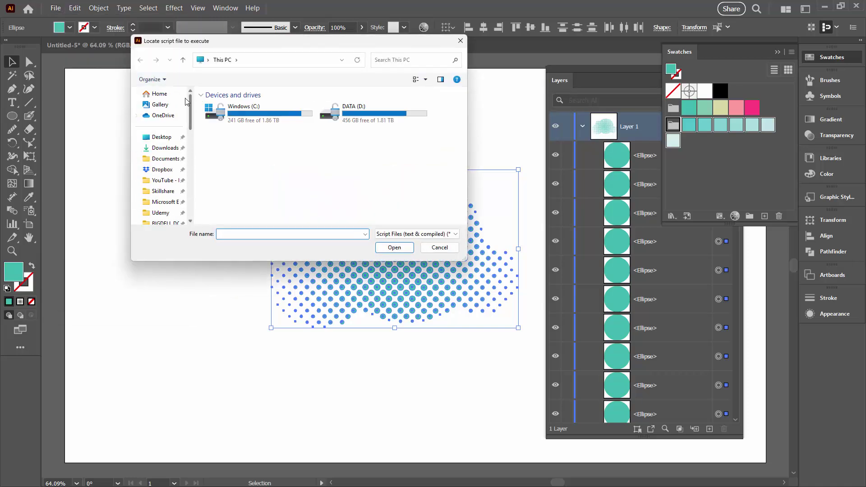
{"action": "left_click", "coordinate": [164, 147]}
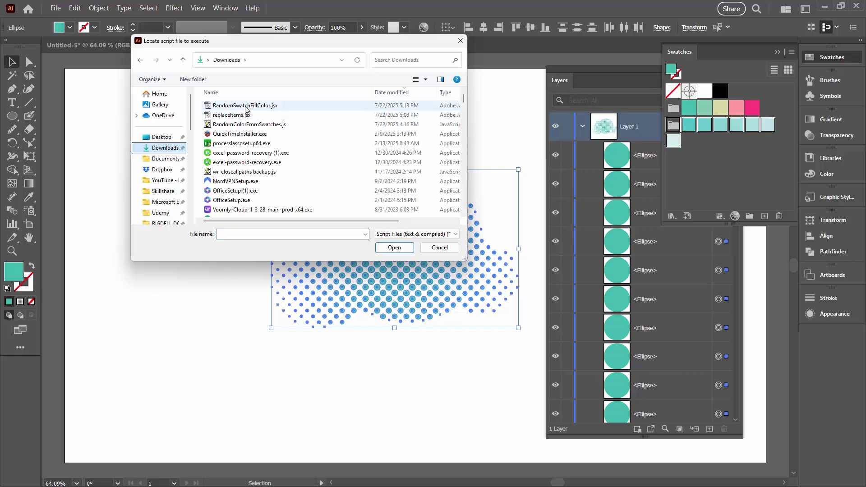
{"action": "left_click", "coordinate": [245, 106]}
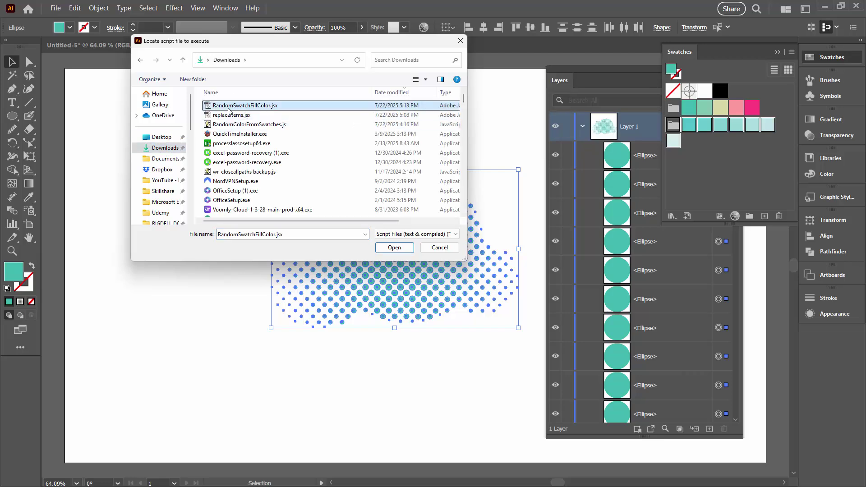
{"action": "left_click", "coordinate": [393, 249]}
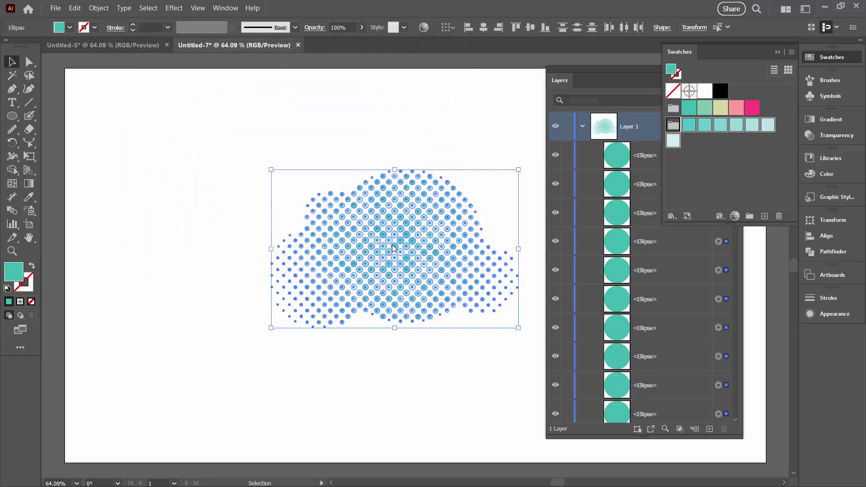
{"action": "left_click", "coordinate": [228, 256]}
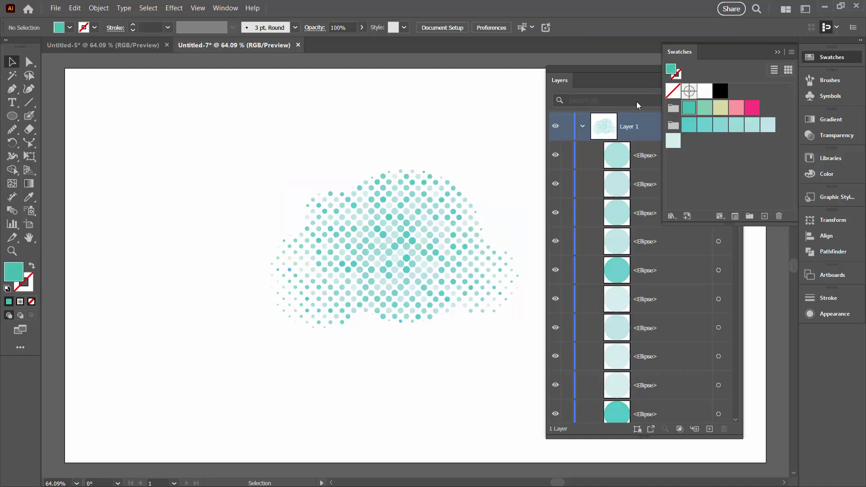
{"action": "left_click_drag", "start_coordinate": [598, 72], "coordinate": [690, 90]}
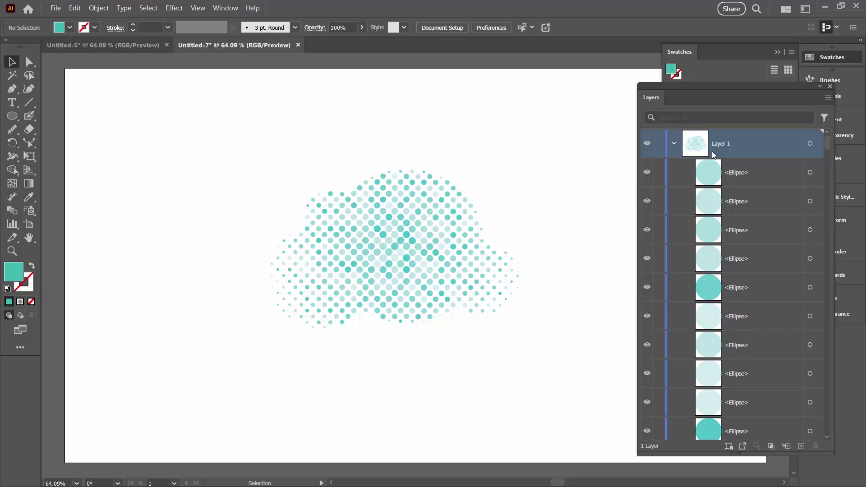
Group all the halftone dots with Object > Group and move the group up and left.
{"action": "left_click", "coordinate": [674, 142]}
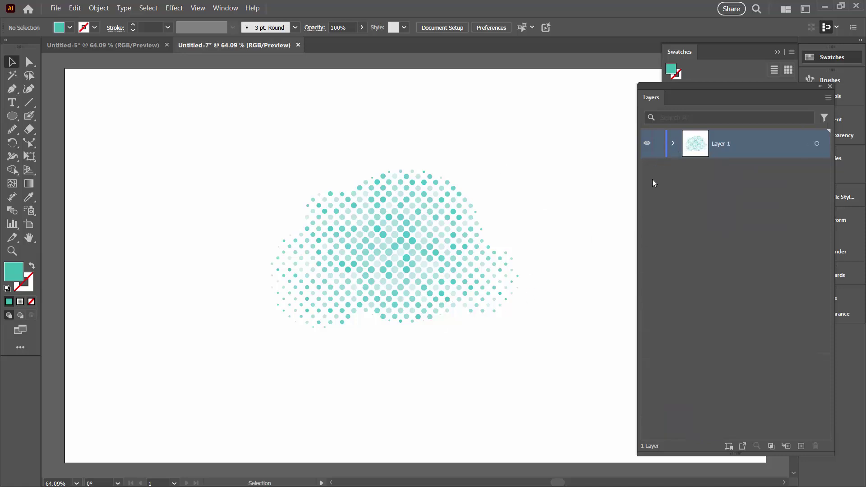
{"action": "left_click", "coordinate": [673, 144]}
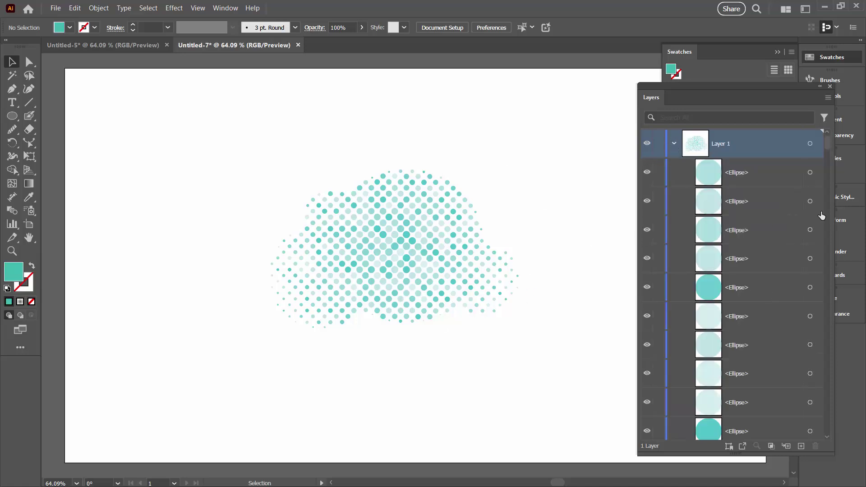
{"action": "left_click_drag", "start_coordinate": [827, 150], "coordinate": [821, 421]}
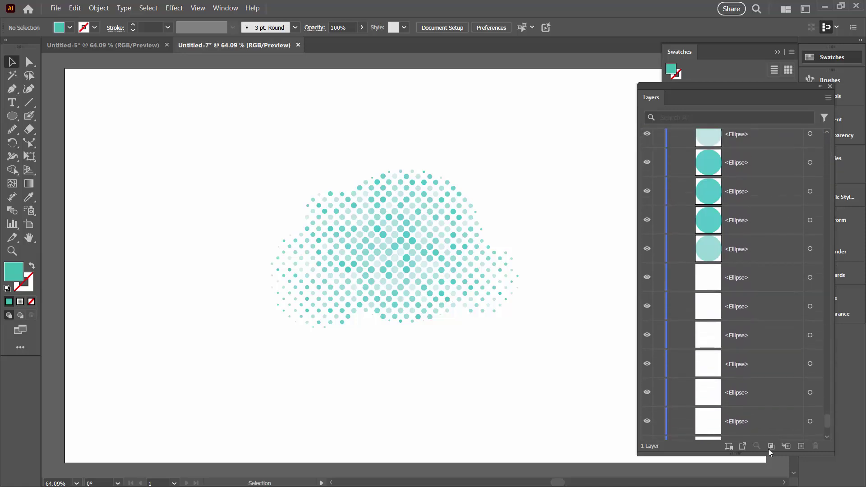
{"action": "scroll", "coordinate": [825, 419], "scroll_direction": "down", "scroll_amount": 3}
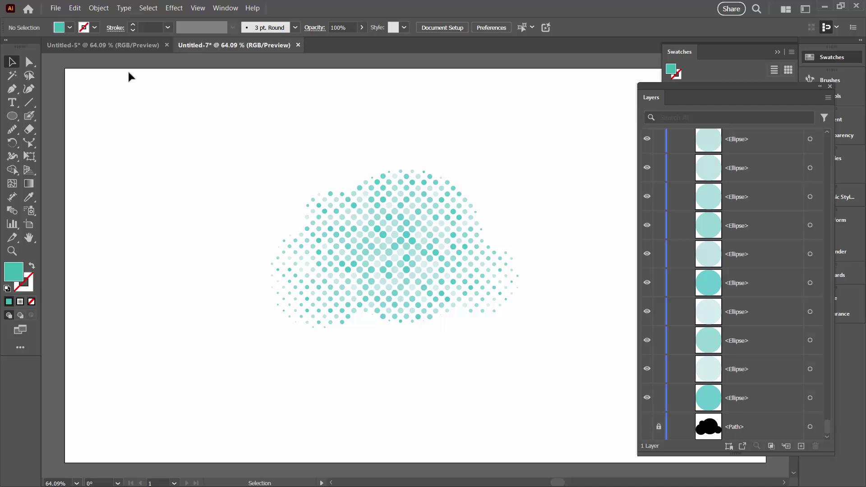
{"action": "left_click_drag", "start_coordinate": [196, 122], "coordinate": [530, 348]}
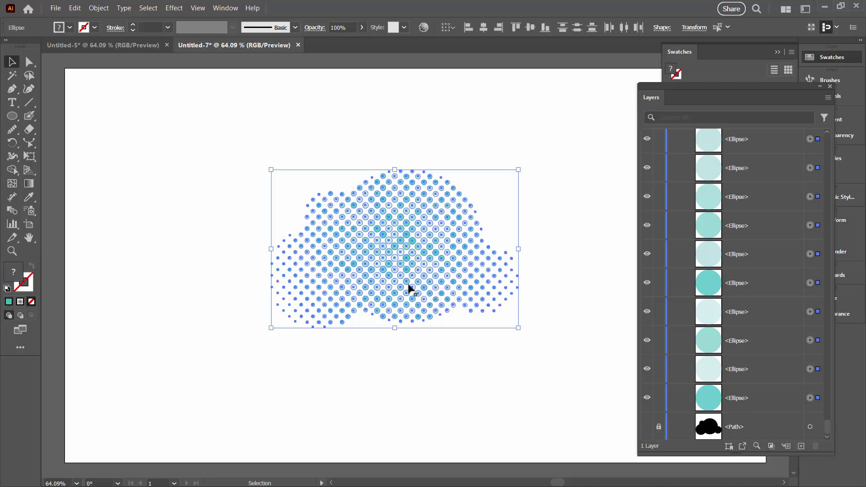
{"action": "left_click", "coordinate": [98, 8]}
{"action": "left_click", "coordinate": [109, 64]}
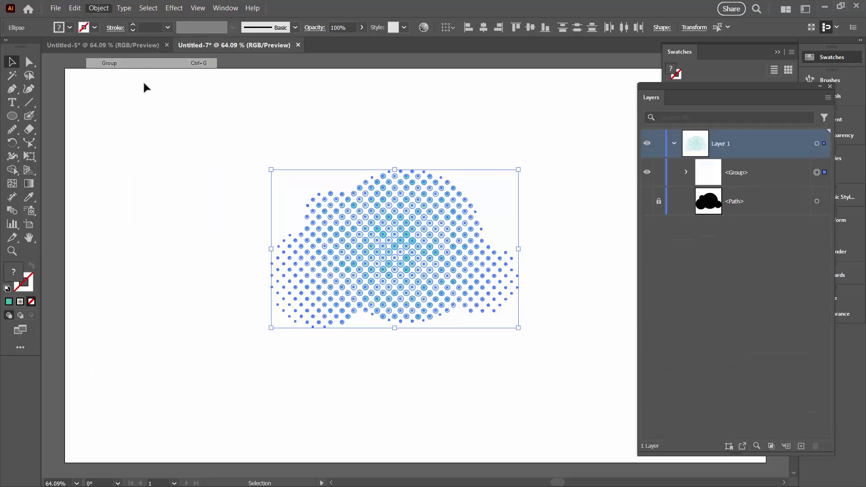
{"action": "left_click", "coordinate": [153, 145]}
{"action": "left_click_drag", "start_coordinate": [358, 299], "coordinate": [324, 291]}
Show and unlock the black cloud <Path>, then centre the dot group over it.
{"action": "left_click", "coordinate": [646, 200]}
{"action": "left_click", "coordinate": [658, 201]}
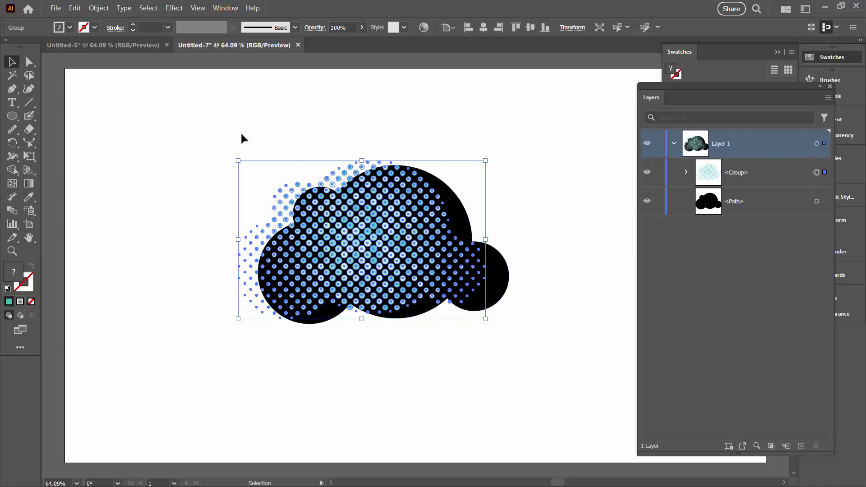
{"action": "left_click_drag", "start_coordinate": [228, 127], "coordinate": [540, 332]}
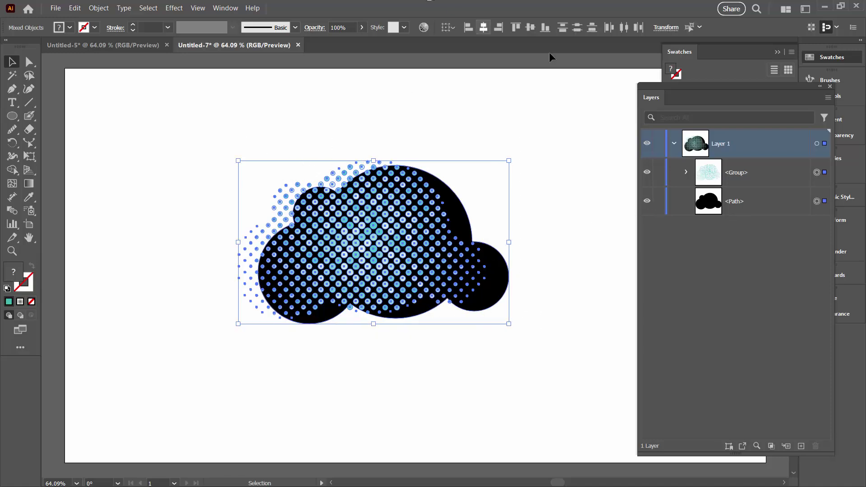
{"action": "left_click", "coordinate": [482, 28]}
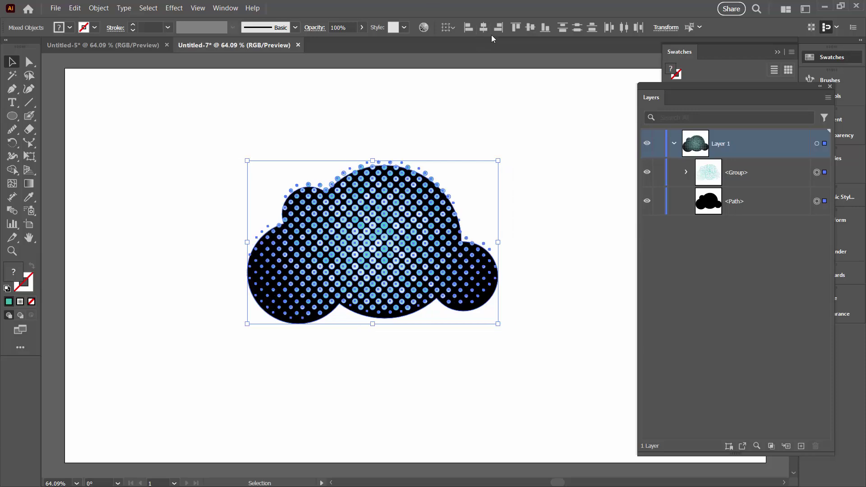
{"action": "left_click", "coordinate": [531, 27]}
{"action": "key", "text": "ctrl+shift+a"}
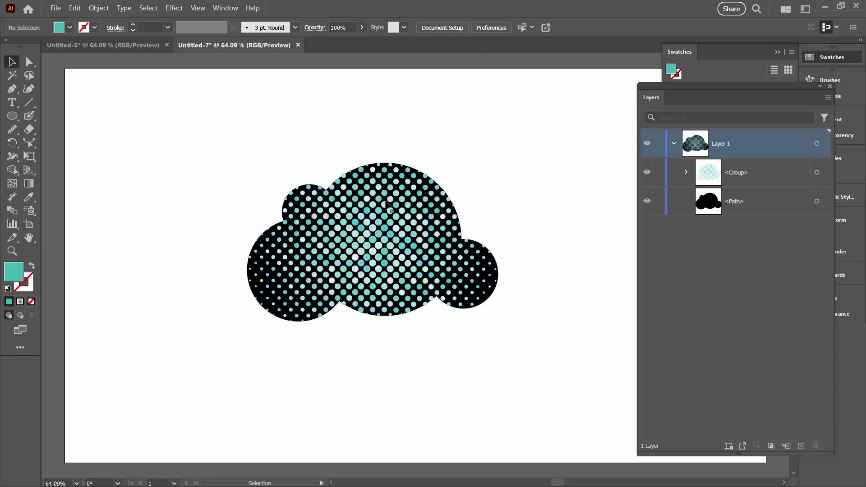
Select the black cloud <Path>, scale it up slightly and nudge it with the arrow keys.
{"action": "left_click", "coordinate": [756, 209]}
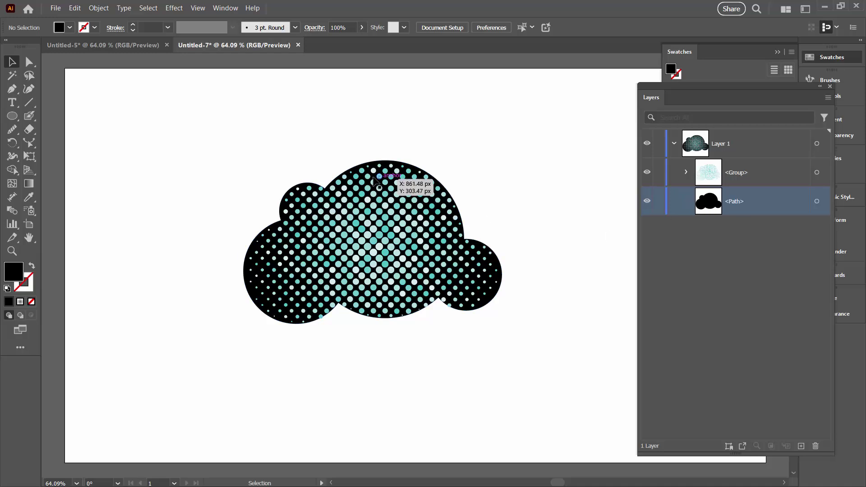
{"action": "left_click", "coordinate": [816, 203]}
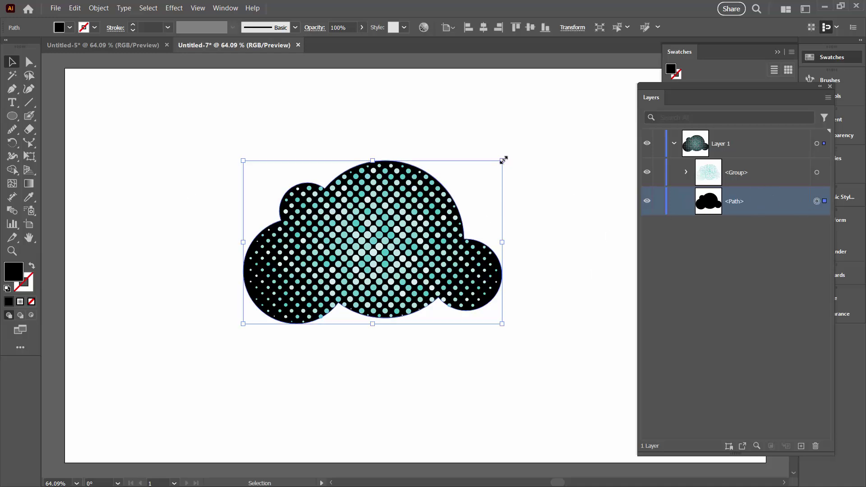
{"action": "left_click_drag", "start_coordinate": [502, 161], "coordinate": [508, 156]}
{"action": "key", "text": "Down"}
{"action": "key", "text": "Down"}
{"action": "key", "text": "Down"}
{"action": "key", "text": "Down"}
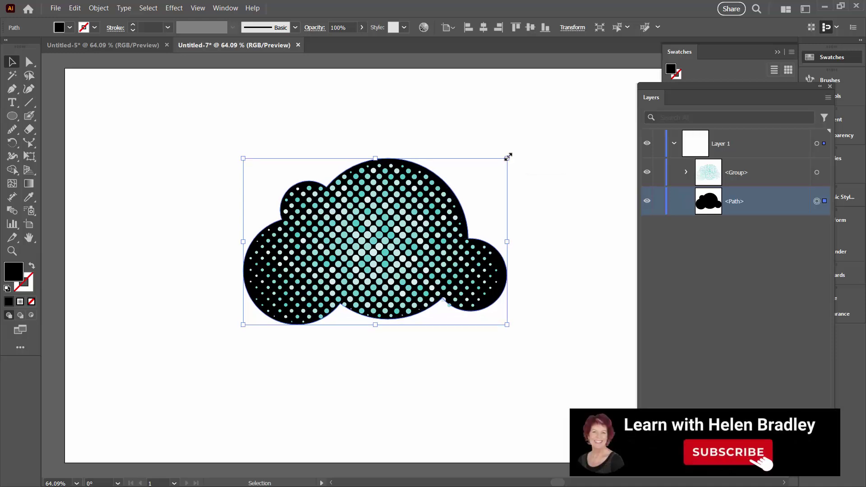
{"action": "key", "text": "Left"}
{"action": "key", "text": "Left"}
{"action": "key", "text": "Left"}
{"action": "key", "text": "Left"}
{"action": "key", "text": "Left"}
{"action": "key", "text": "Up"}
{"action": "key", "text": "Up"}
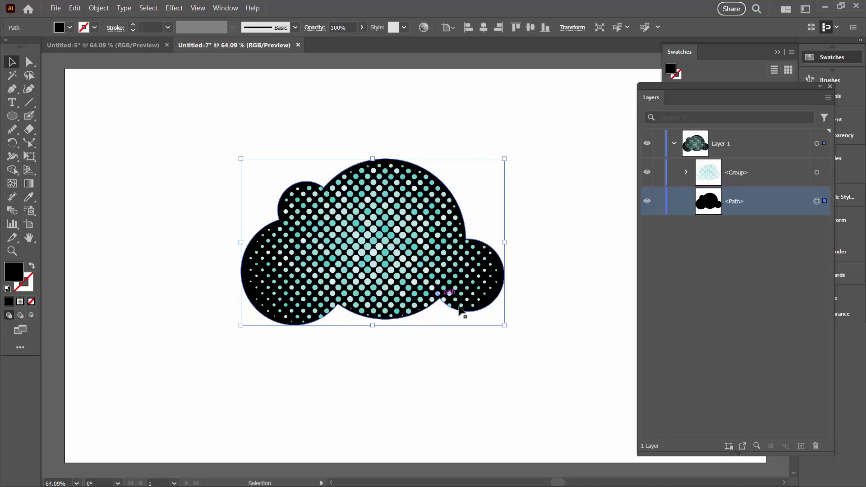
Swap the cloud's fill to stroke and give it a light teal 5 pt outline.
{"action": "left_click", "coordinate": [33, 268]}
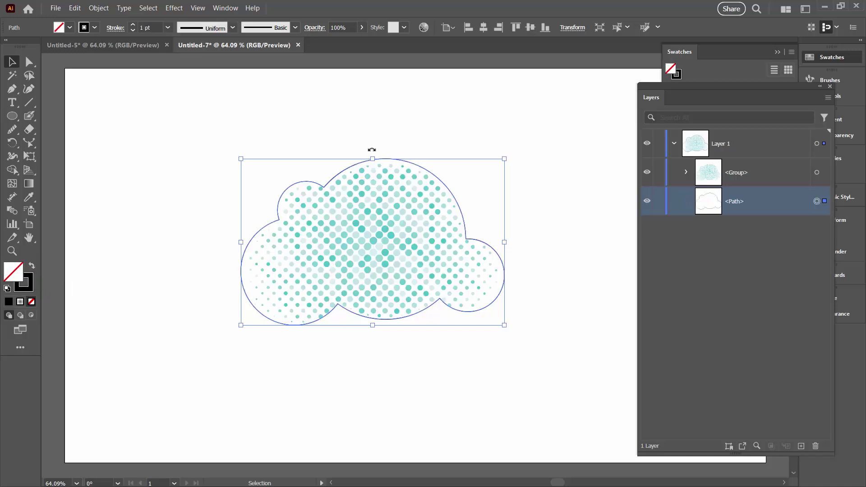
{"action": "left_click", "coordinate": [22, 289]}
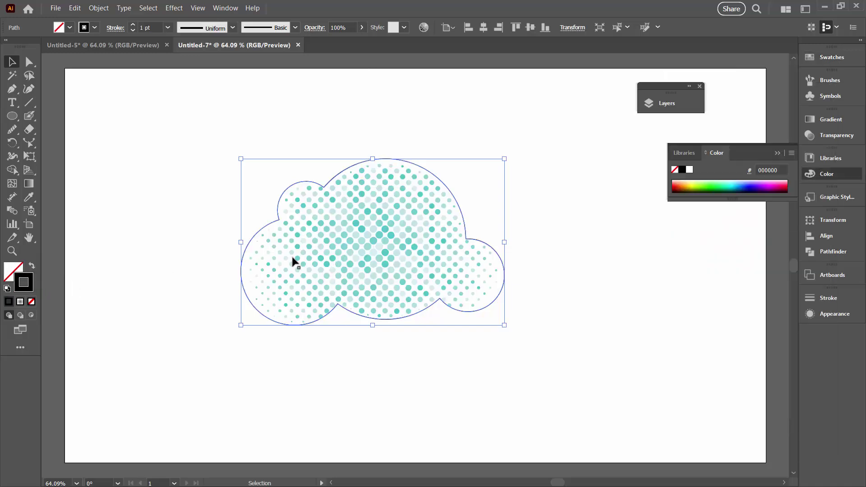
{"action": "left_click", "coordinate": [817, 54]}
{"action": "left_click", "coordinate": [676, 143]}
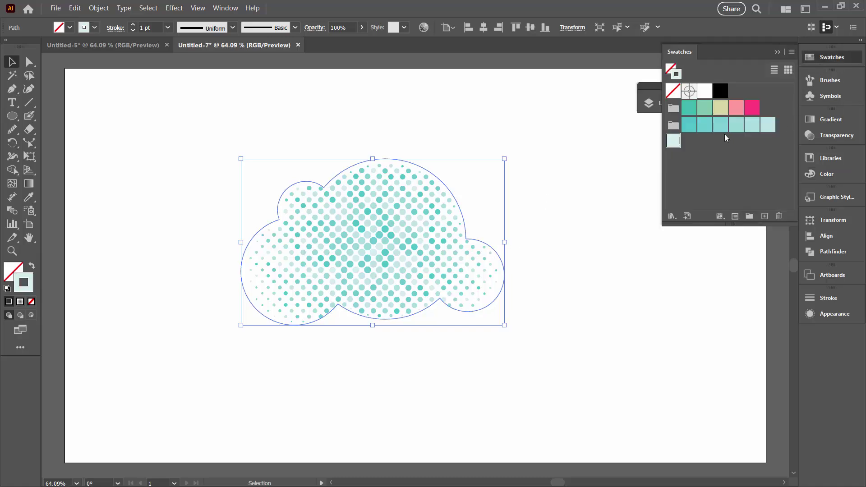
{"action": "left_click", "coordinate": [766, 125]}
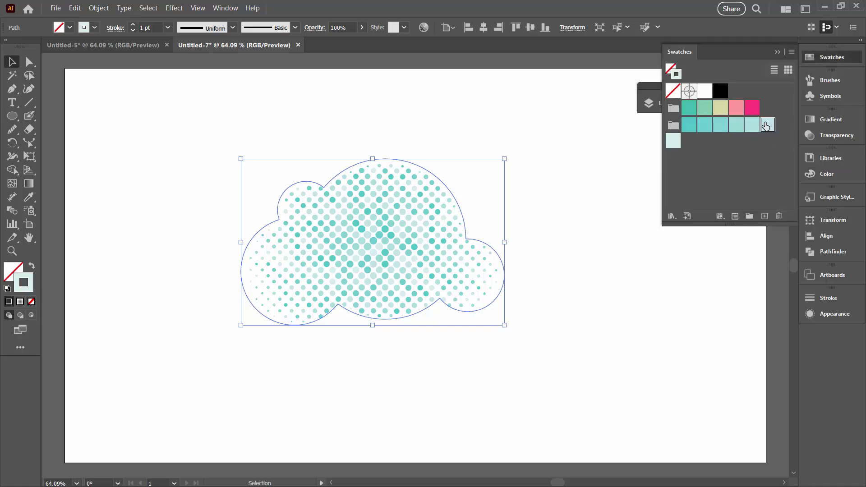
{"action": "left_click", "coordinate": [132, 24]}
{"action": "left_click", "coordinate": [132, 25]}
{"action": "left_click", "coordinate": [160, 137]}
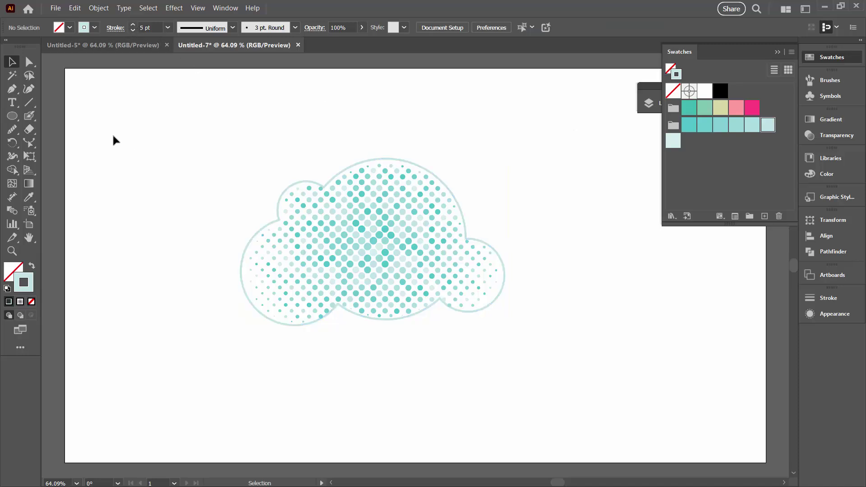
Select the whole halftone cloud and move it up and to the left.
{"action": "left_click_drag", "start_coordinate": [113, 130], "coordinate": [525, 326]}
{"action": "left_click_drag", "start_coordinate": [473, 311], "coordinate": [374, 264]}
{"action": "left_click", "coordinate": [493, 288]}
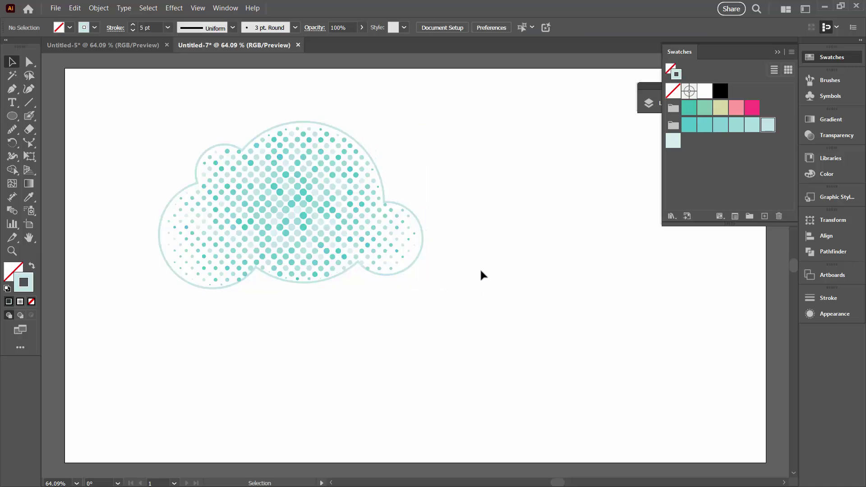